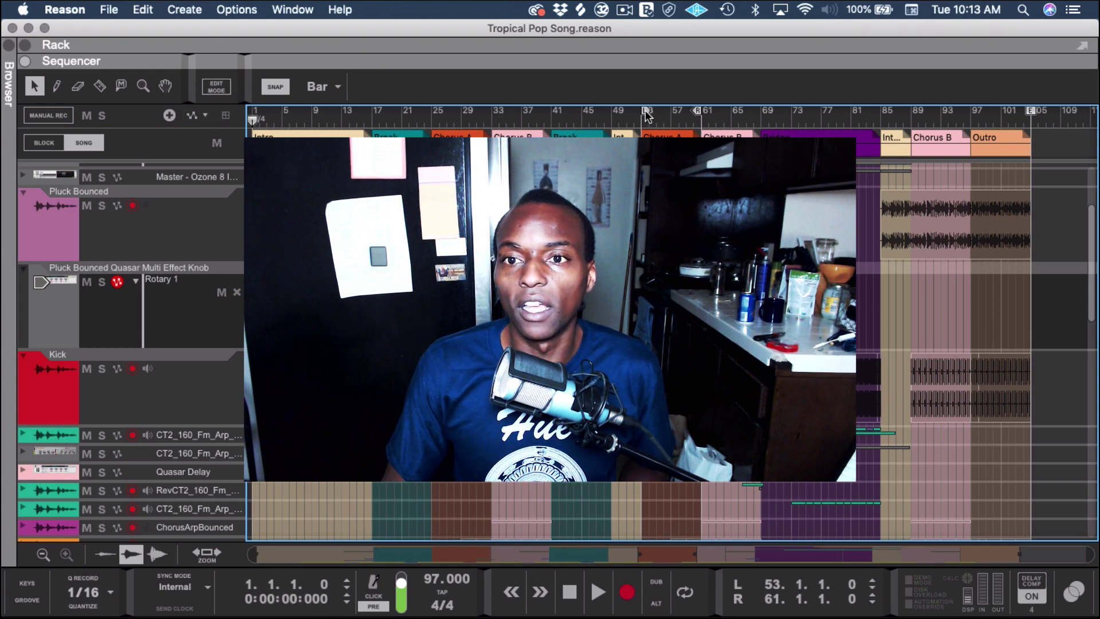
Set the left locator to bar 1 and the right locator to bar 105, and play the song from the start
{"action": "left_click_drag", "start_coordinate": [646, 110], "coordinate": [257, 110]}
{"action": "left_click_drag", "start_coordinate": [692, 112], "coordinate": [1028, 146]}
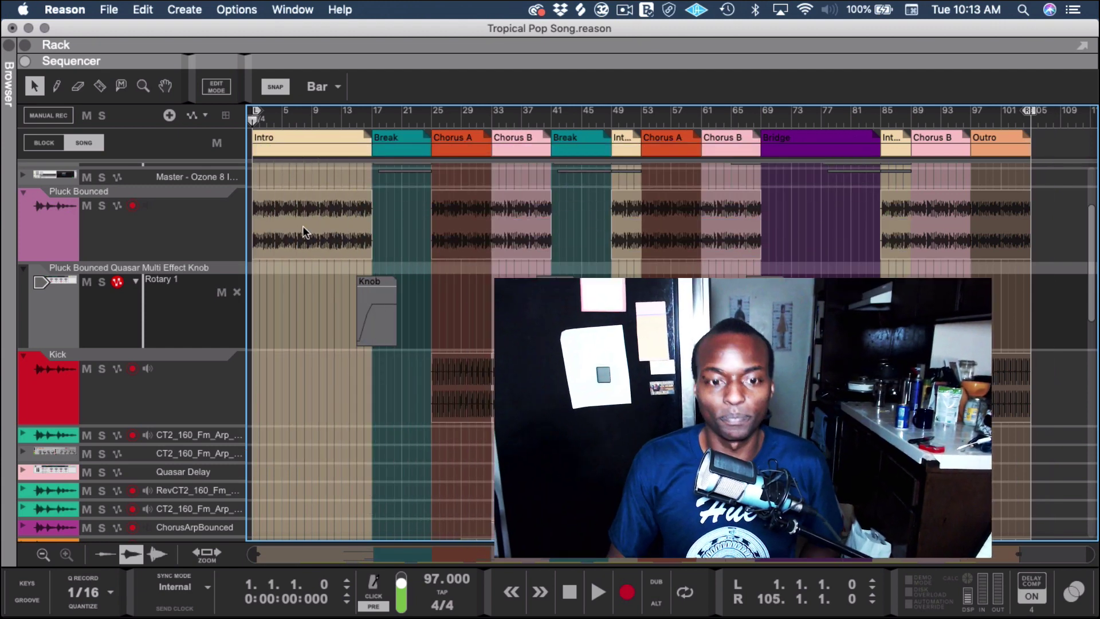
{"action": "key", "text": "space"}
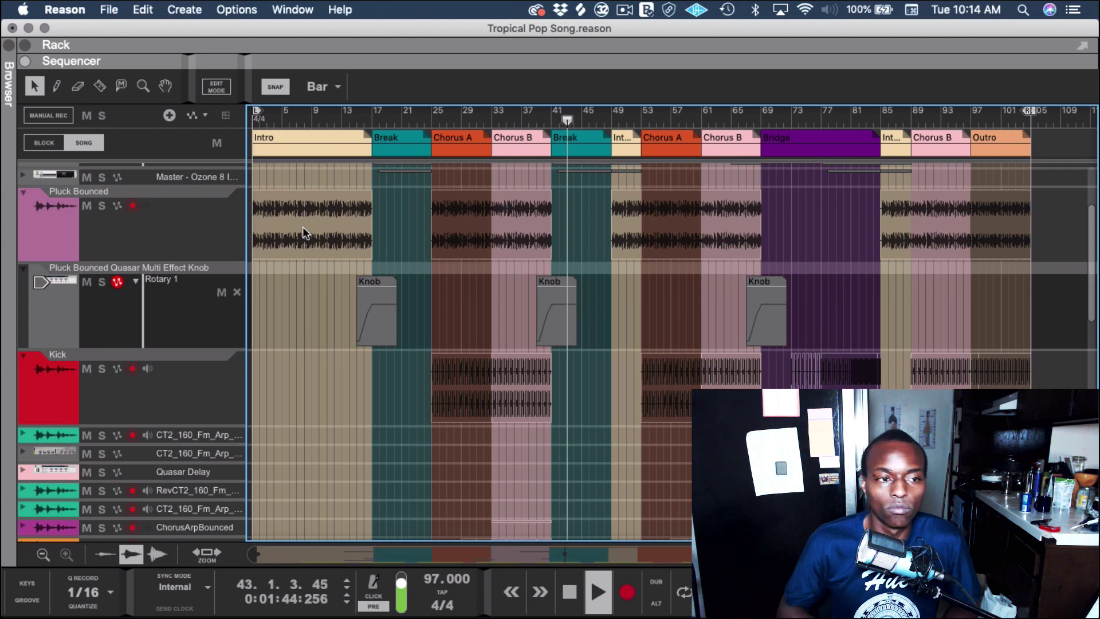
Unfold the Master Section track, recolor all its MasterFader clips to Graphite, and fold the track again
{"action": "scroll", "coordinate": [305, 225], "scroll_direction": "up", "scroll_amount": 2}
{"action": "scroll", "coordinate": [411, 264], "scroll_direction": "up", "scroll_amount": 5}
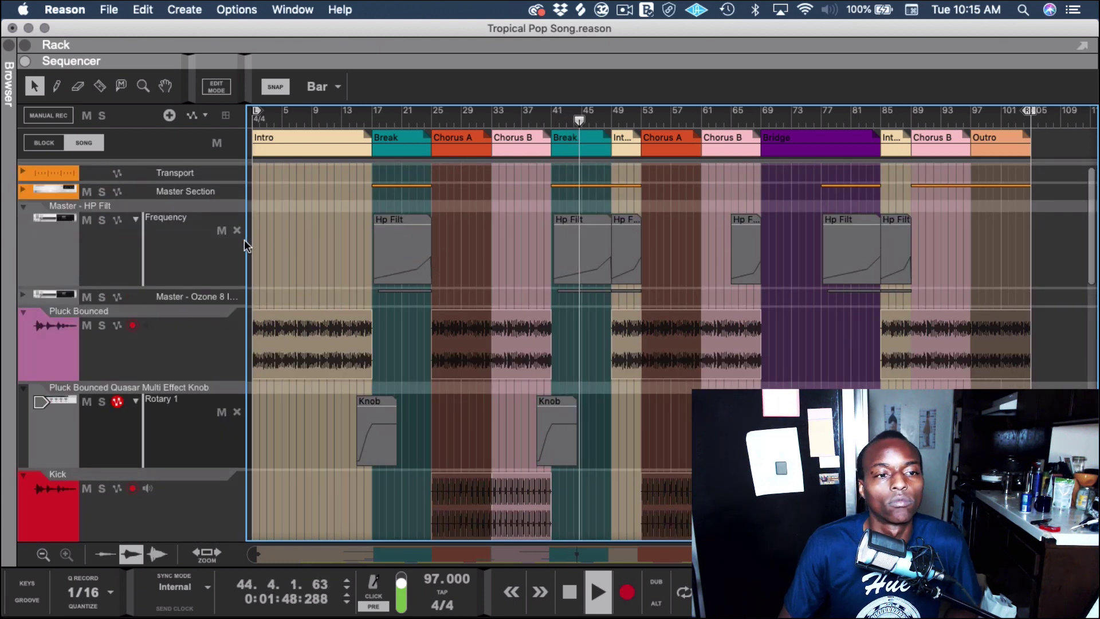
{"action": "left_click", "coordinate": [23, 190]}
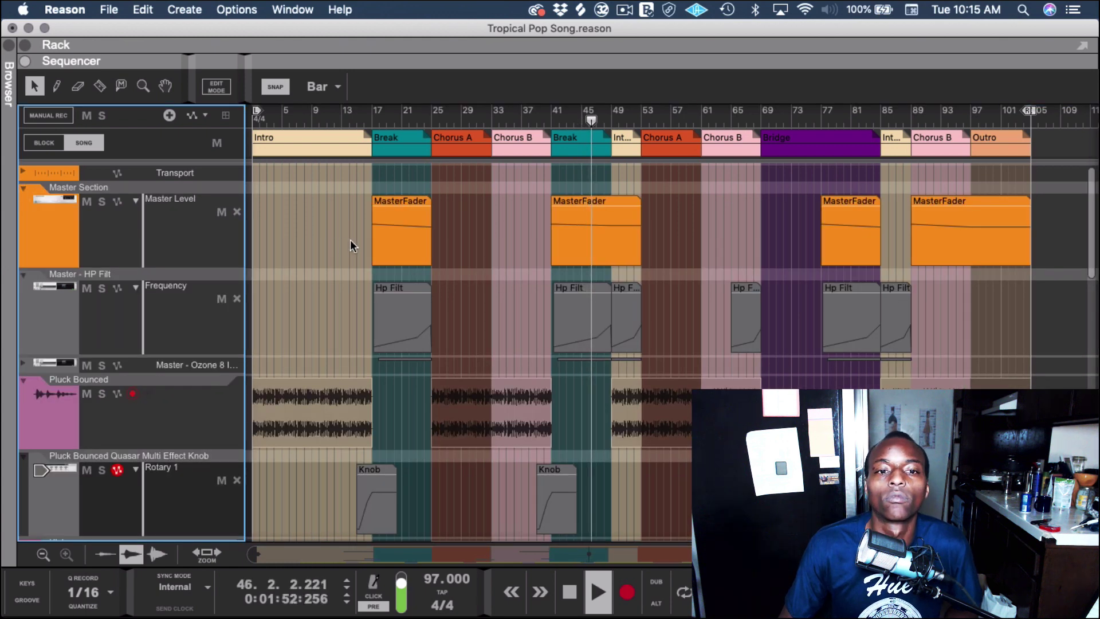
{"action": "left_click_drag", "start_coordinate": [349, 239], "coordinate": [956, 243]}
{"action": "right_click", "coordinate": [955, 243]}
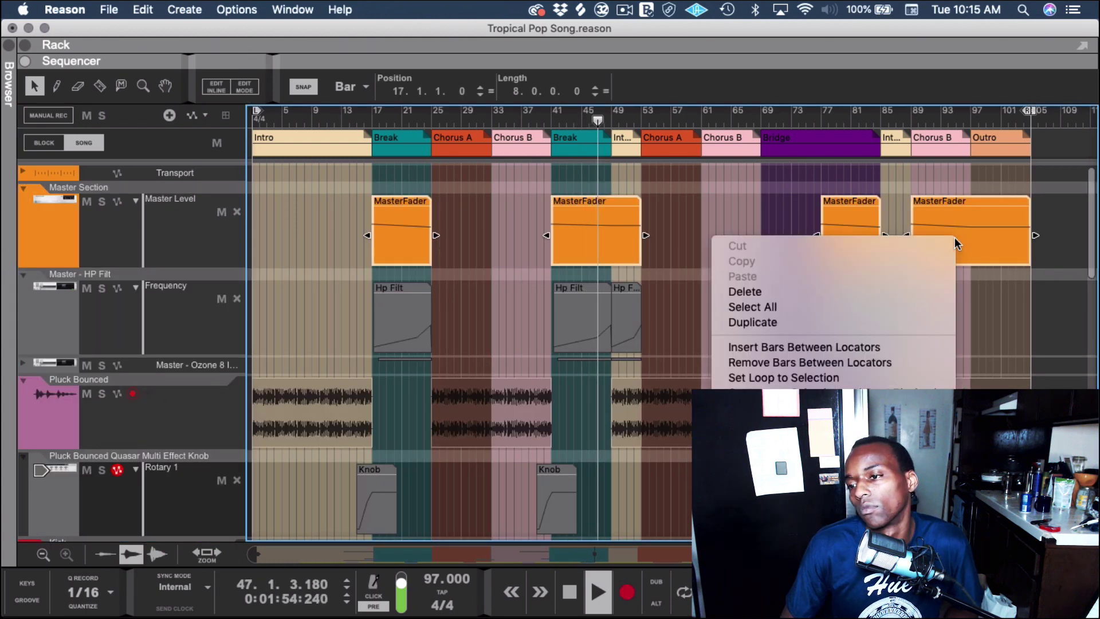
{"action": "mouse_move", "coordinate": [802, 424]}
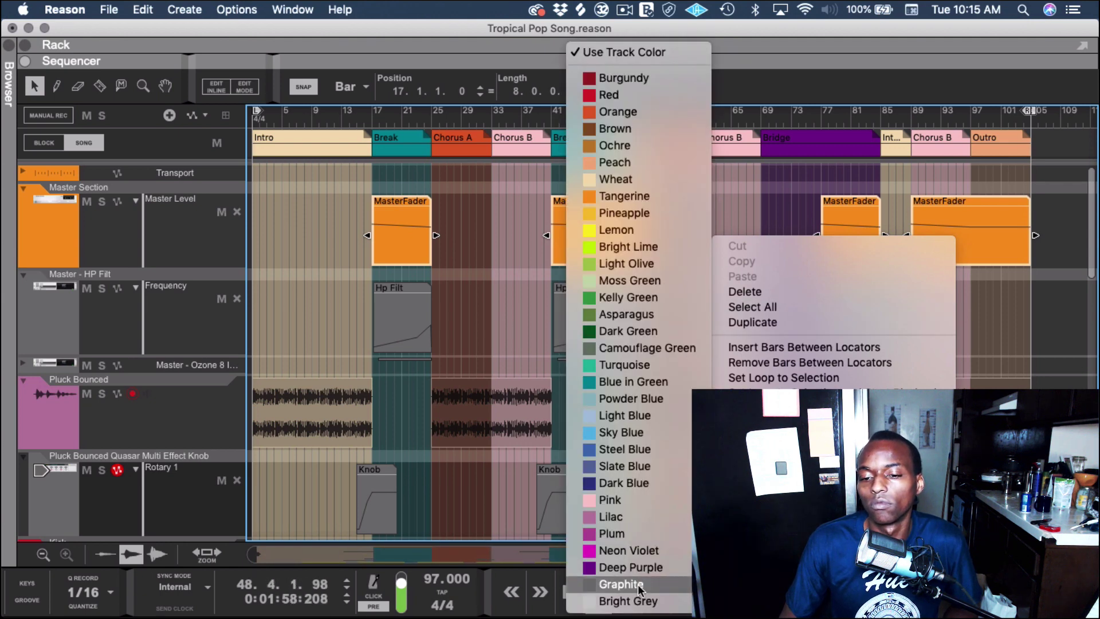
{"action": "left_click", "coordinate": [640, 588]}
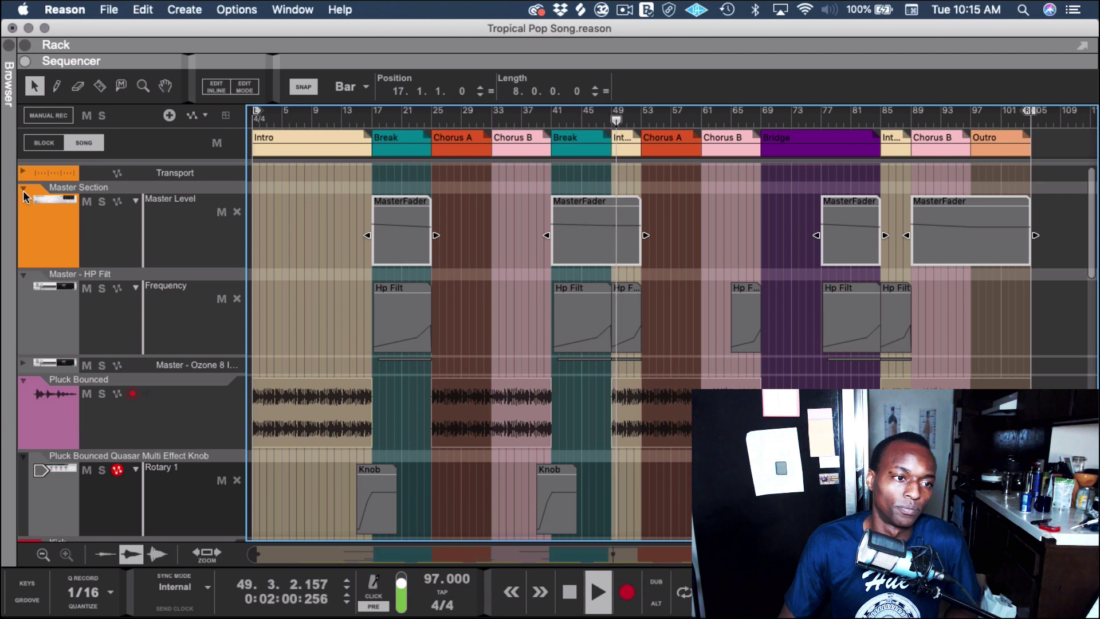
{"action": "left_click", "coordinate": [23, 191]}
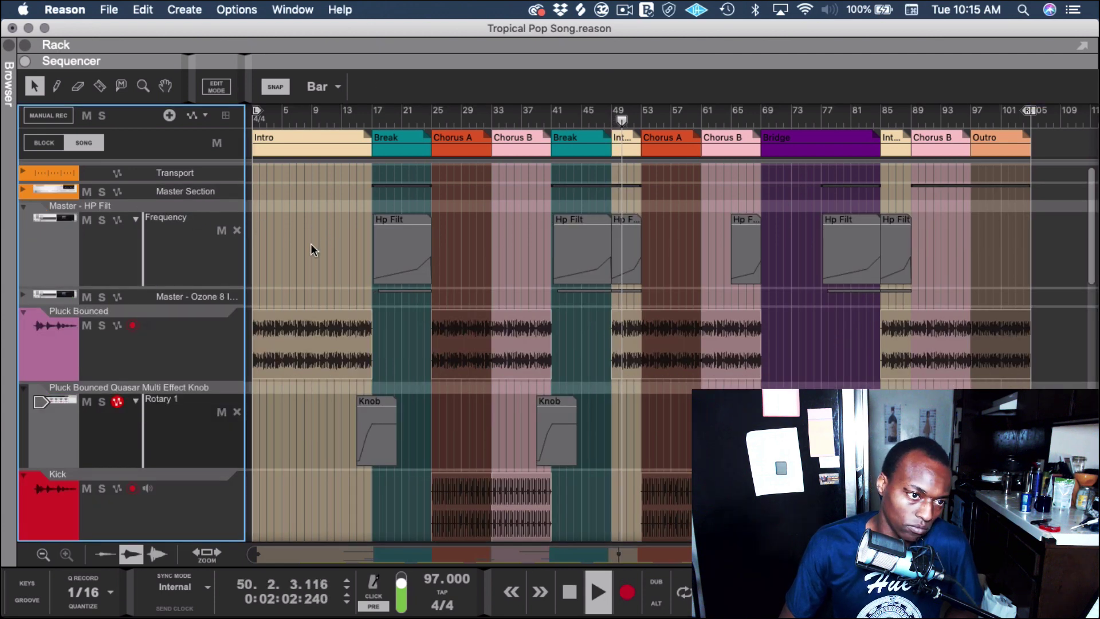
Fold the Master - HP Filt track and make Pluck Bounced the selected track
{"action": "scroll", "coordinate": [310, 244], "scroll_direction": "down", "scroll_amount": 3}
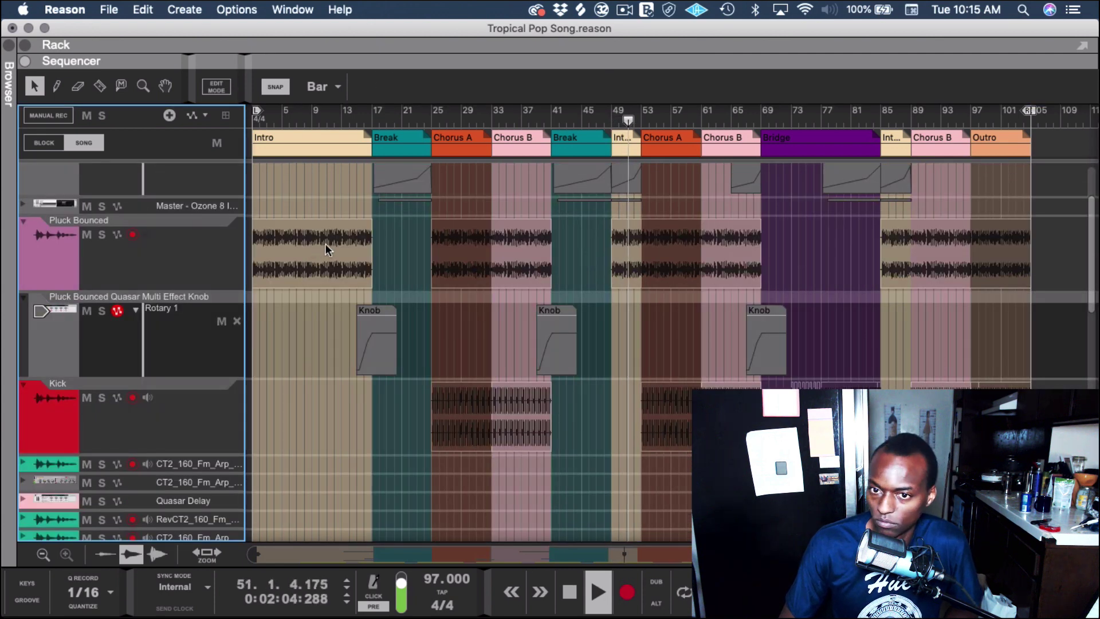
{"action": "scroll", "coordinate": [712, 345], "scroll_direction": "up", "scroll_amount": 3}
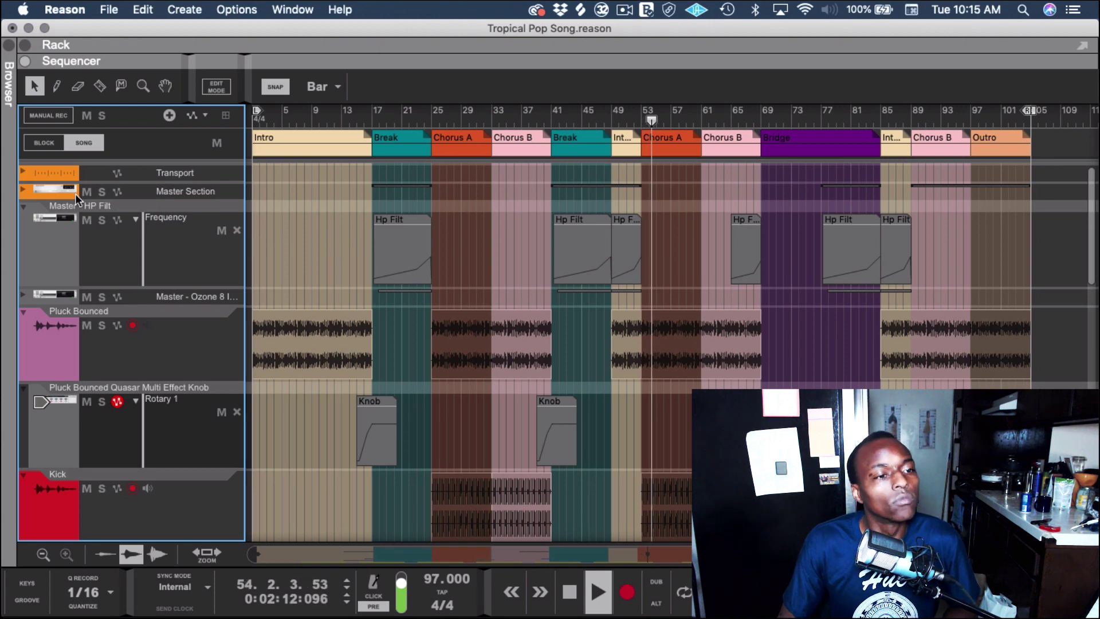
{"action": "left_click", "coordinate": [24, 208]}
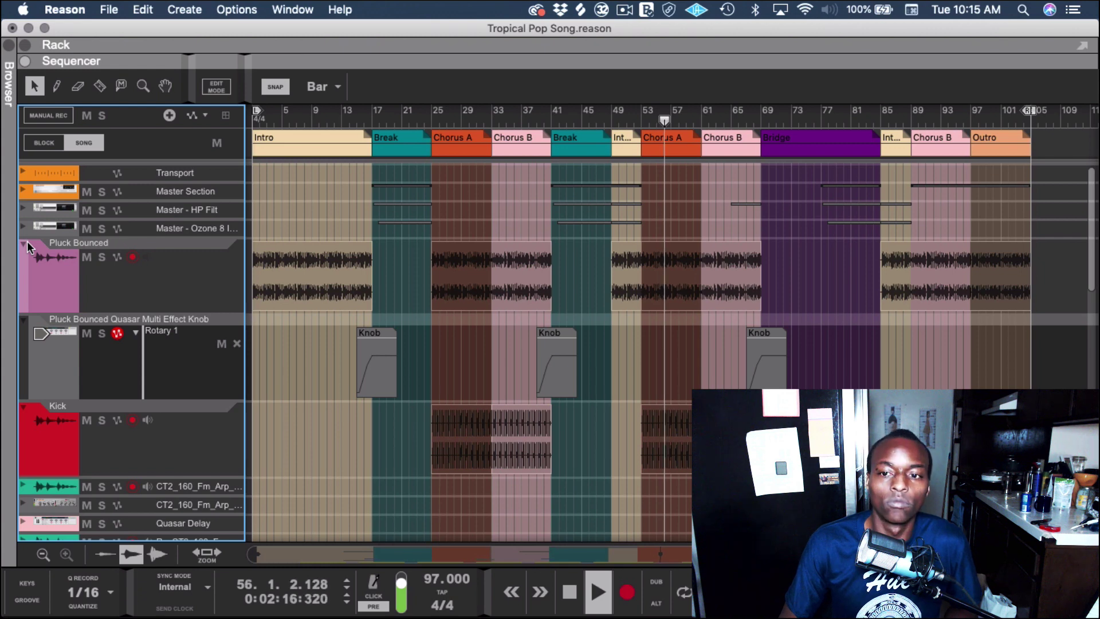
{"action": "left_click", "coordinate": [37, 292]}
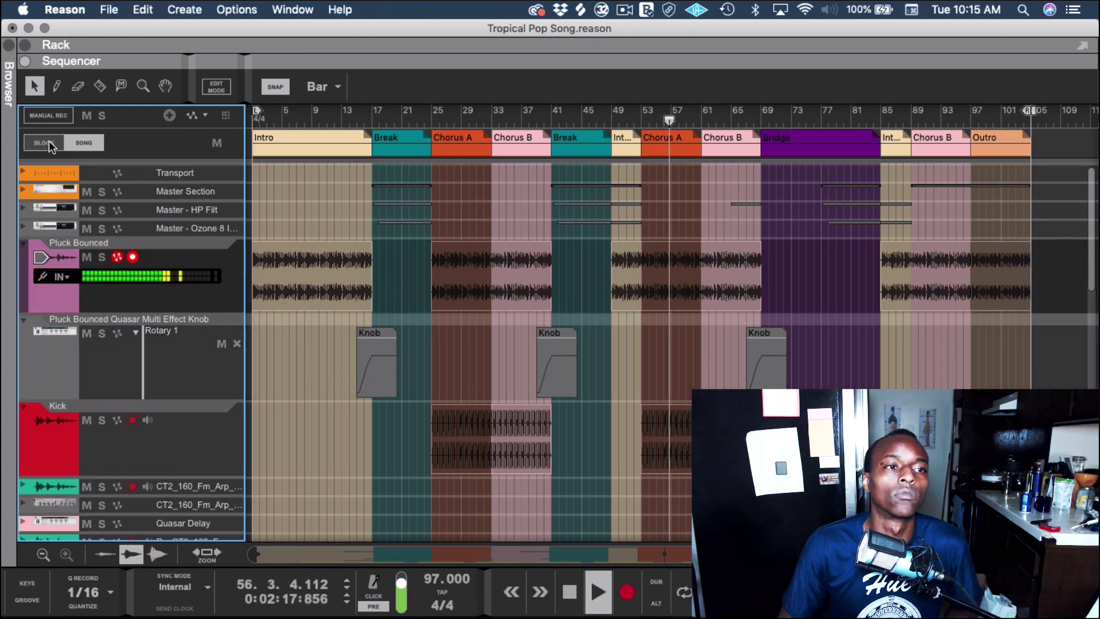
Show the rack with the Quasar Multi Effect Knob Combinator and resume the song, stopping at about bar 93
{"action": "left_click", "coordinate": [25, 45]}
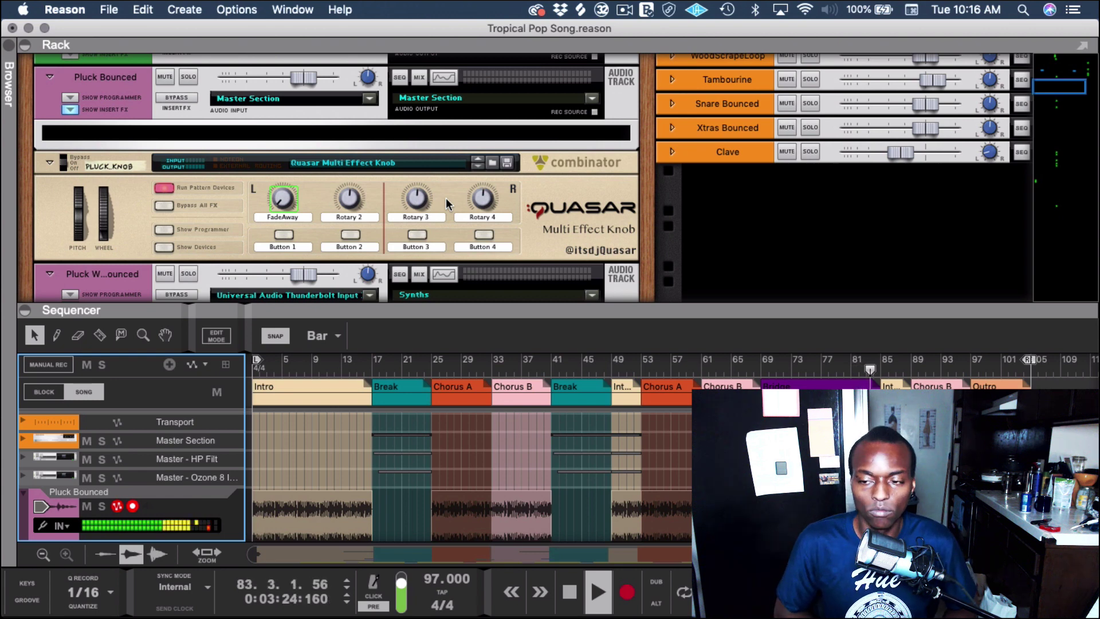
{"action": "key", "text": "Return"}
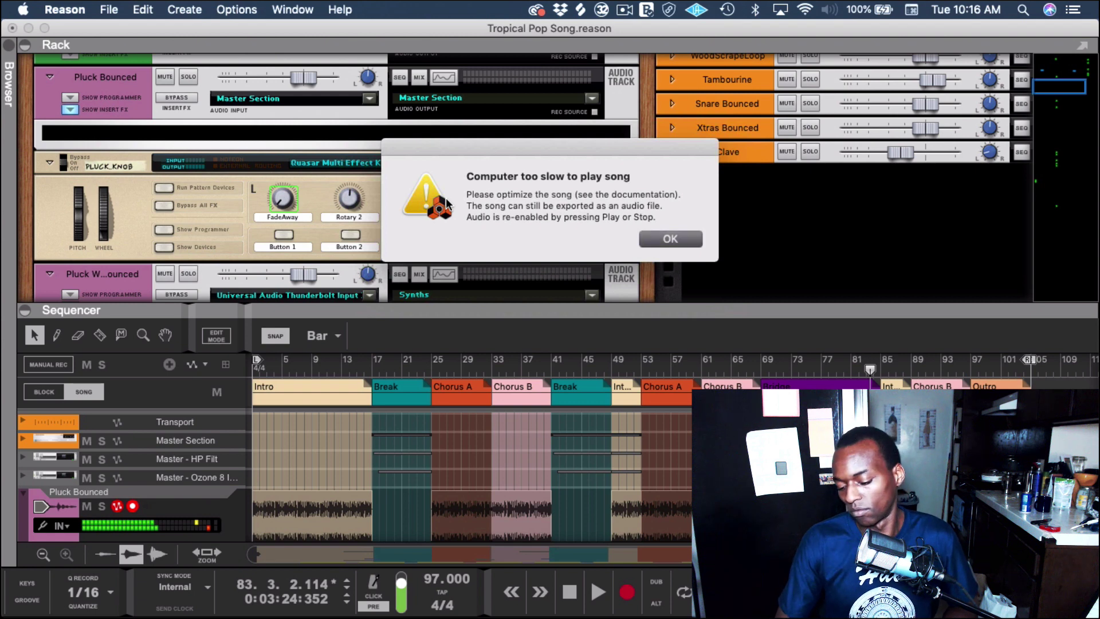
{"action": "key", "text": "space"}
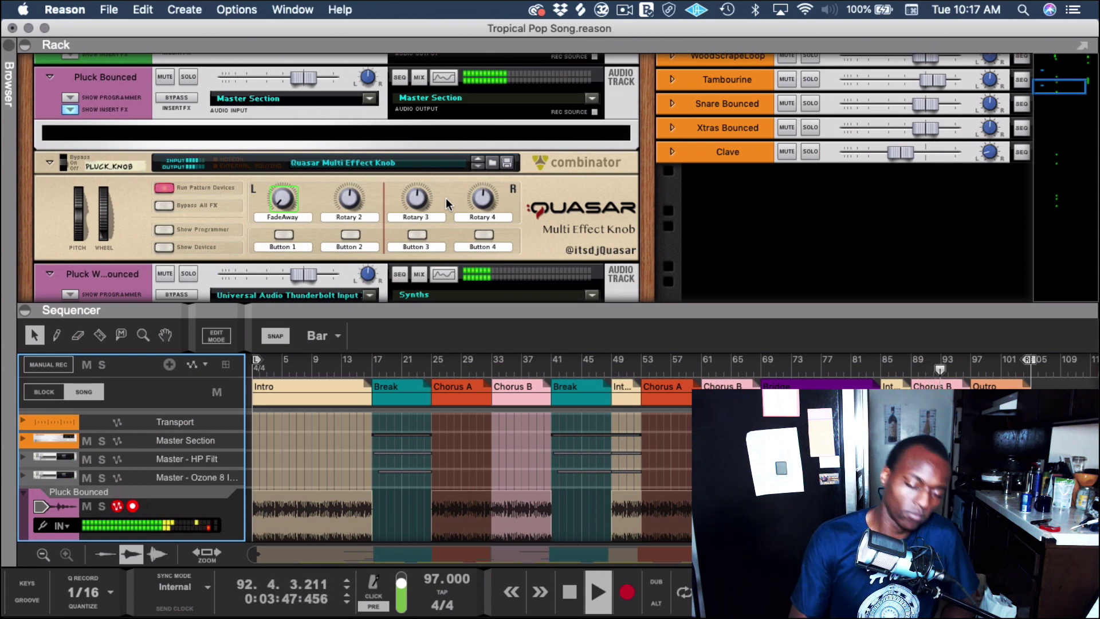
{"action": "key", "text": "space"}
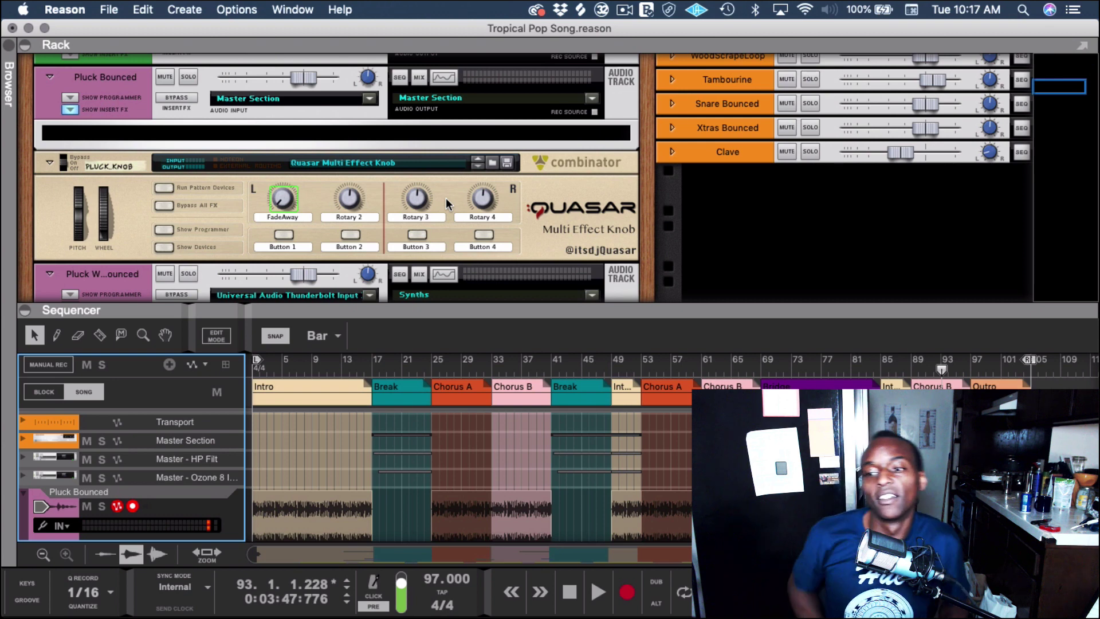
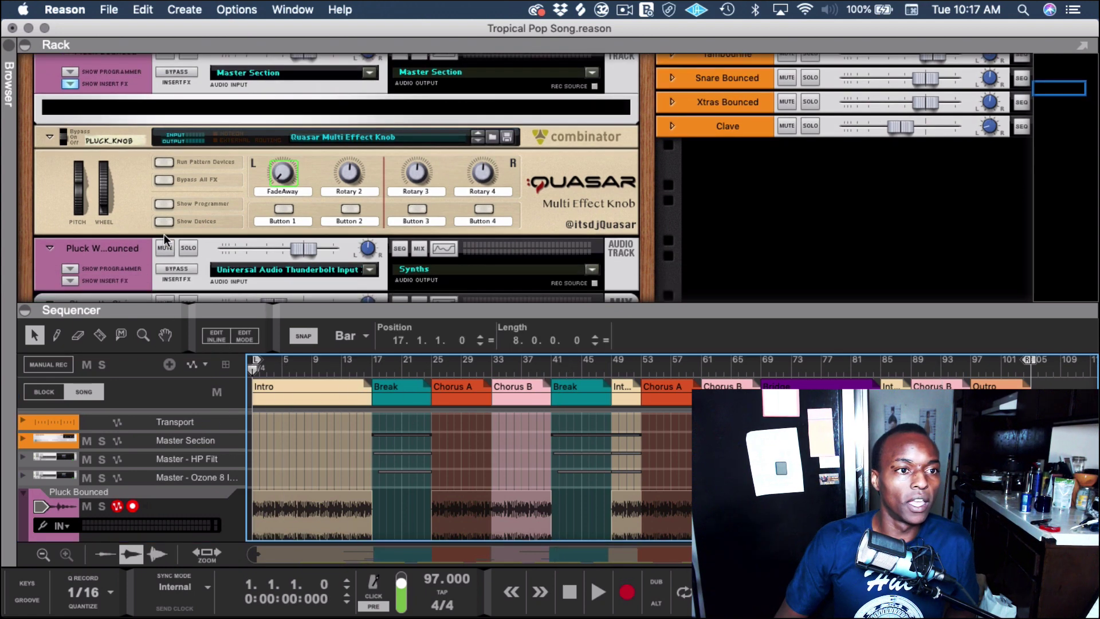
Solo the Pluck Bounced channel and play it from bar 13 to about bar 18 through the FadeAway knob automation
{"action": "left_click", "coordinate": [189, 193]}
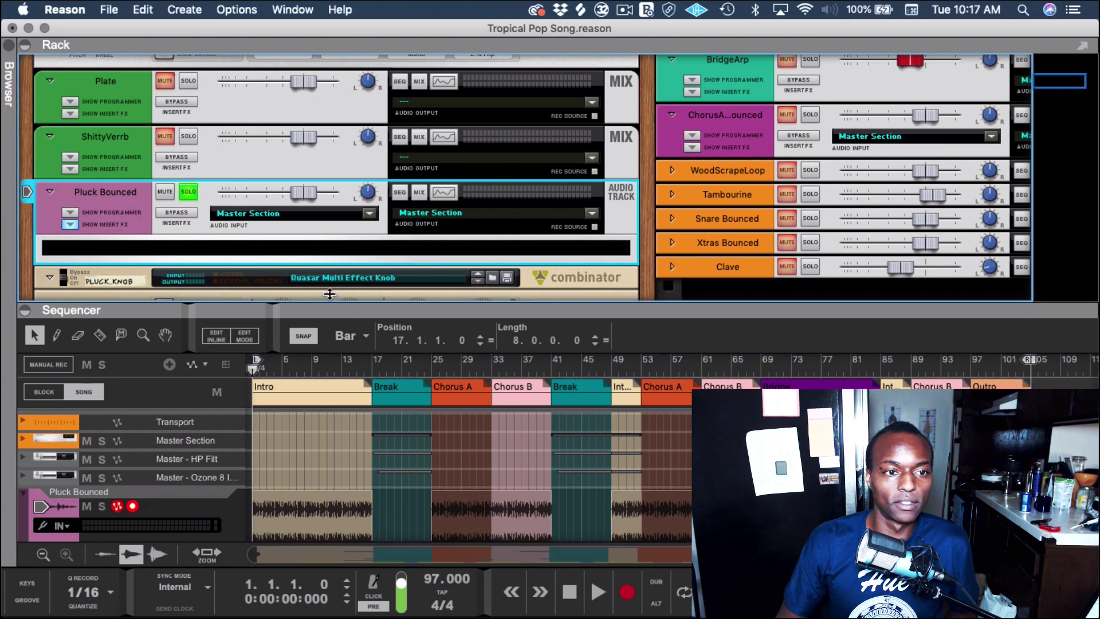
{"action": "scroll", "coordinate": [278, 247], "scroll_direction": "down", "scroll_amount": 4}
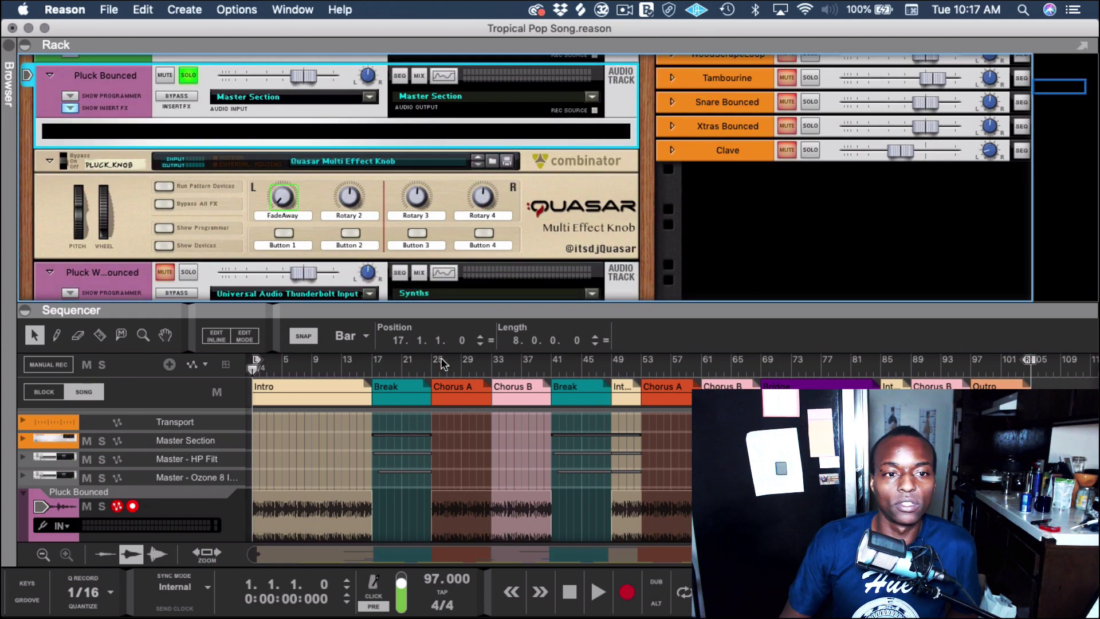
{"action": "left_click", "coordinate": [609, 241]}
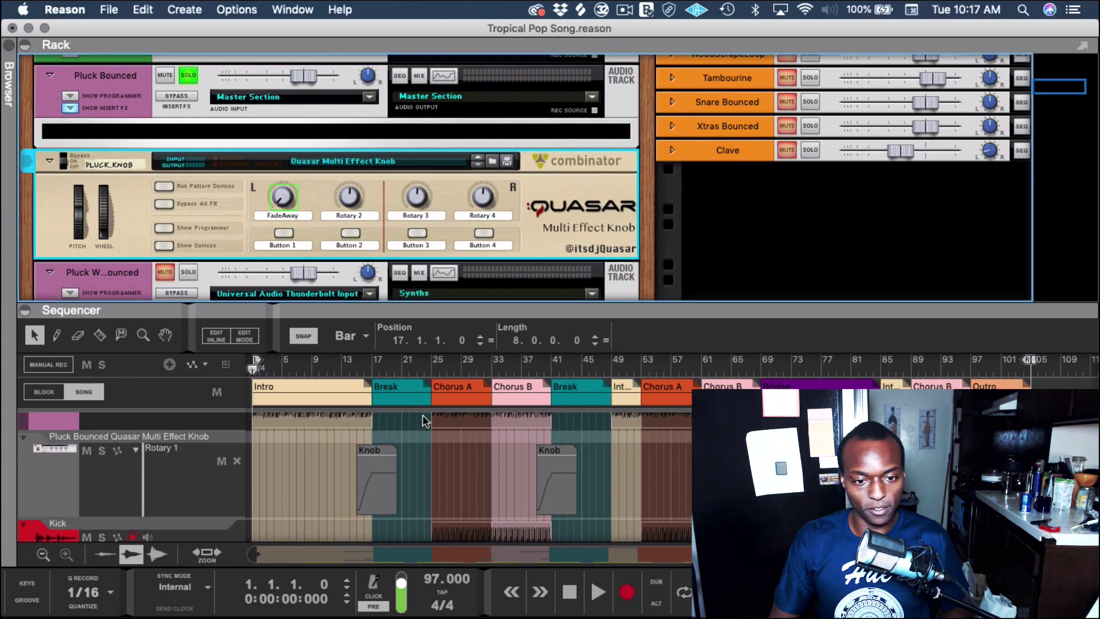
{"action": "left_click", "coordinate": [341, 370]}
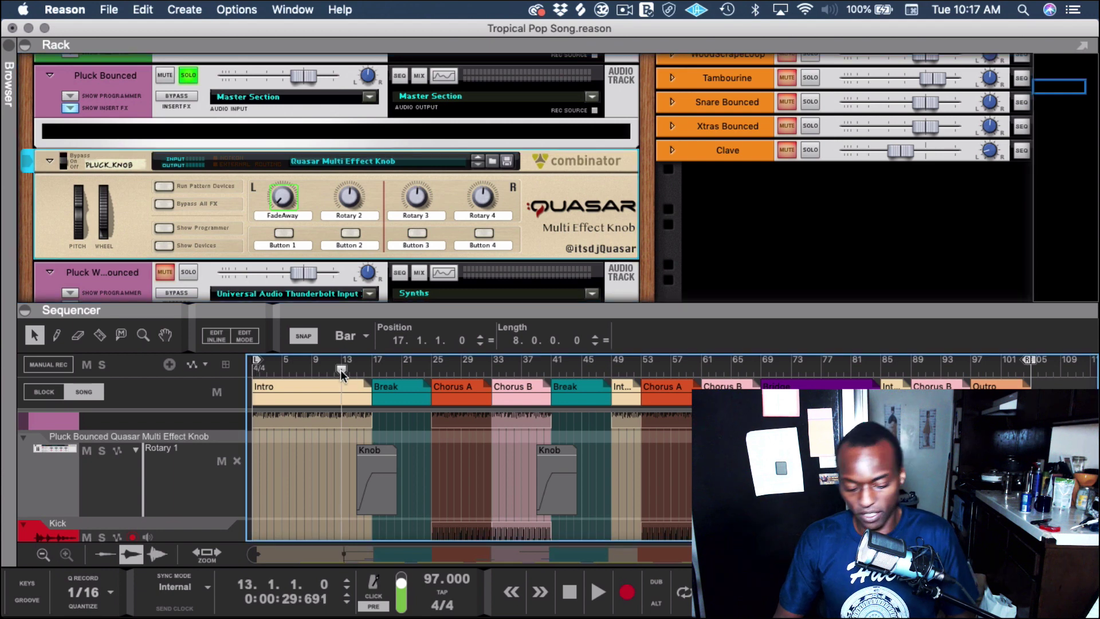
{"action": "key", "text": "space"}
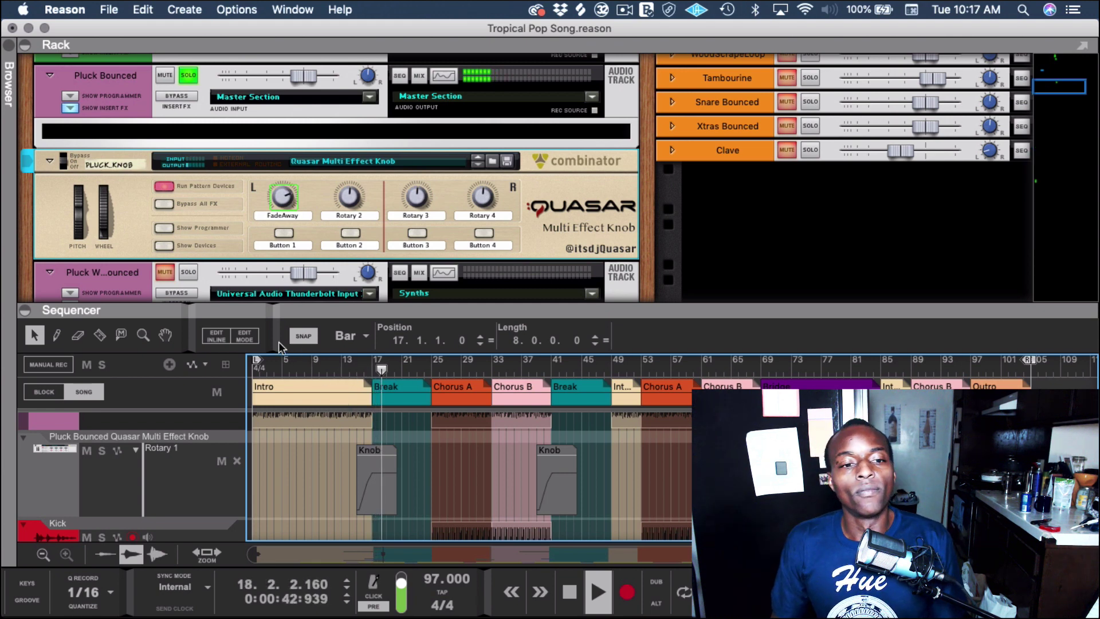
{"action": "key", "text": "space"}
Enlarge the rack over the sequencer and show the devices inside the PLUCK_KNOB Combinator
{"action": "left_click_drag", "start_coordinate": [92, 314], "coordinate": [94, 558]}
{"action": "left_click", "coordinate": [164, 245]}
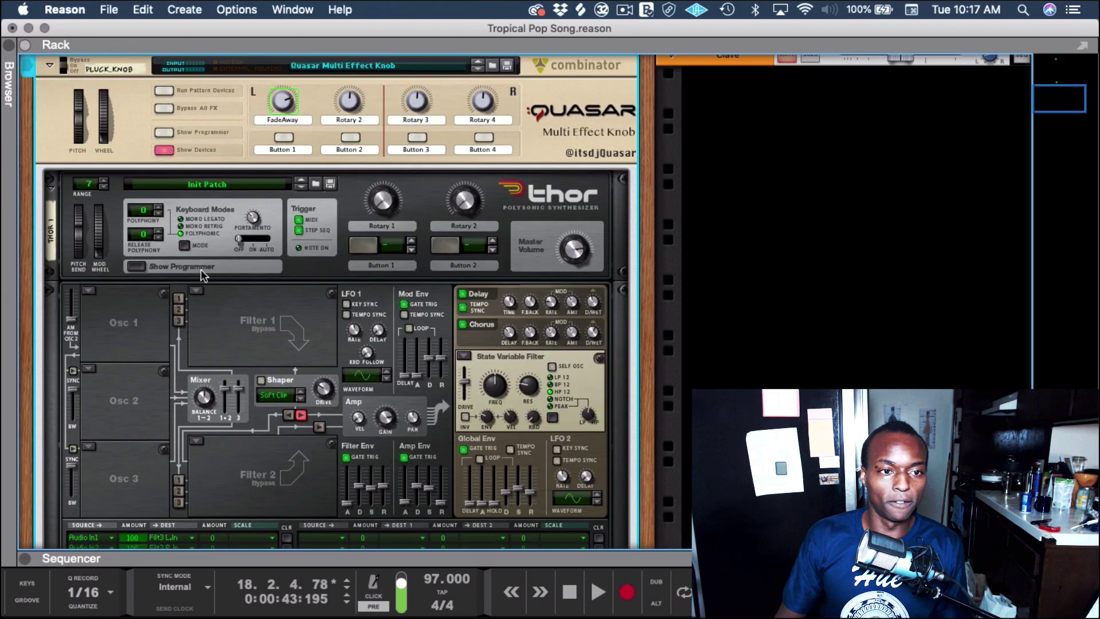
{"action": "scroll", "coordinate": [373, 266], "scroll_direction": "down", "scroll_amount": 1}
{"action": "scroll", "coordinate": [373, 267], "scroll_direction": "down", "scroll_amount": 5}
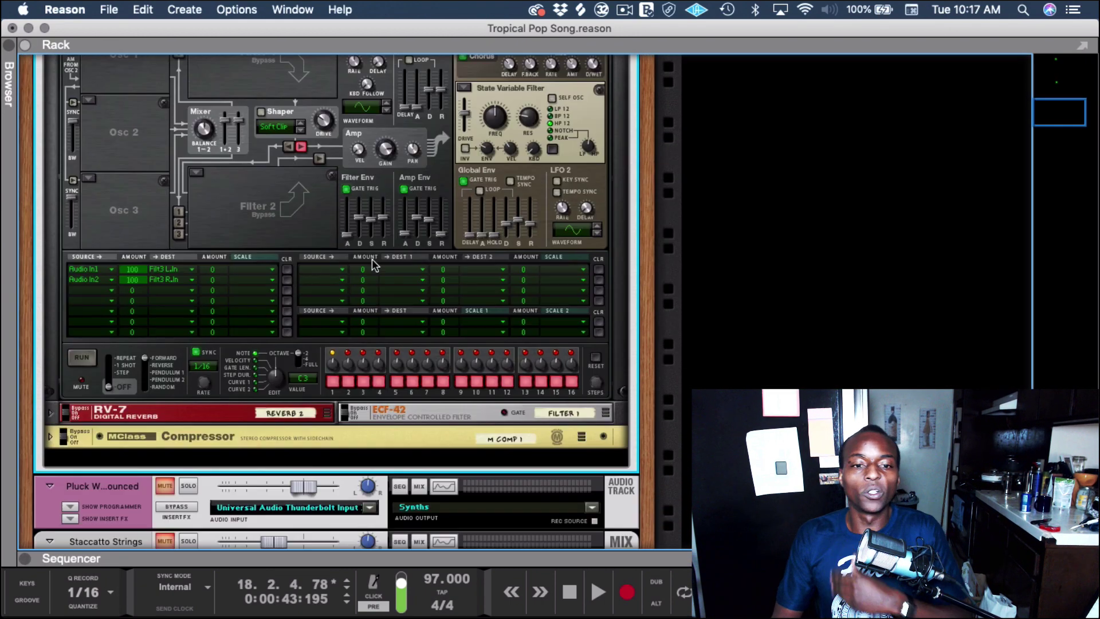
{"action": "scroll", "coordinate": [374, 266], "scroll_direction": "up", "scroll_amount": 8}
{"action": "scroll", "coordinate": [376, 266], "scroll_direction": "down", "scroll_amount": 2}
{"action": "scroll", "coordinate": [375, 266], "scroll_direction": "down", "scroll_amount": 5}
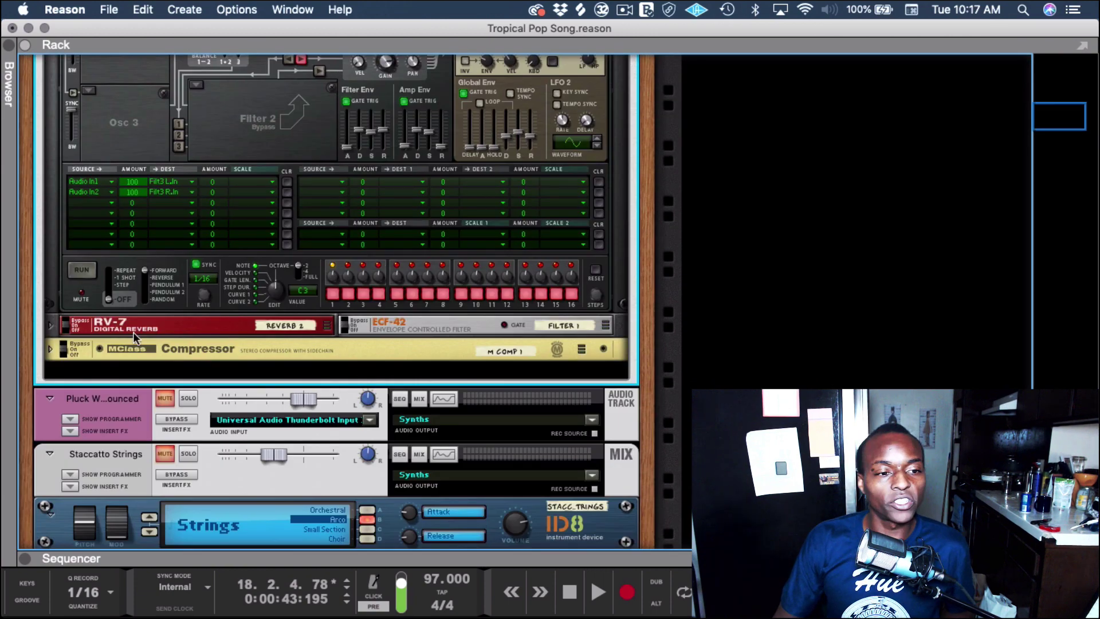
Unfold the RV-7 reverb and ECF-42 filter to inspect their settings, then fold them and return to the Combinator
{"action": "left_click", "coordinate": [51, 326]}
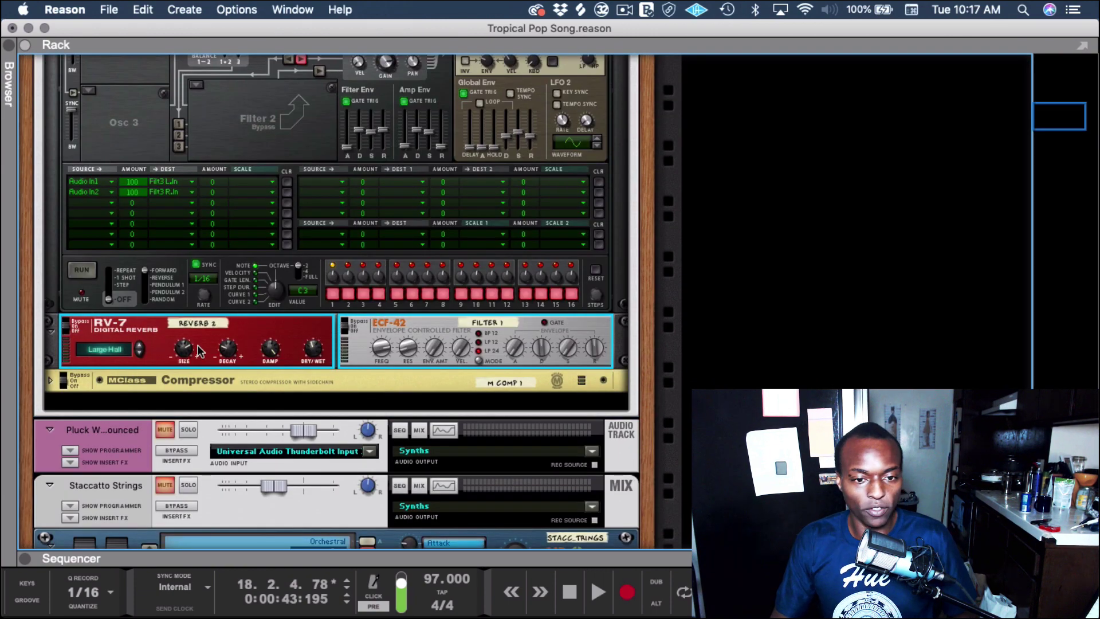
{"action": "left_click", "coordinate": [63, 379]}
{"action": "left_click", "coordinate": [51, 331]}
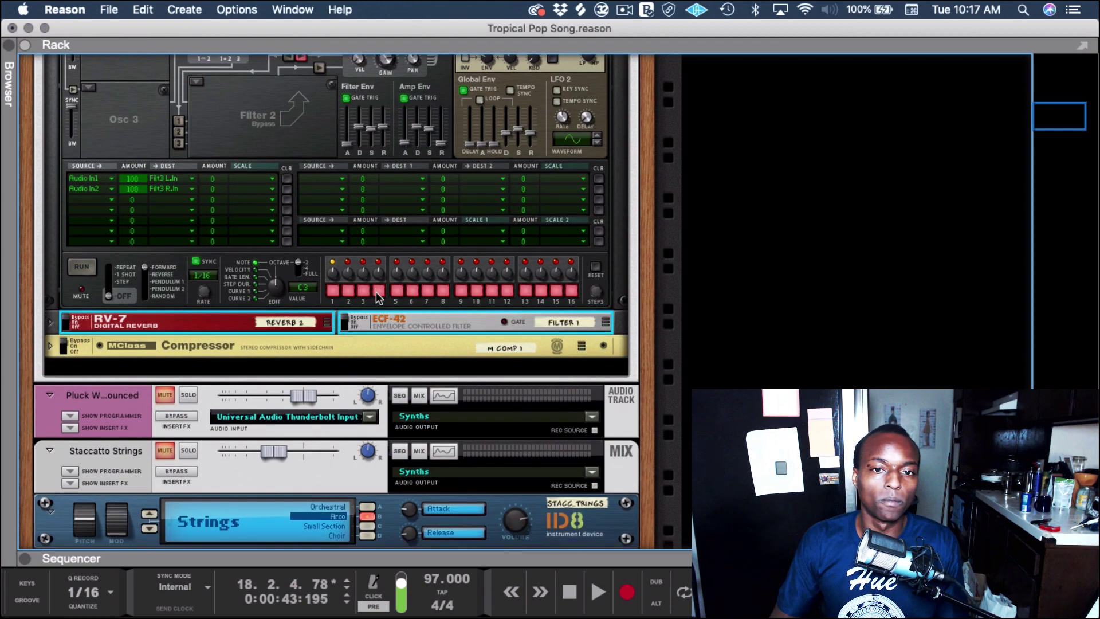
{"action": "scroll", "coordinate": [377, 297], "scroll_direction": "up", "scroll_amount": 5}
{"action": "scroll", "coordinate": [376, 298], "scroll_direction": "up", "scroll_amount": 5}
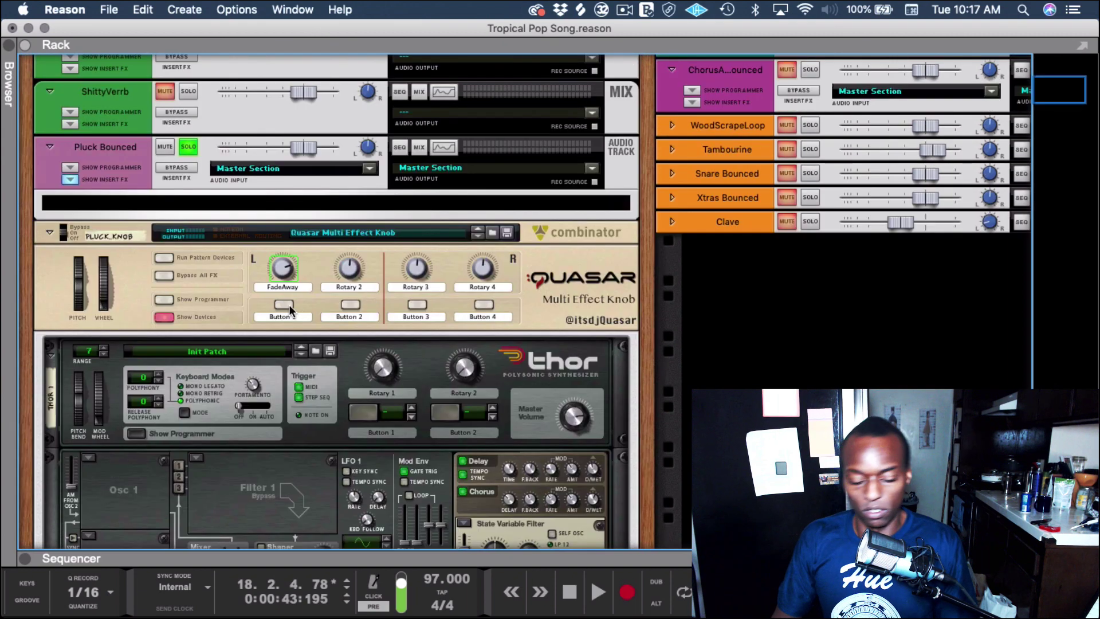
Flip the rack to its back and examine the cable routing from Pluck Bounced through the Combinator, Thor, reverb, filter and compressor
{"action": "key", "text": "Tab"}
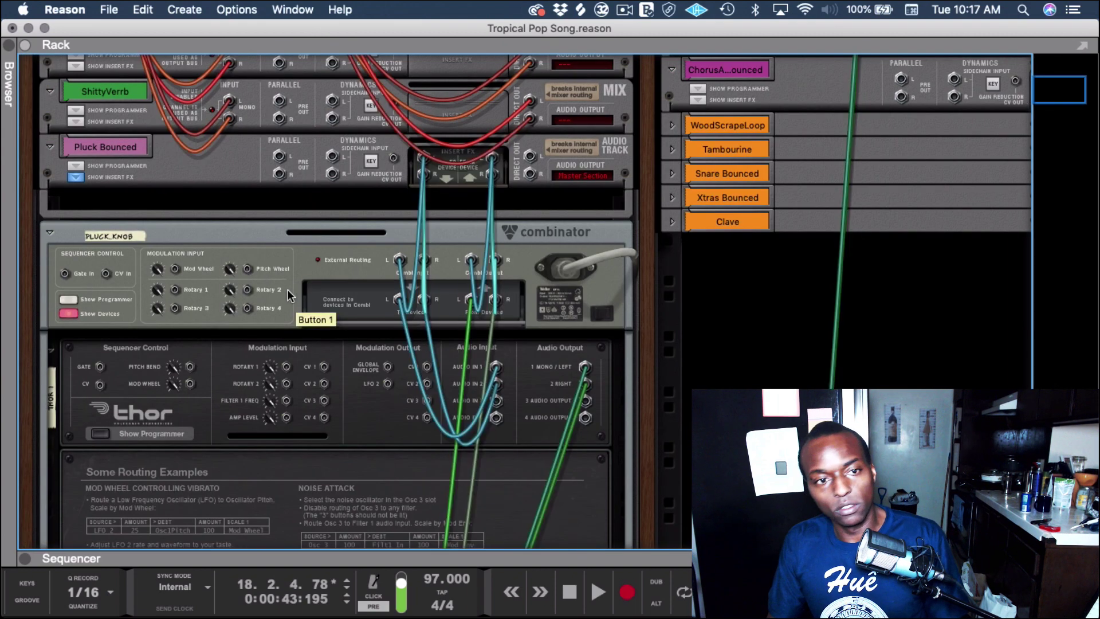
{"action": "left_click", "coordinate": [150, 162]}
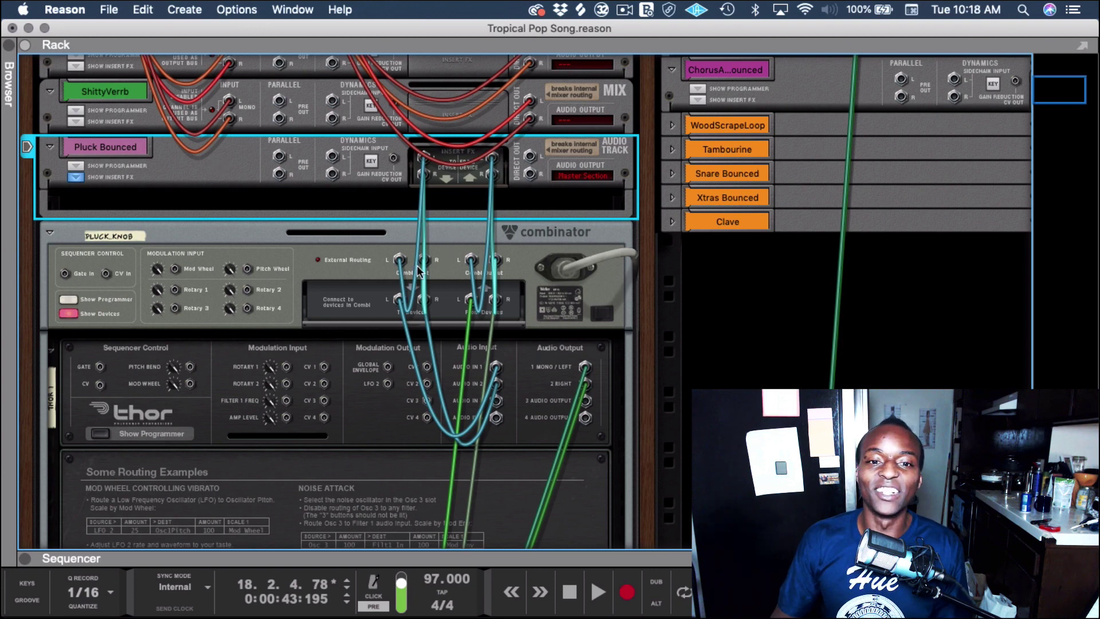
{"action": "left_click", "coordinate": [525, 237]}
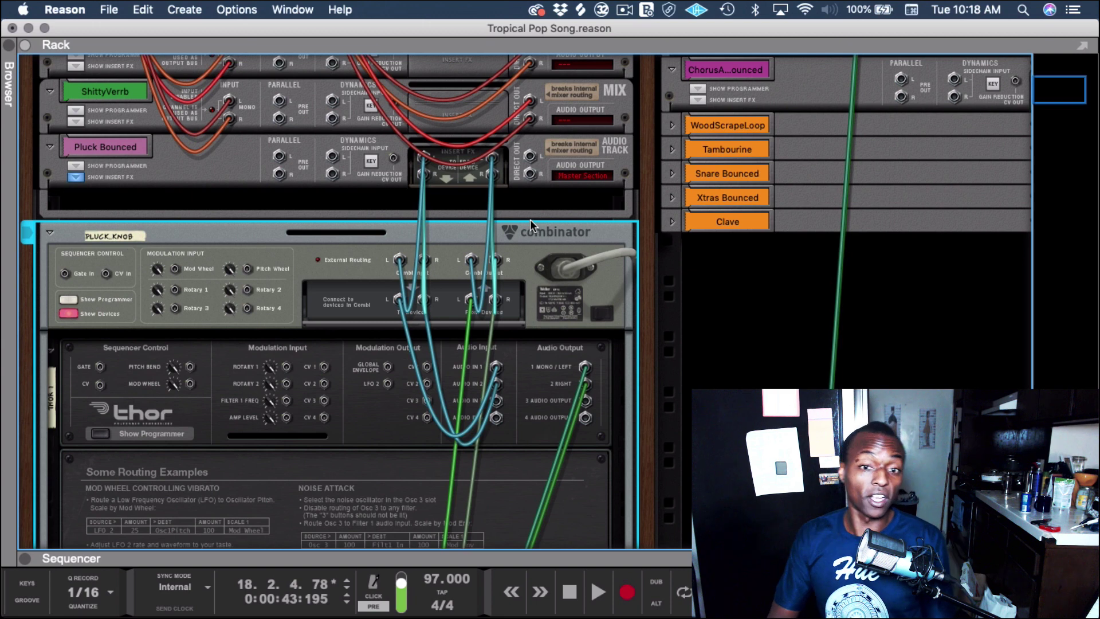
{"action": "left_click", "coordinate": [527, 365]}
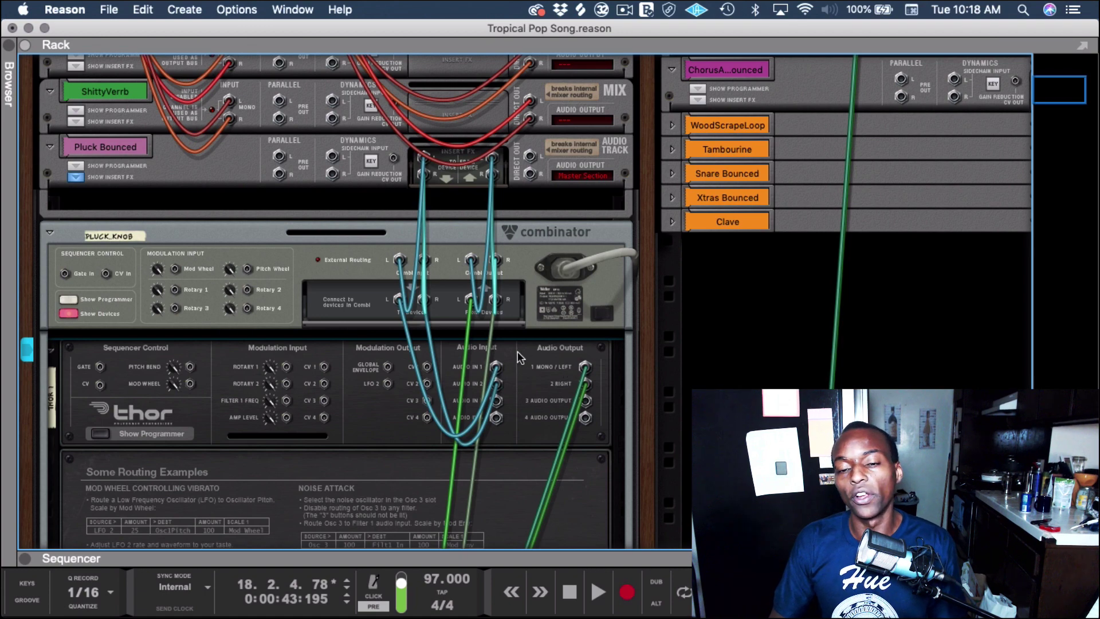
{"action": "scroll", "coordinate": [517, 352], "scroll_direction": "down", "scroll_amount": 5}
{"action": "scroll", "coordinate": [508, 222], "scroll_direction": "up", "scroll_amount": 1}
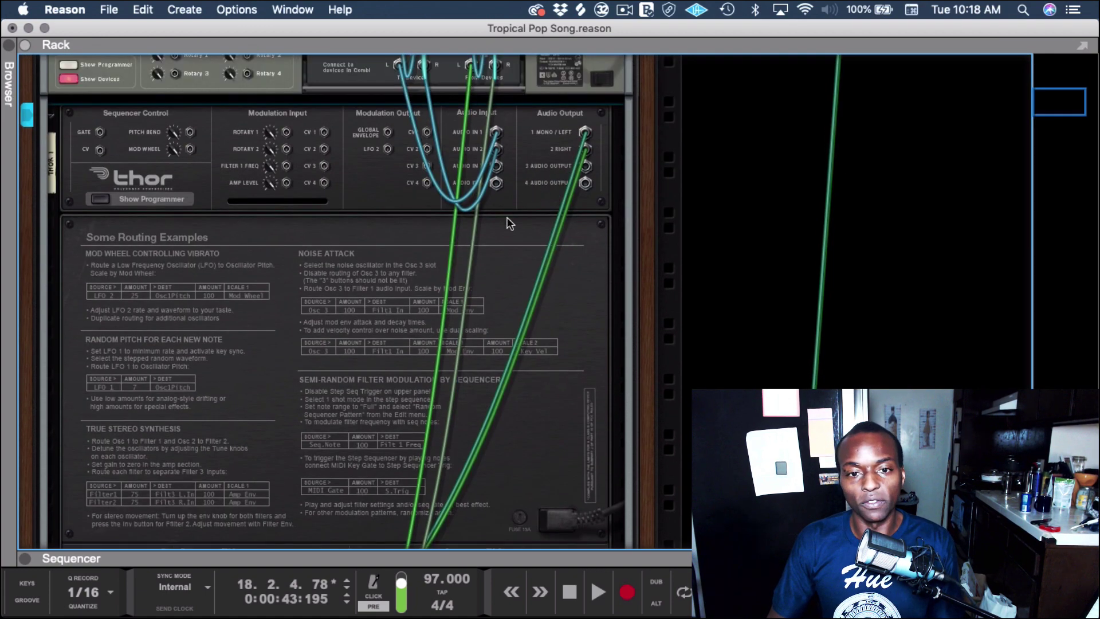
{"action": "scroll", "coordinate": [498, 238], "scroll_direction": "down", "scroll_amount": 8}
{"action": "scroll", "coordinate": [465, 243], "scroll_direction": "up", "scroll_amount": 8}
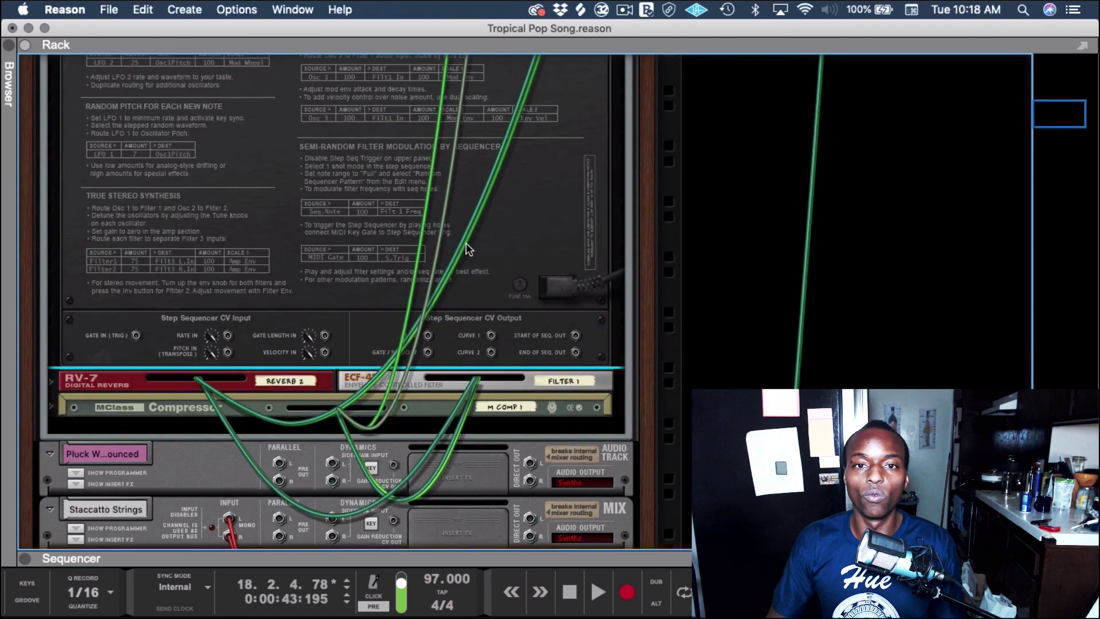
{"action": "scroll", "coordinate": [579, 158], "scroll_direction": "up", "scroll_amount": 3}
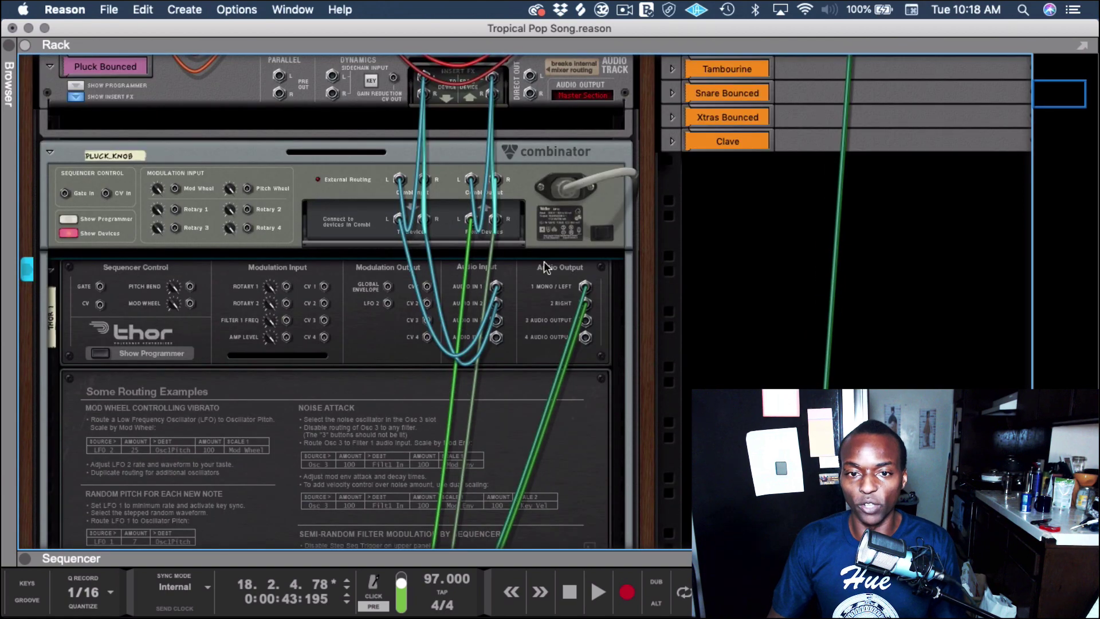
Follow the cables from Thor down to the reverb, filter and compressor, and flip the rack back to its front
{"action": "scroll", "coordinate": [464, 292], "scroll_direction": "down", "scroll_amount": 6}
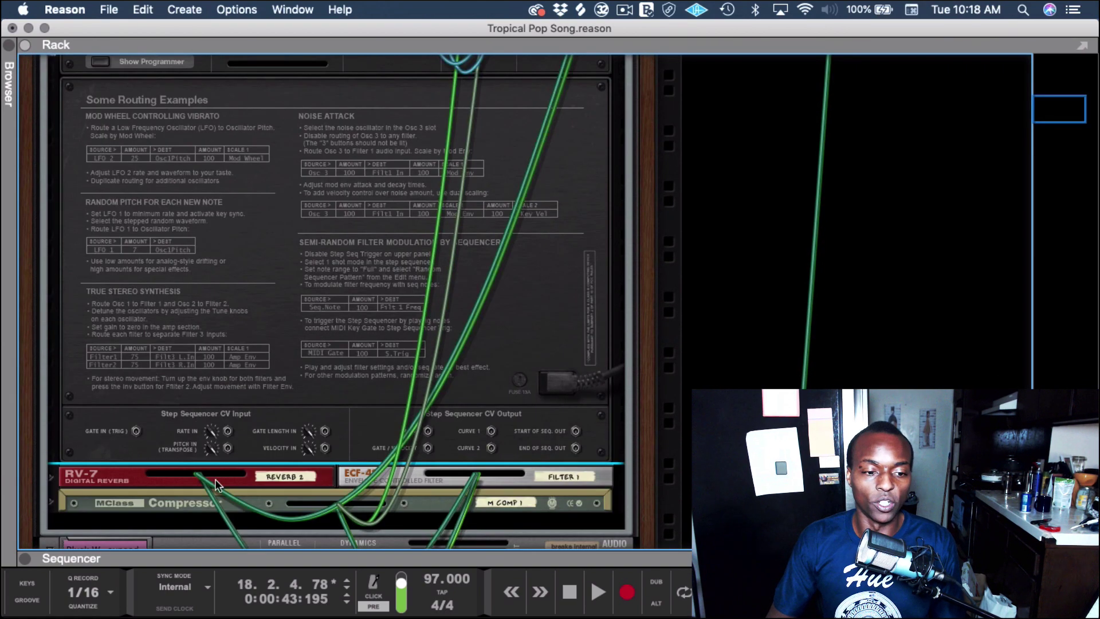
{"action": "scroll", "coordinate": [499, 378], "scroll_direction": "up", "scroll_amount": 7}
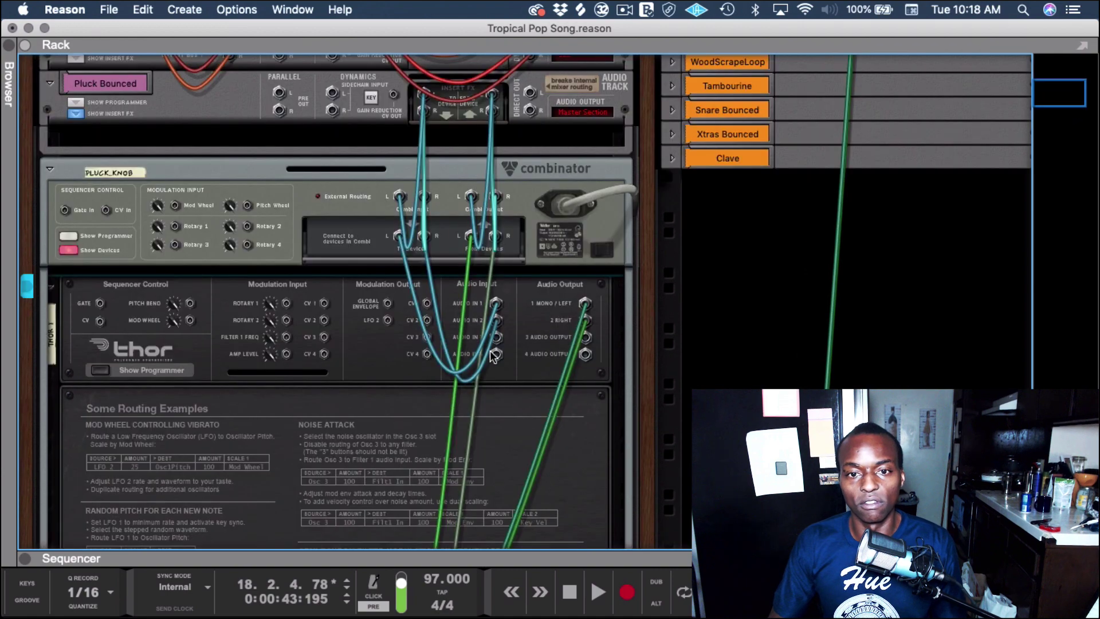
{"action": "key", "text": "Tab"}
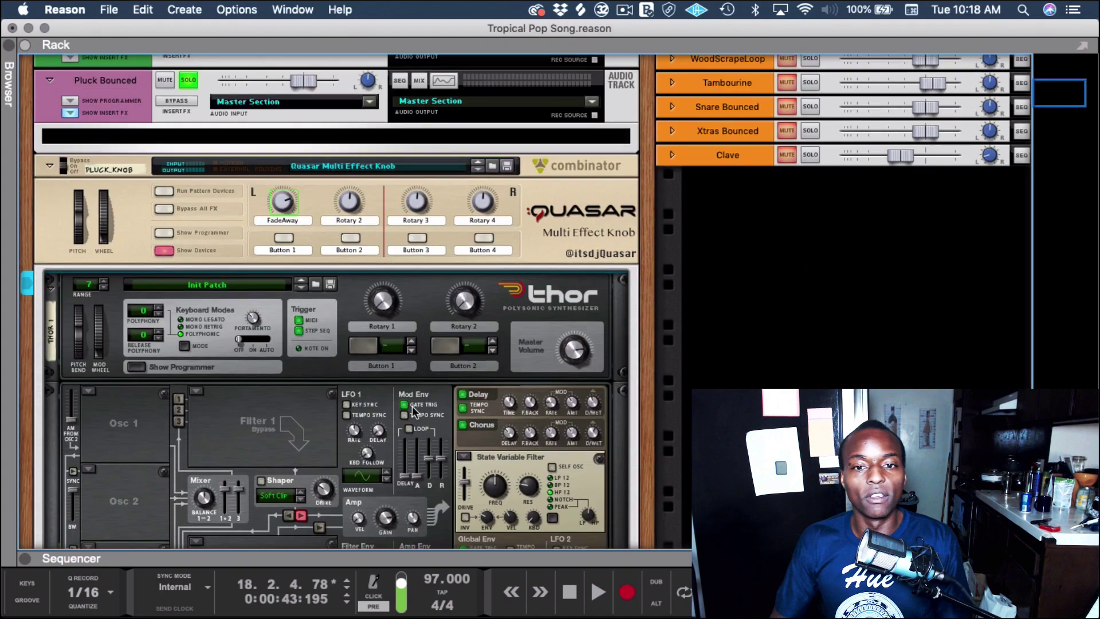
Open the source choices of the first routing in Thor's modulation matrix and select Audio Input 1
{"action": "scroll", "coordinate": [412, 406], "scroll_direction": "down", "scroll_amount": 5}
{"action": "scroll", "coordinate": [412, 395], "scroll_direction": "up", "scroll_amount": 4}
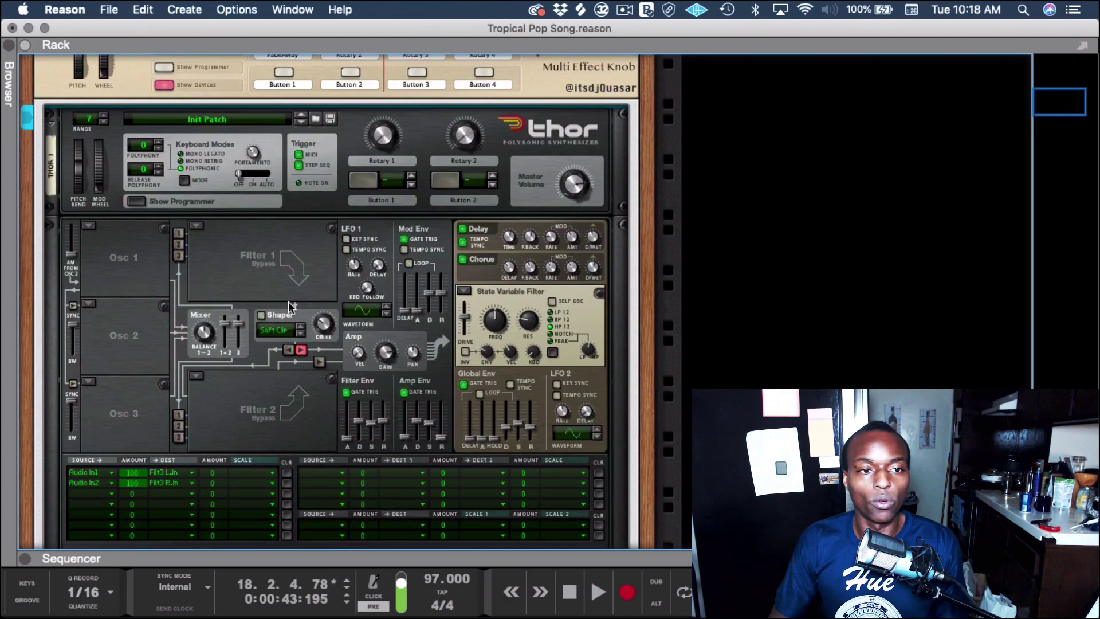
{"action": "scroll", "coordinate": [338, 287], "scroll_direction": "down", "scroll_amount": 6}
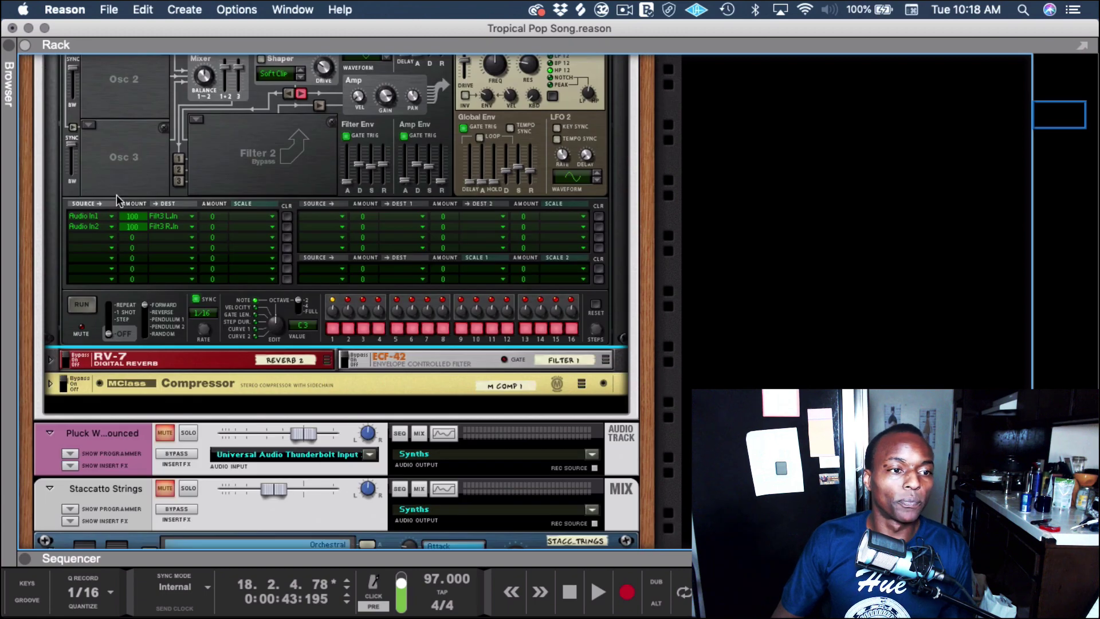
{"action": "left_click", "coordinate": [85, 218]}
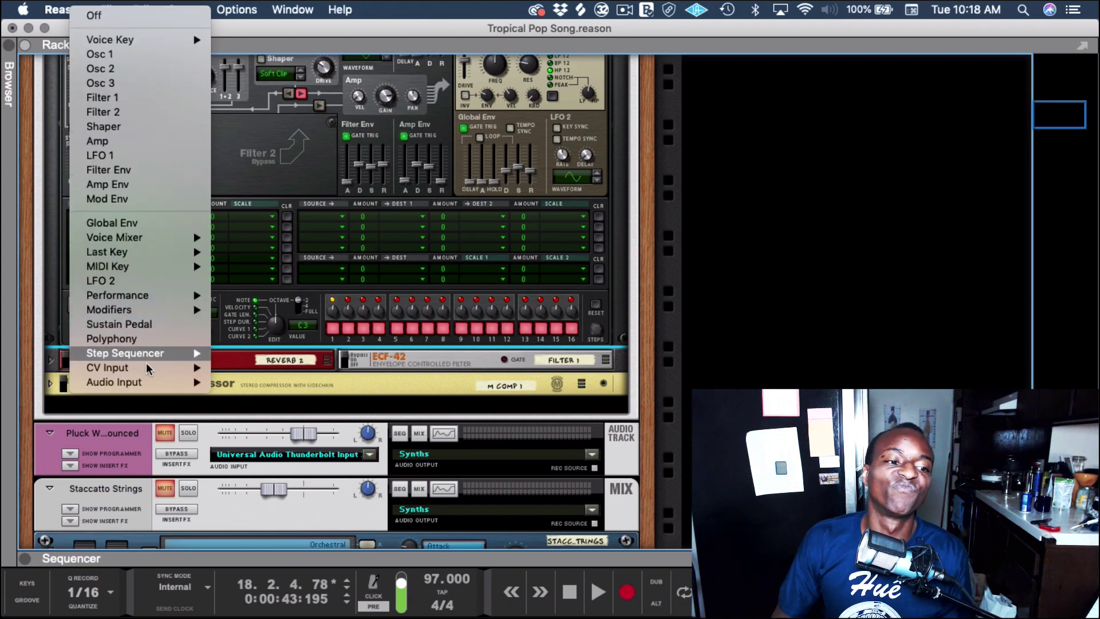
{"action": "mouse_move", "coordinate": [148, 378]}
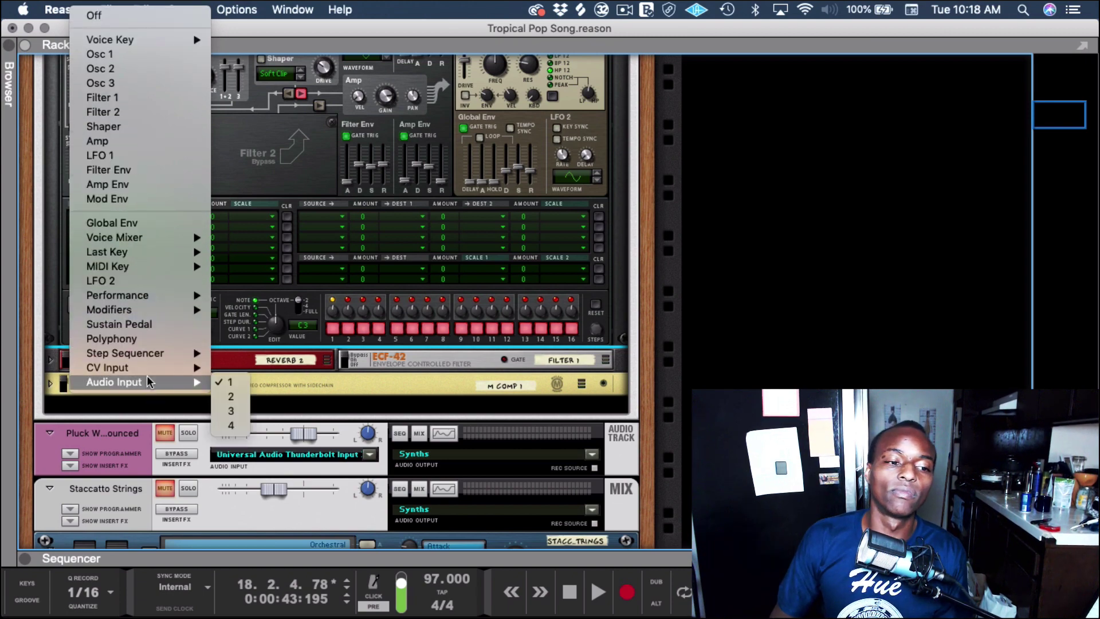
{"action": "left_click", "coordinate": [232, 382]}
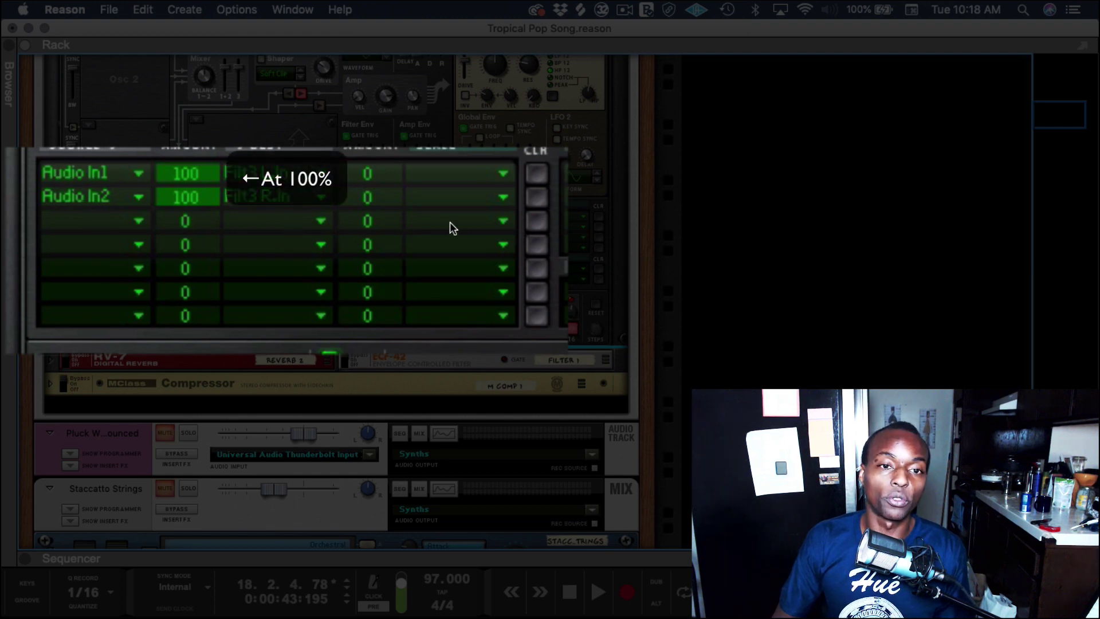
Examine Thor's delay, chorus and State Variable Filter sections, along with its modulation matrix and step sequencer
{"action": "scroll", "coordinate": [449, 228], "scroll_direction": "up", "scroll_amount": 10}
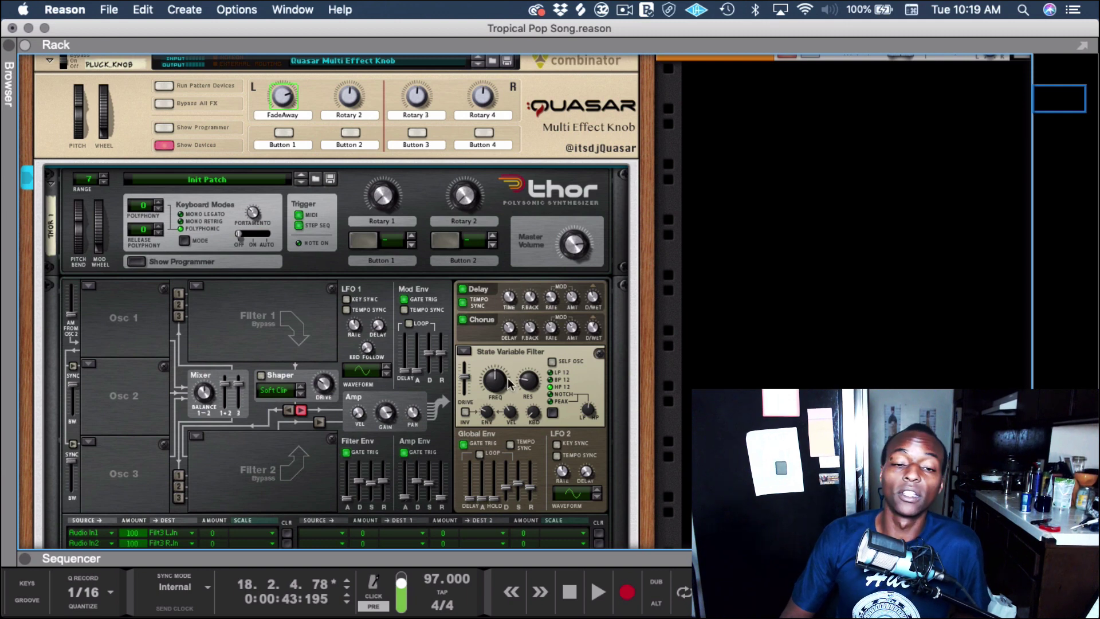
{"action": "mouse_move", "coordinate": [508, 383]}
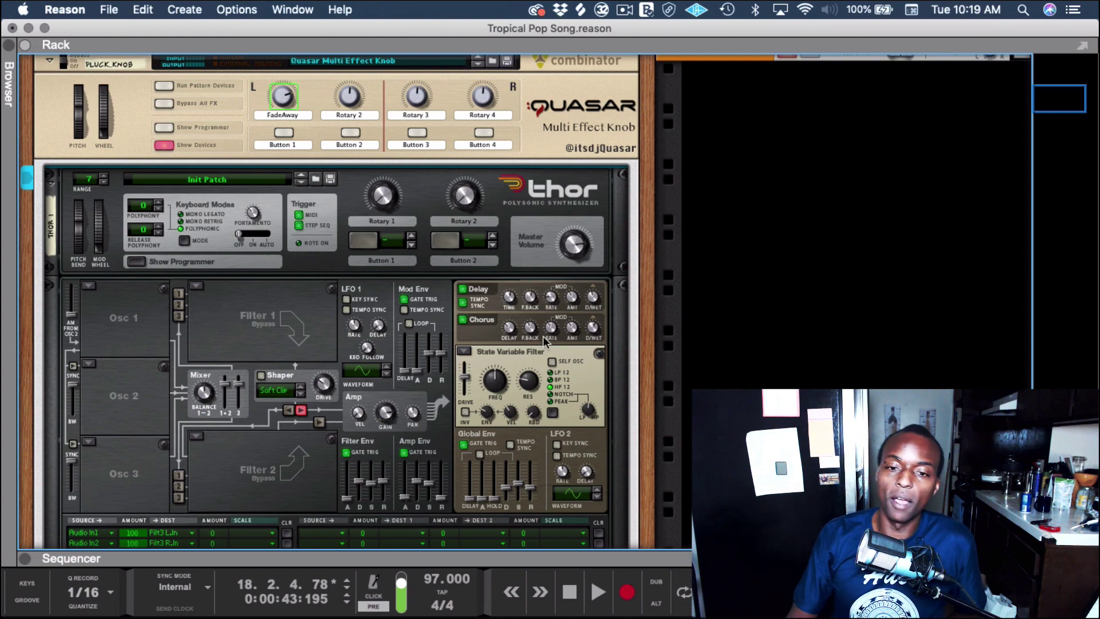
{"action": "scroll", "coordinate": [370, 369], "scroll_direction": "down", "scroll_amount": 10}
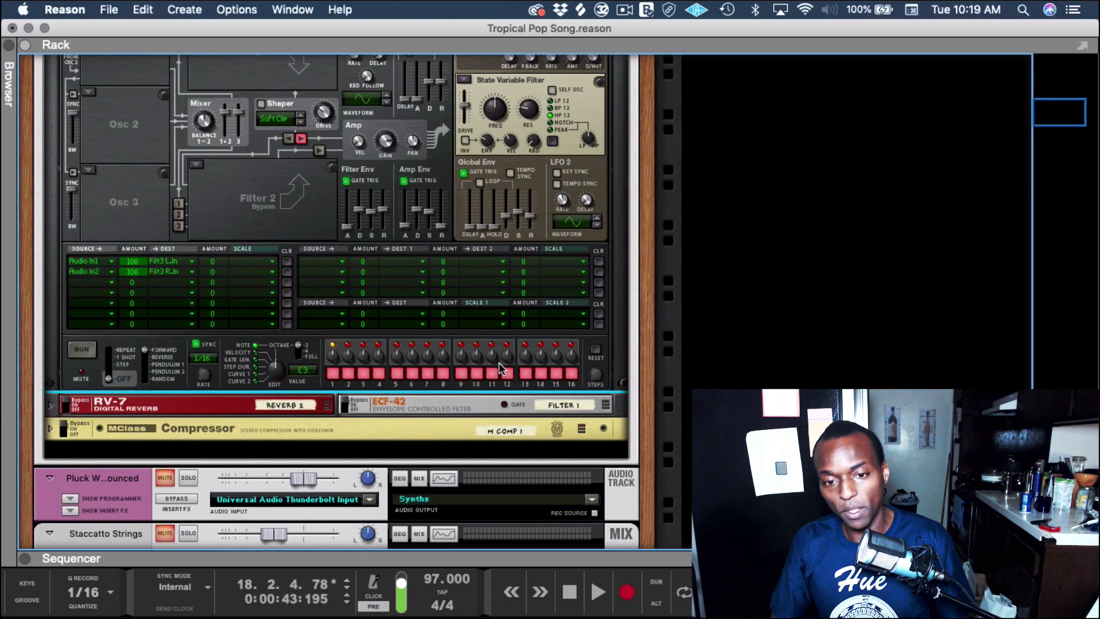
{"action": "scroll", "coordinate": [307, 351], "scroll_direction": "up", "scroll_amount": 13}
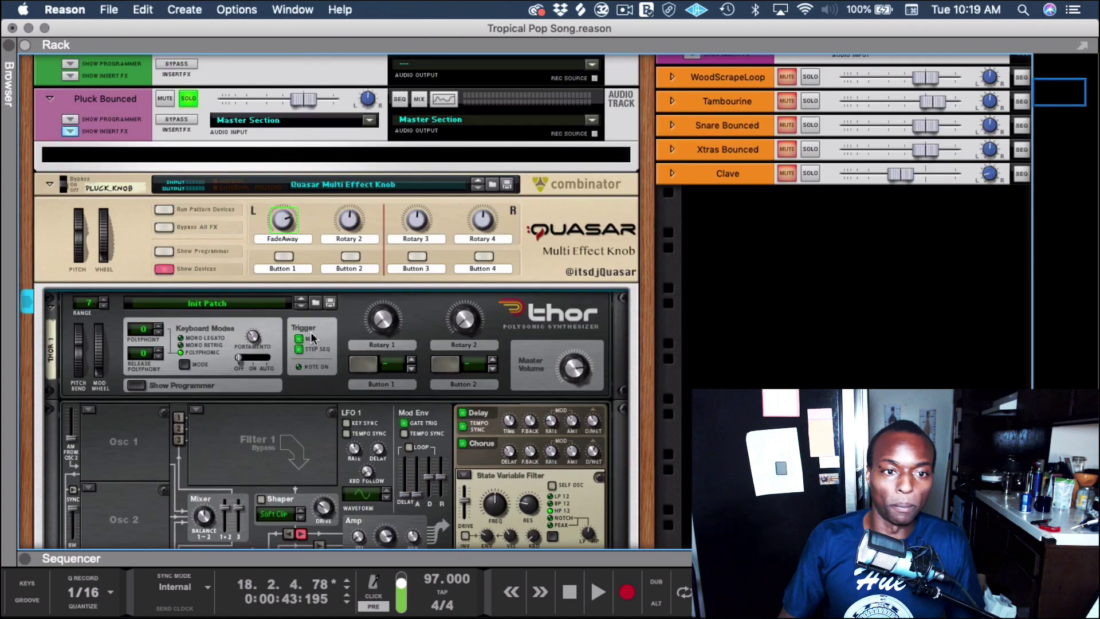
{"action": "scroll", "coordinate": [318, 333], "scroll_direction": "down", "scroll_amount": 4}
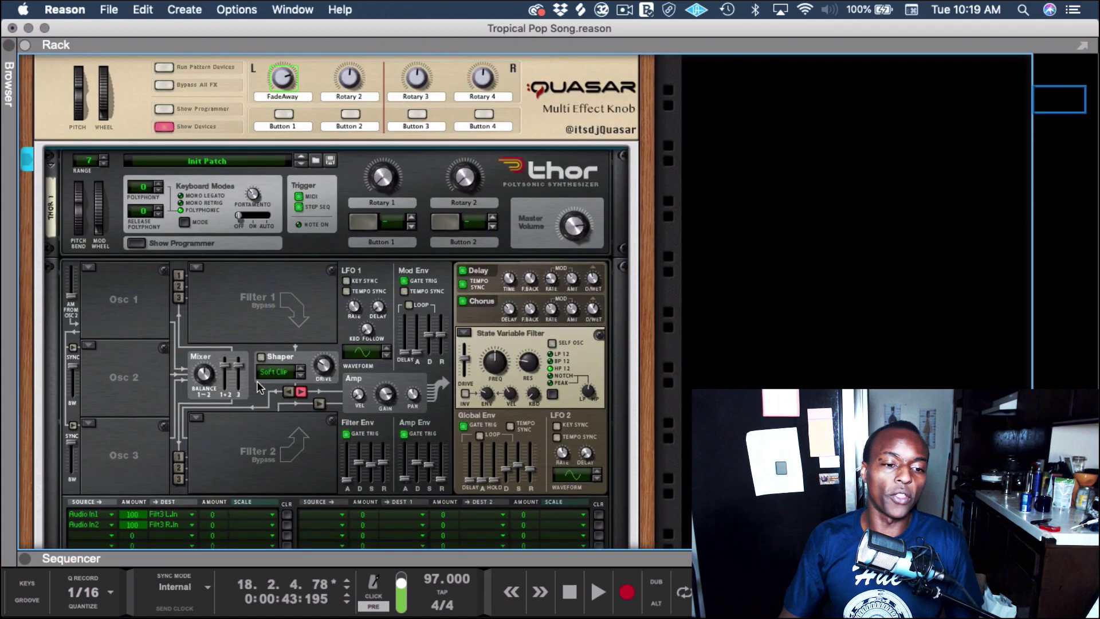
{"action": "scroll", "coordinate": [203, 431], "scroll_direction": "down", "scroll_amount": 4}
{"action": "scroll", "coordinate": [203, 435], "scroll_direction": "down", "scroll_amount": 1}
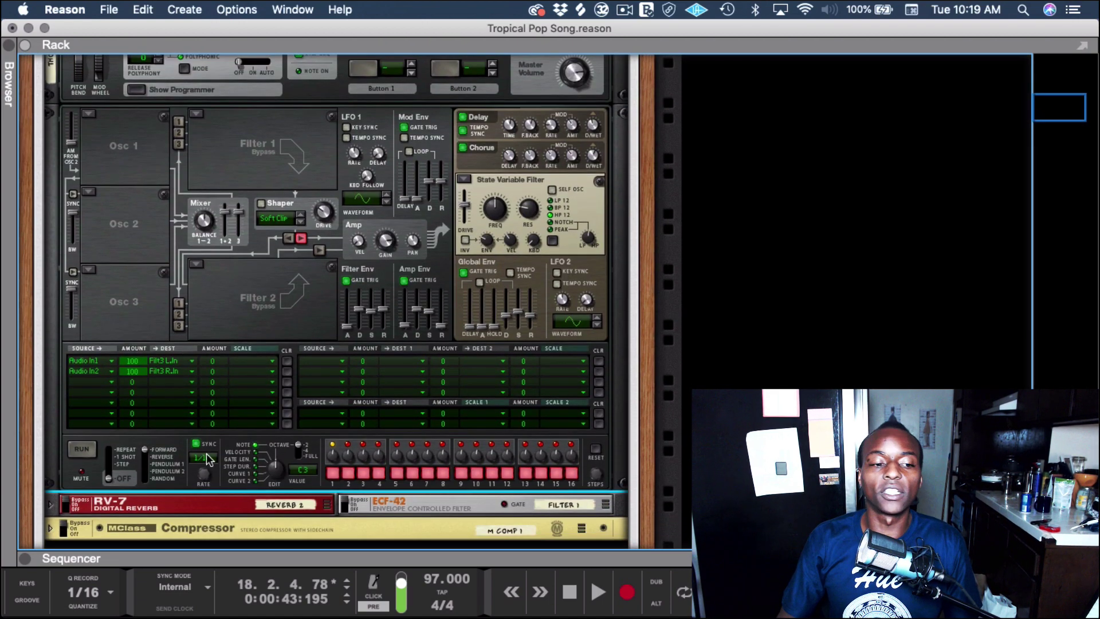
Unfold the RV-7 reverb and ECF-42 filter and select each in turn to inspect its settings
{"action": "left_click", "coordinate": [51, 505]}
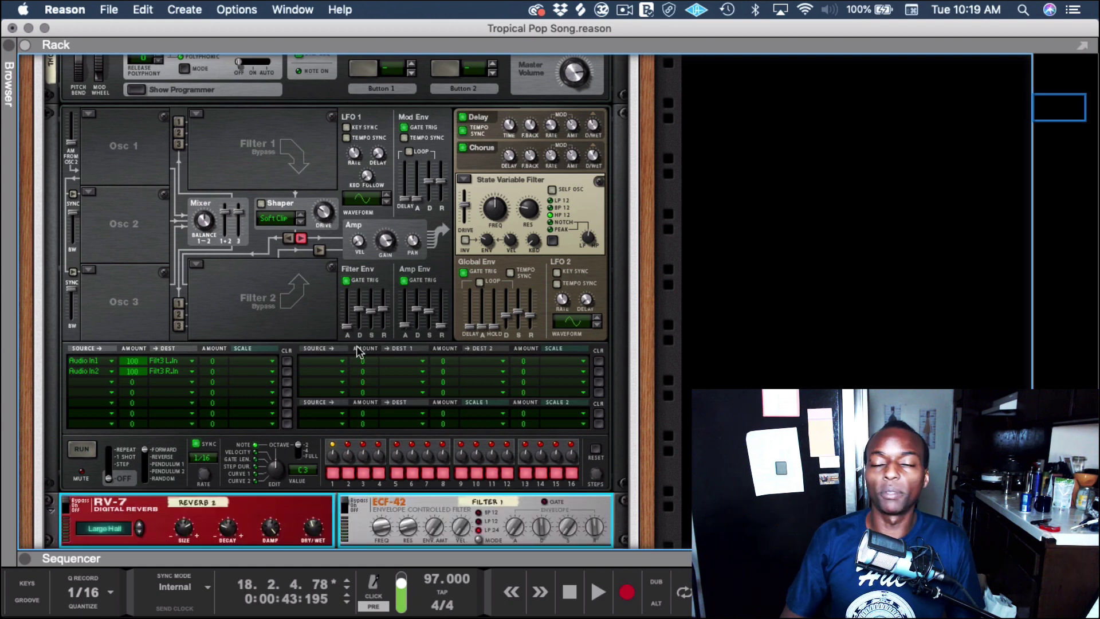
{"action": "scroll", "coordinate": [183, 412], "scroll_direction": "down", "scroll_amount": 2}
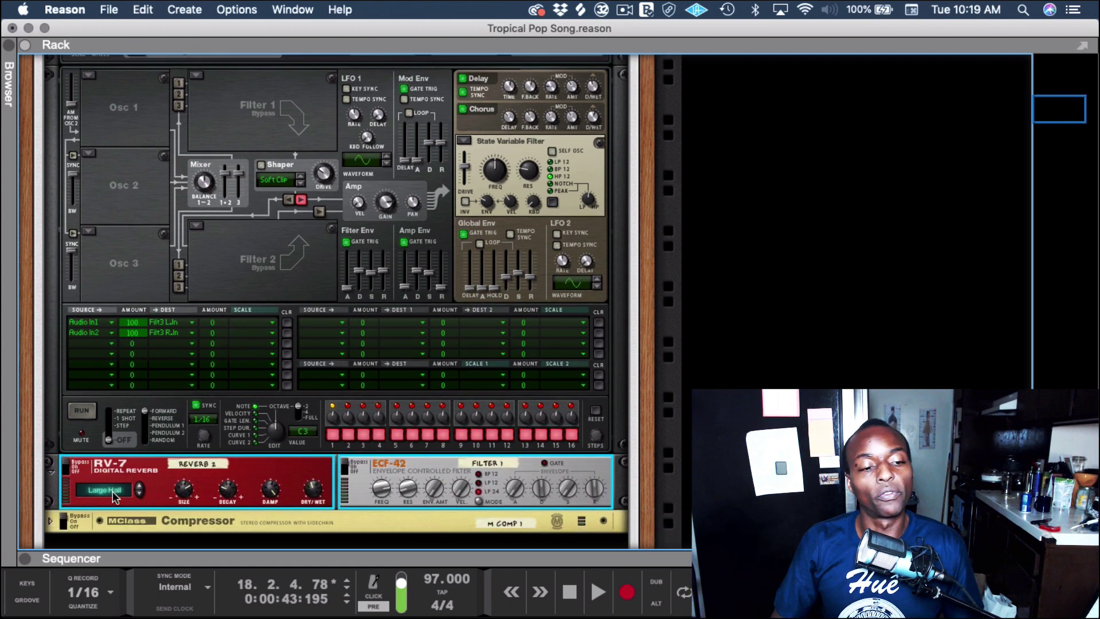
{"action": "left_click", "coordinate": [117, 466]}
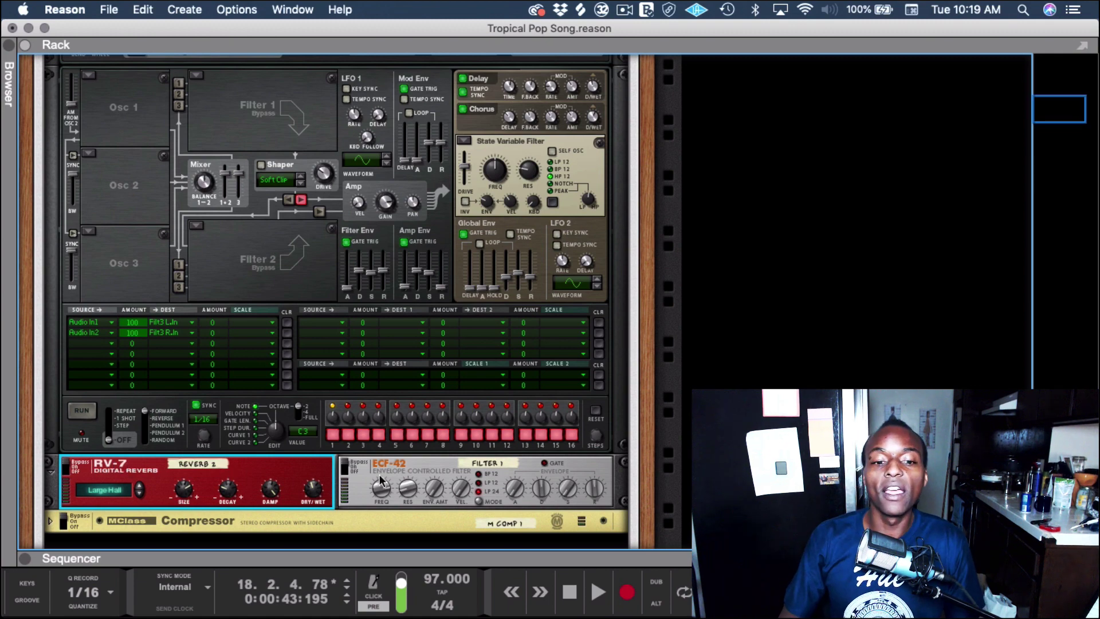
{"action": "left_click", "coordinate": [397, 468]}
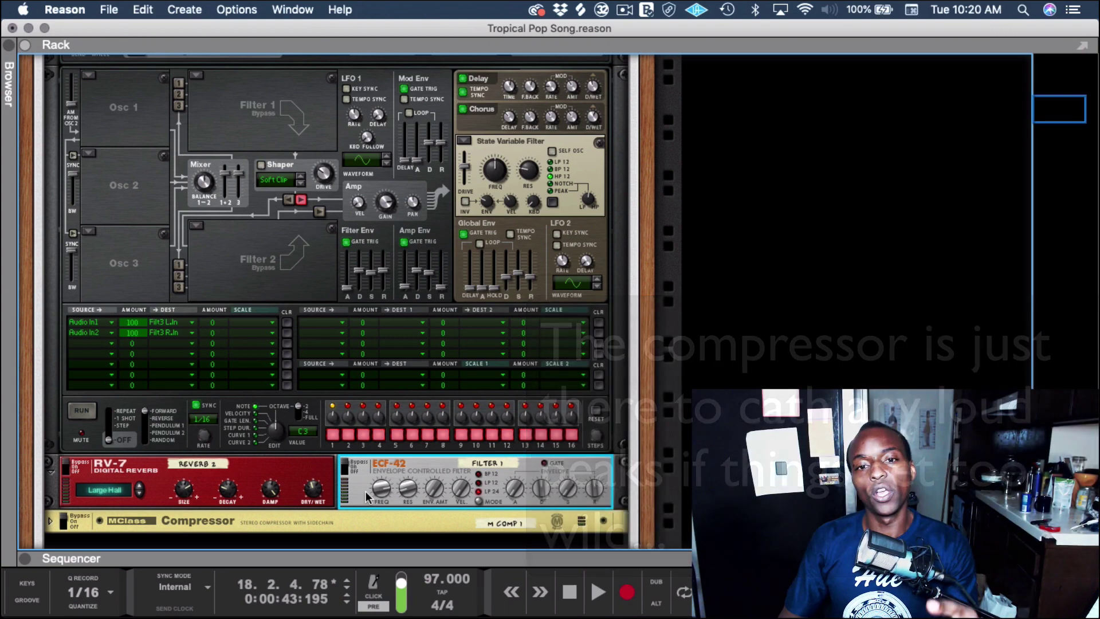
Show the Combinator's programmer and display the modulation routing of M Comp 1 and Filter 1
{"action": "scroll", "coordinate": [364, 487], "scroll_direction": "up", "scroll_amount": 10}
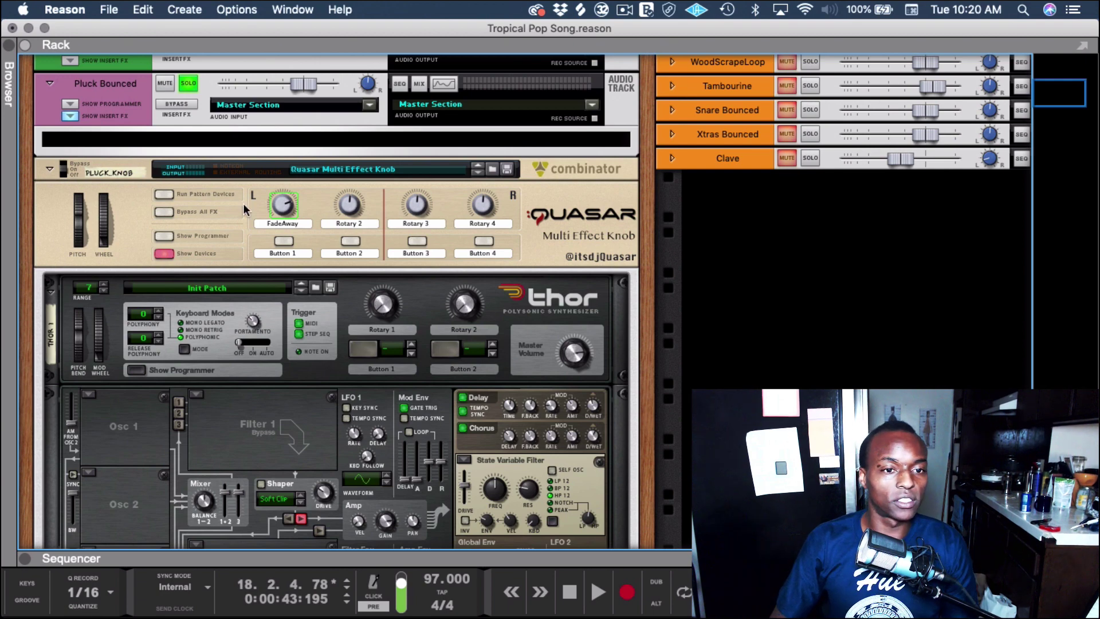
{"action": "left_click", "coordinate": [164, 236]}
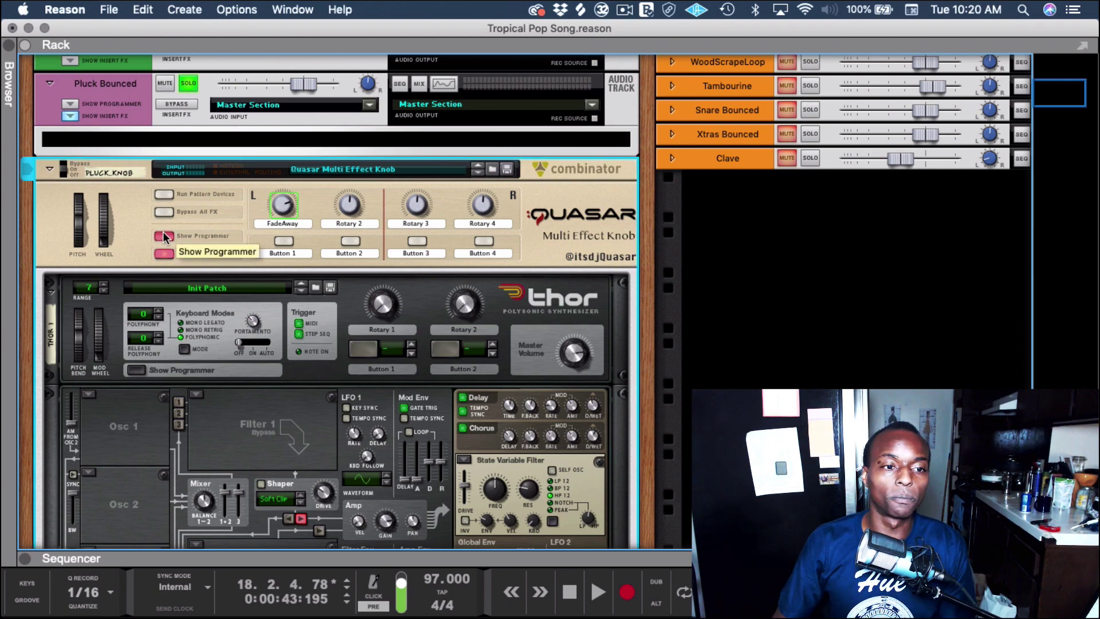
{"action": "scroll", "coordinate": [308, 266], "scroll_direction": "down", "scroll_amount": 3}
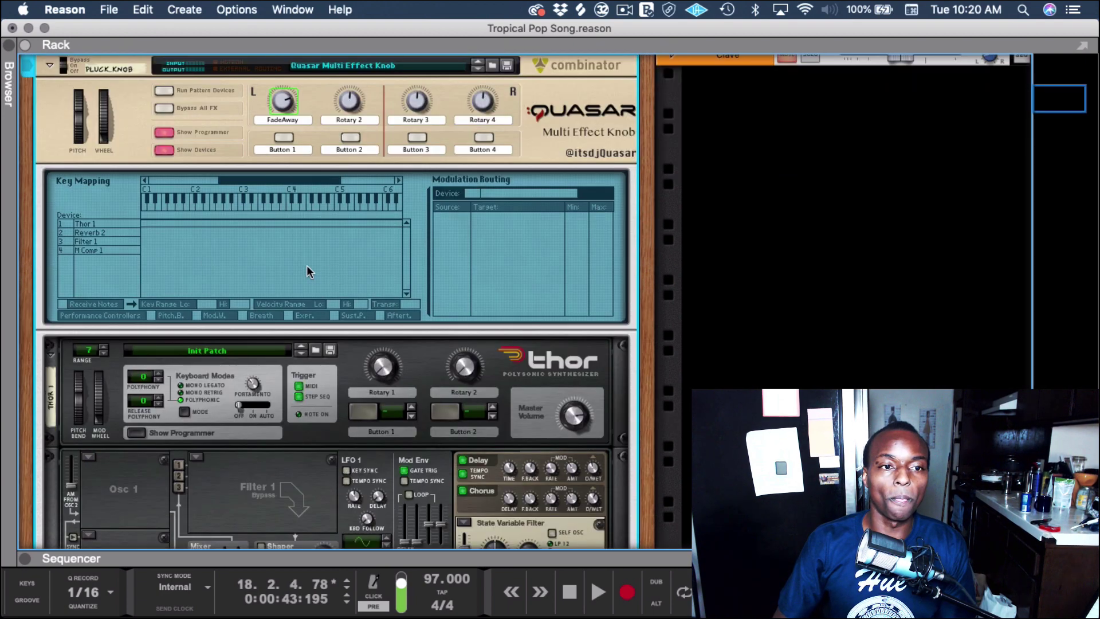
{"action": "left_click", "coordinate": [91, 250]}
{"action": "left_click", "coordinate": [91, 242]}
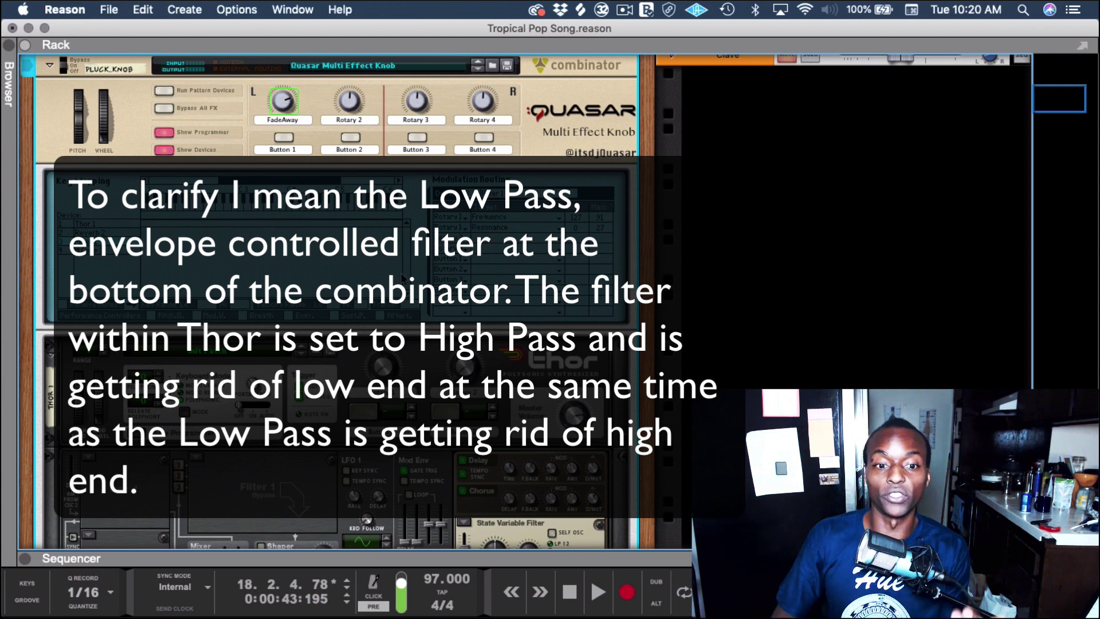
Hide the Combinator's programmer while keeping its devices shown
{"action": "scroll", "coordinate": [403, 278], "scroll_direction": "down", "scroll_amount": 1}
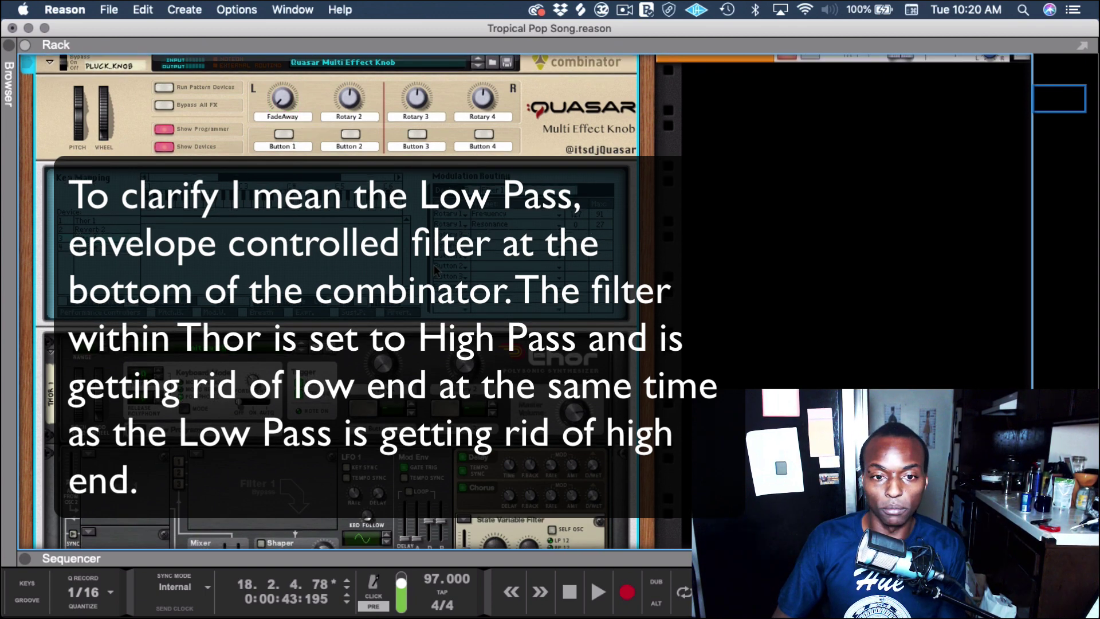
{"action": "scroll", "coordinate": [435, 268], "scroll_direction": "down", "scroll_amount": 5}
{"action": "left_click", "coordinate": [159, 92]}
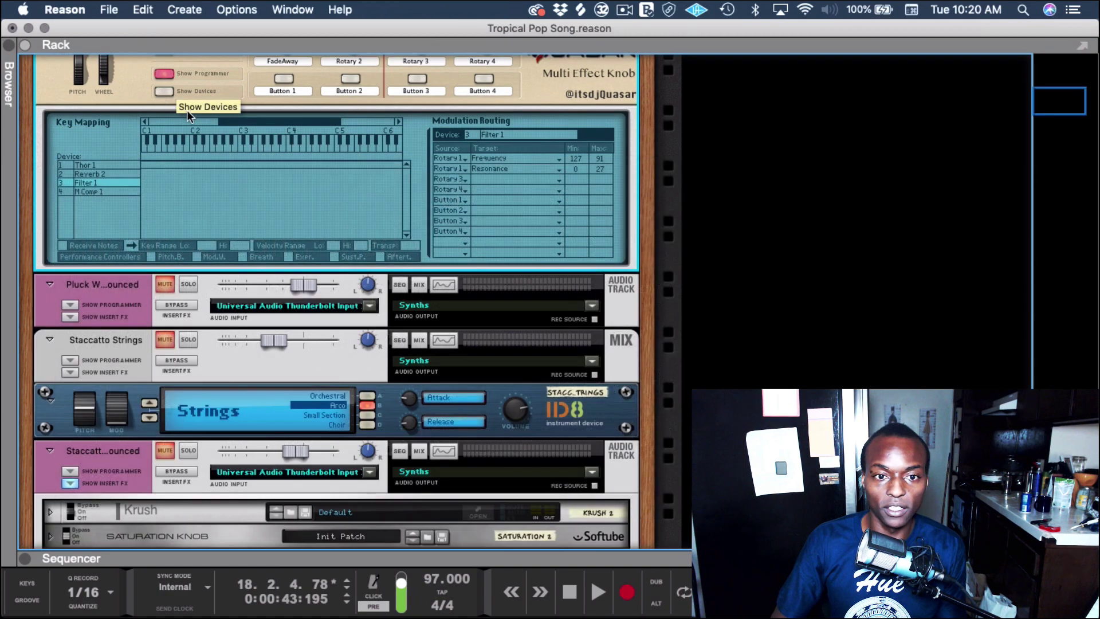
{"action": "left_click", "coordinate": [164, 91]}
{"action": "left_click", "coordinate": [164, 73]}
{"action": "scroll", "coordinate": [348, 220], "scroll_direction": "up", "scroll_amount": 2}
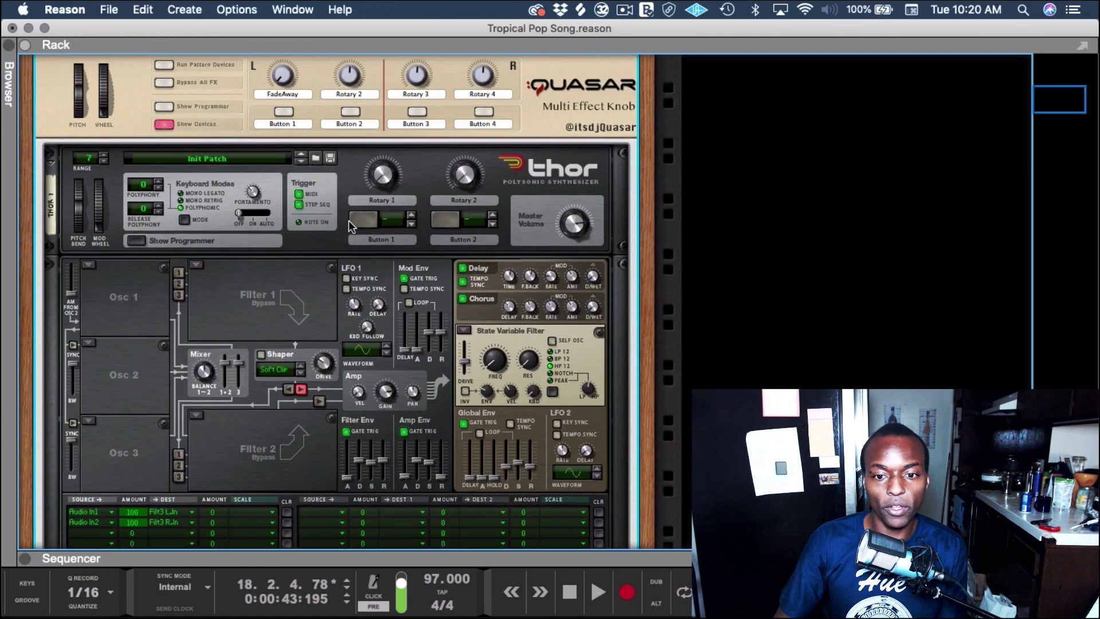
Turn the FadeAway knob up and back to minimum while watching Thor's delay, chorus and State Variable Filter knobs
{"action": "scroll", "coordinate": [338, 219], "scroll_direction": "up", "scroll_amount": 12}
{"action": "scroll", "coordinate": [319, 225], "scroll_direction": "down", "scroll_amount": 2}
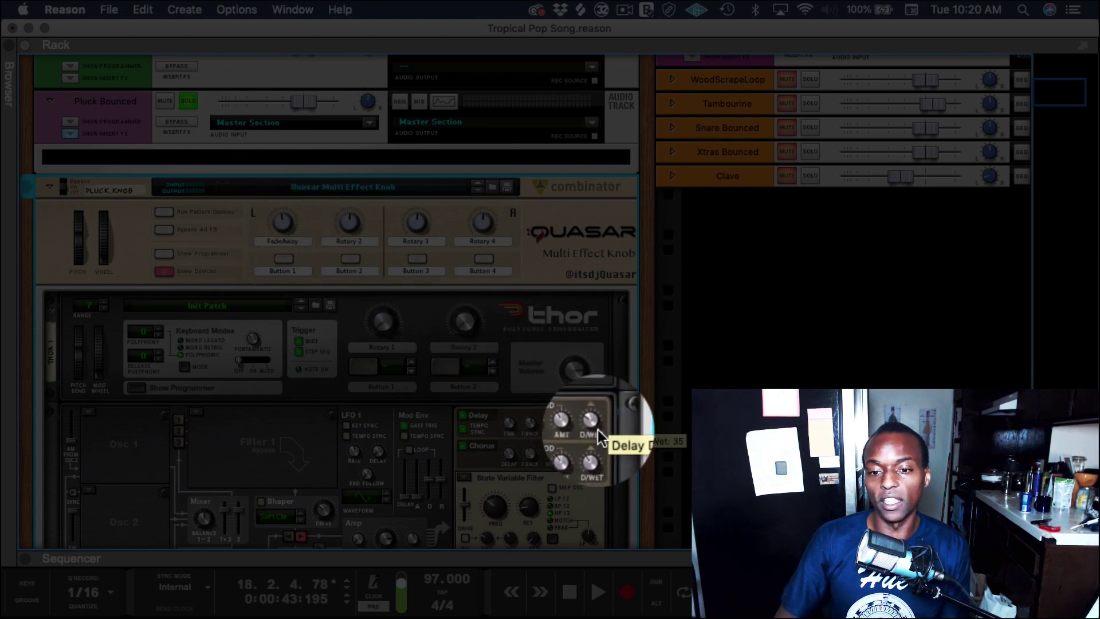
{"action": "scroll", "coordinate": [554, 376], "scroll_direction": "down", "scroll_amount": 4}
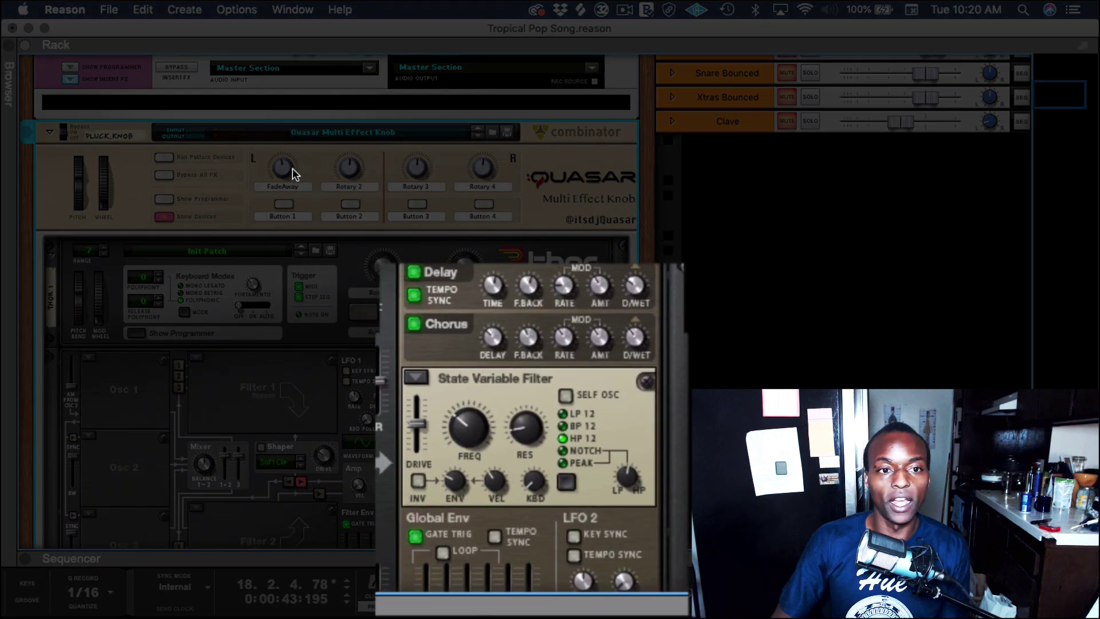
{"action": "mouse_move", "coordinate": [293, 169]}
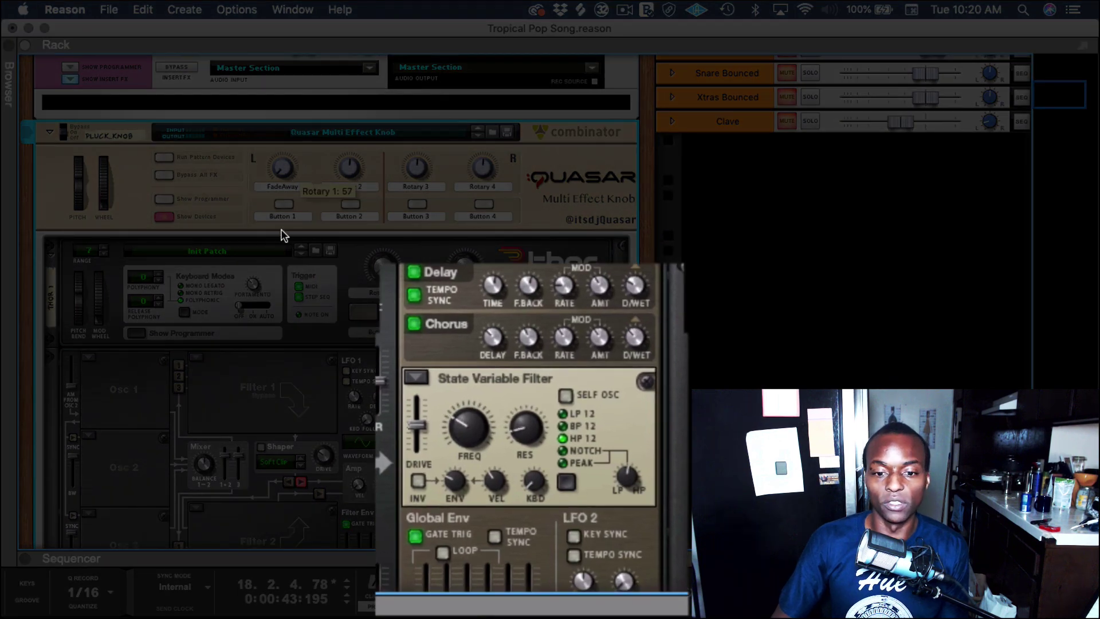
{"action": "left_click_drag", "start_coordinate": [261, 108], "coordinate": [206, 204]}
Show the Combinator's programmer again and examine the modulation routing of Thor 1
{"action": "scroll", "coordinate": [195, 197], "scroll_direction": "up", "scroll_amount": 1}
{"action": "left_click", "coordinate": [164, 222]}
{"action": "scroll", "coordinate": [325, 174], "scroll_direction": "down", "scroll_amount": 4}
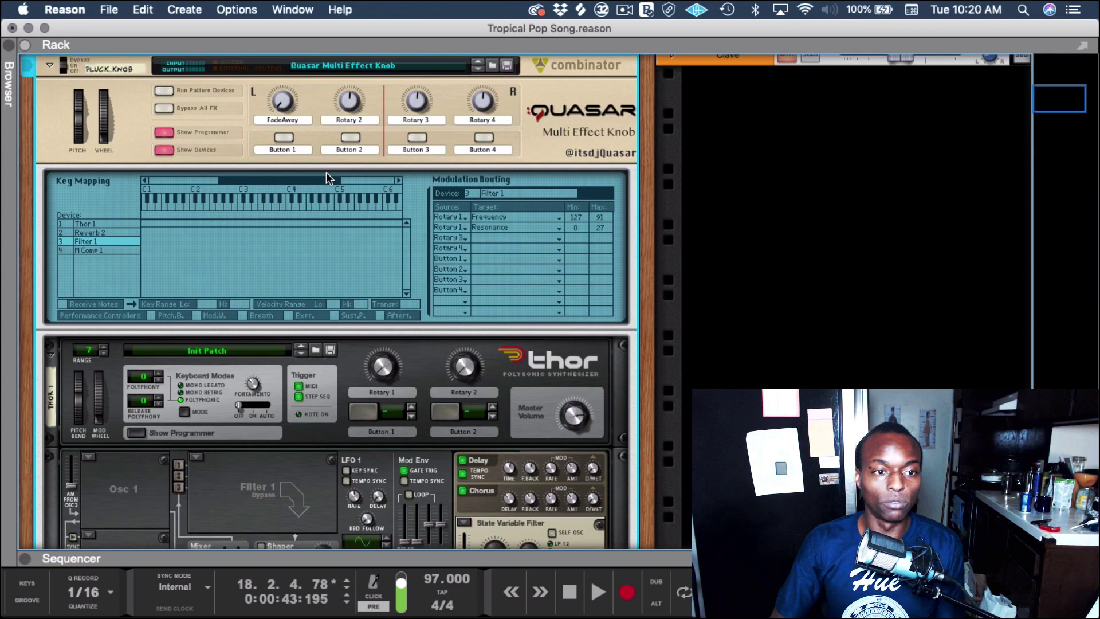
{"action": "left_click", "coordinate": [83, 224]}
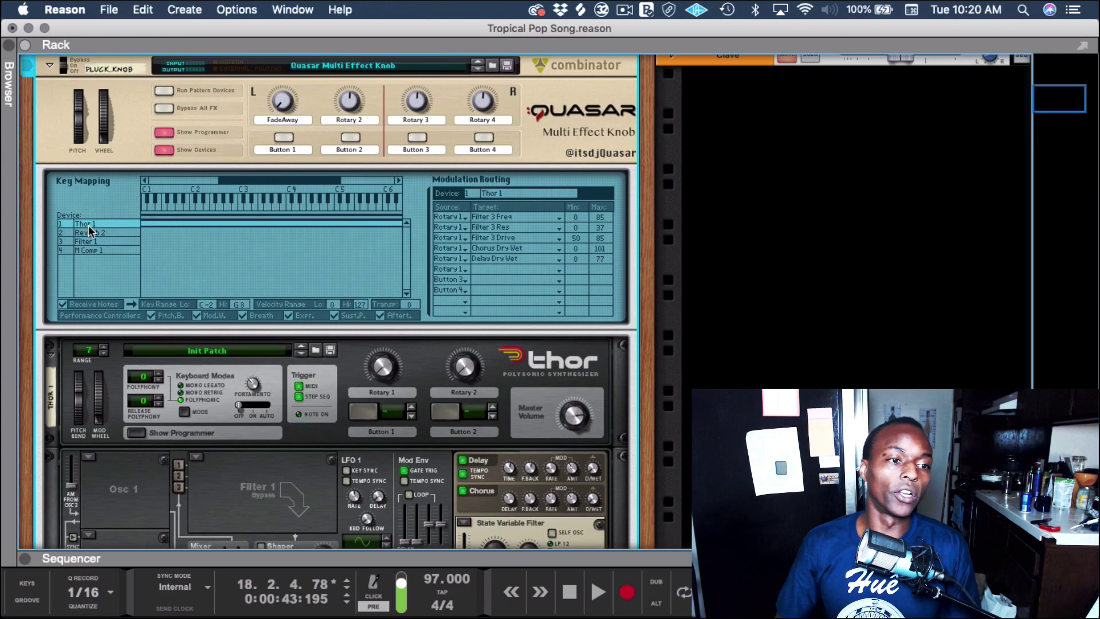
{"action": "scroll", "coordinate": [590, 494], "scroll_direction": "down", "scroll_amount": 2}
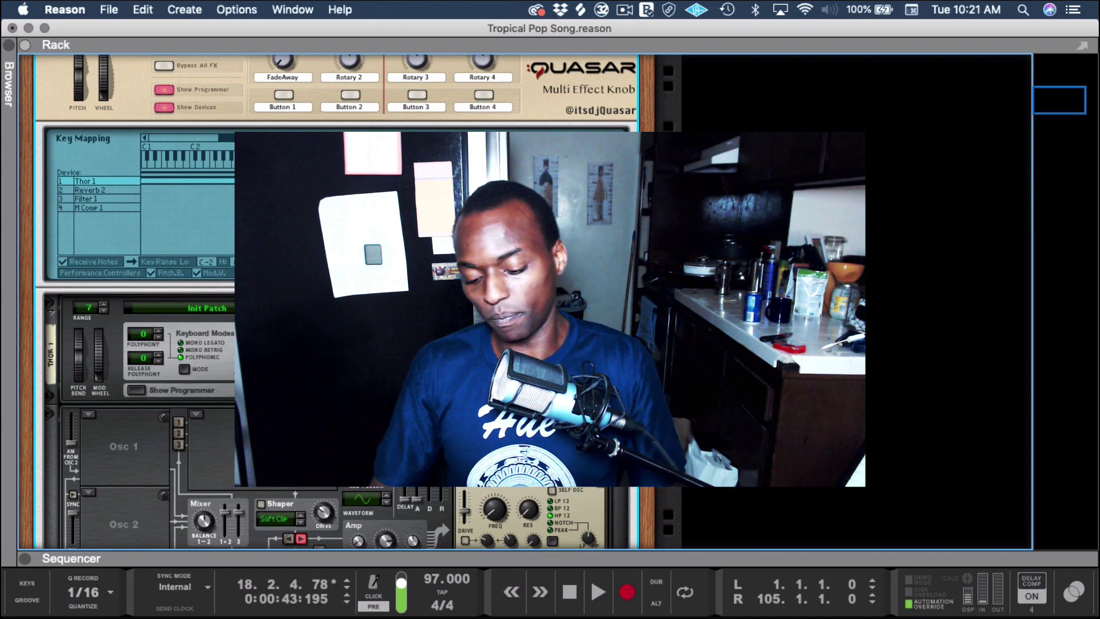
{"action": "scroll", "coordinate": [318, 242], "scroll_direction": "up", "scroll_amount": 5}
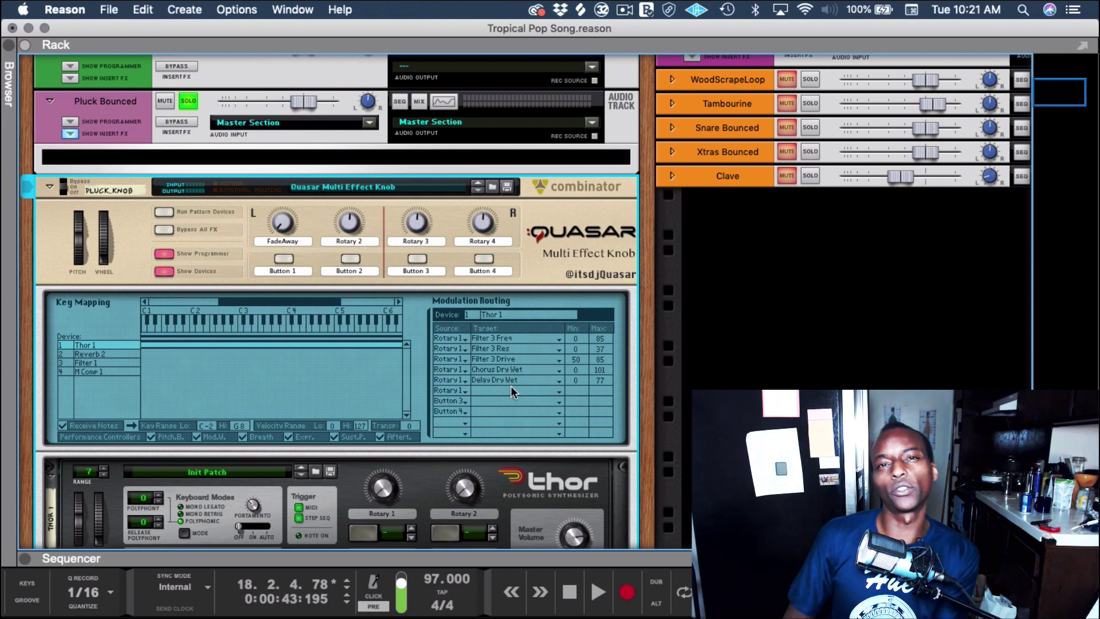
Resume playback from bar 18 and show the Sequencer with the Knob automation clips on the Pluck Bounced Combinator track
{"action": "key", "text": "space"}
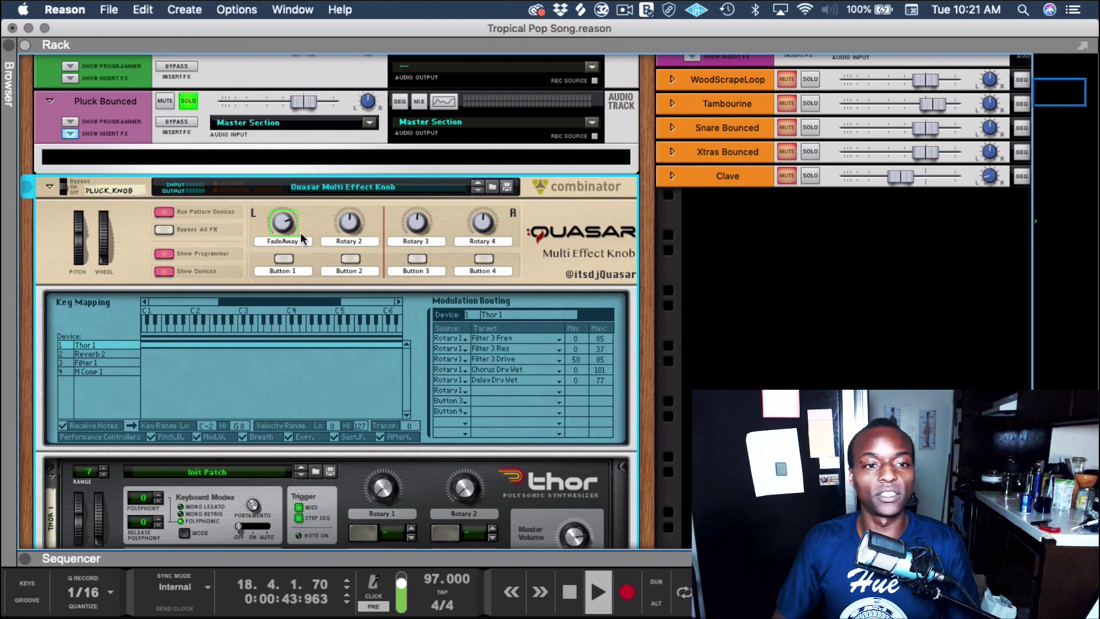
{"action": "key", "text": "F6"}
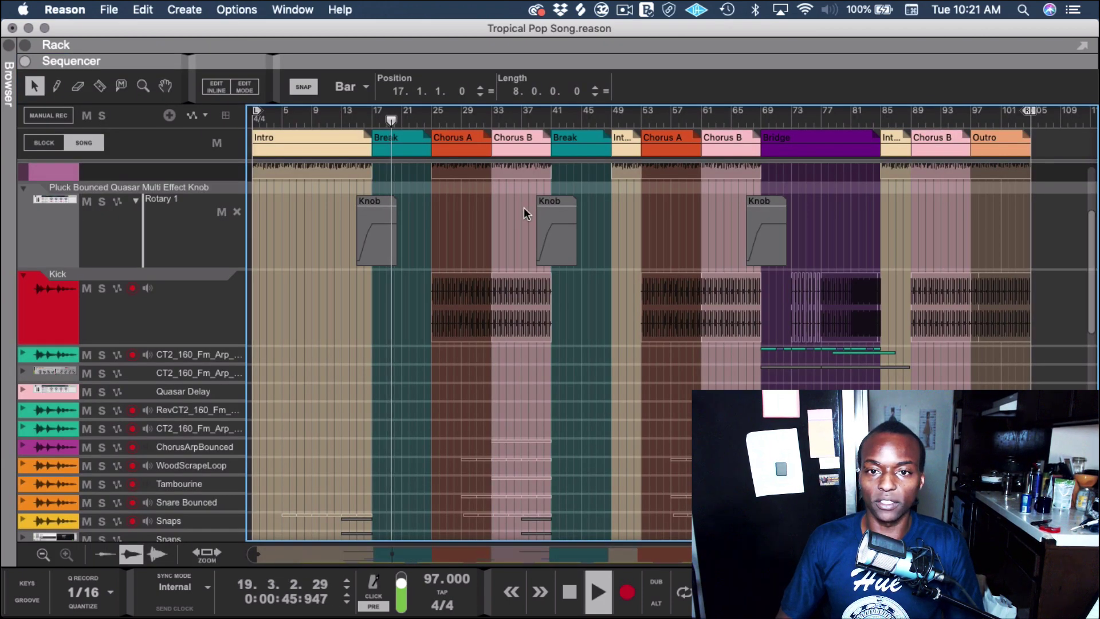
{"action": "scroll", "coordinate": [370, 209], "scroll_direction": "up", "scroll_amount": 2}
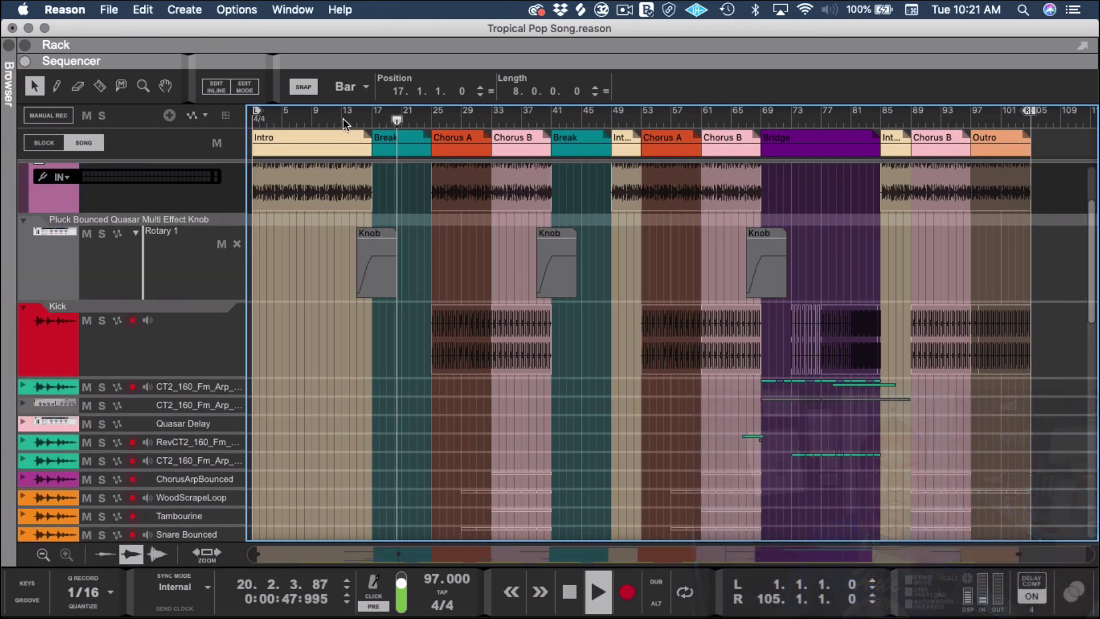
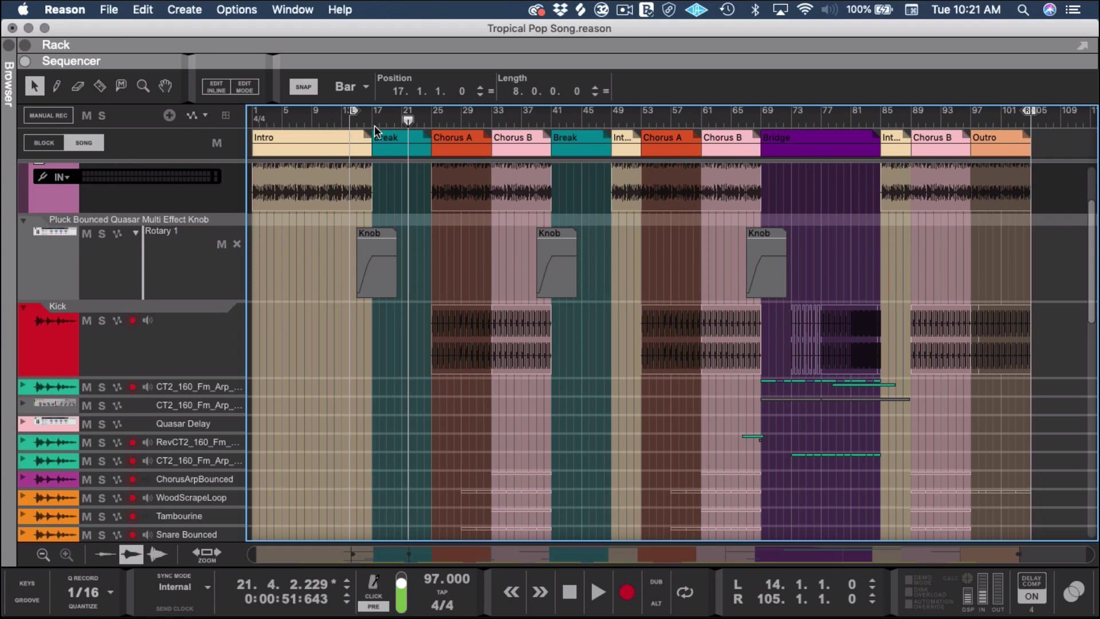
Set the loop from bar 14 to bar 20, turn looping on and play from bar 14
{"action": "left_click", "coordinate": [397, 121], "text": "alt"}
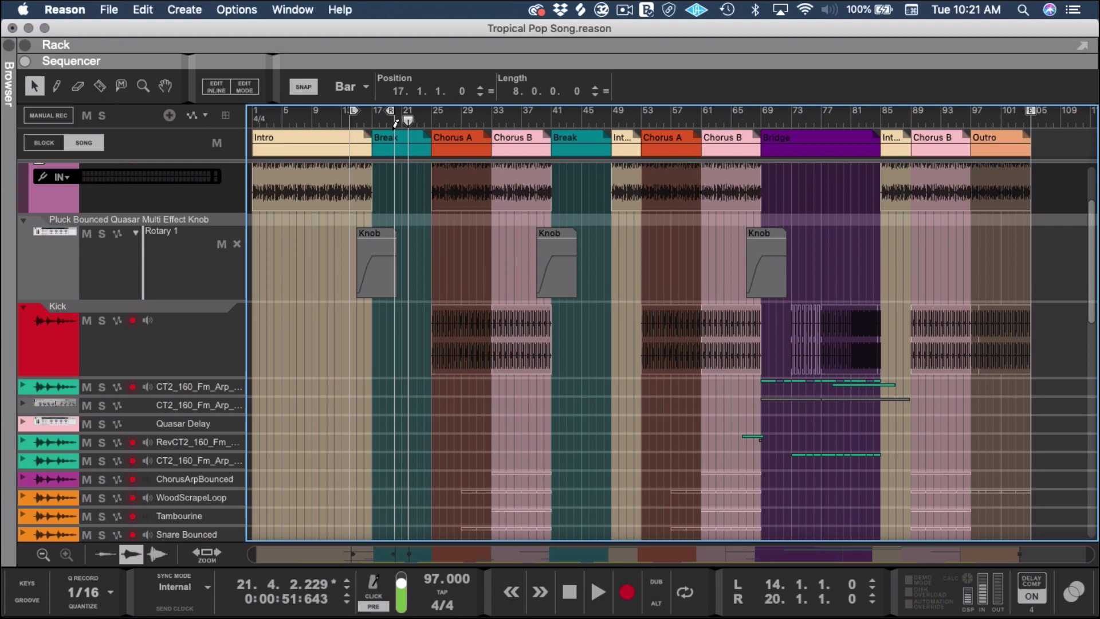
{"action": "left_click", "coordinate": [342, 122]}
{"action": "left_click", "coordinate": [350, 119]}
{"action": "key", "text": "l"}
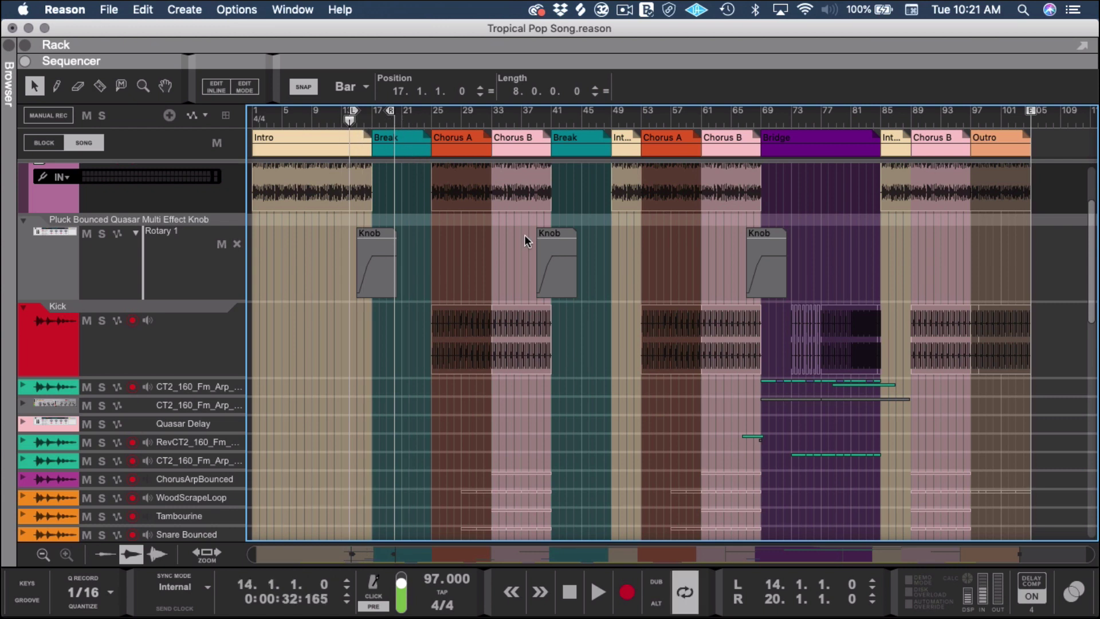
{"action": "key", "text": "space"}
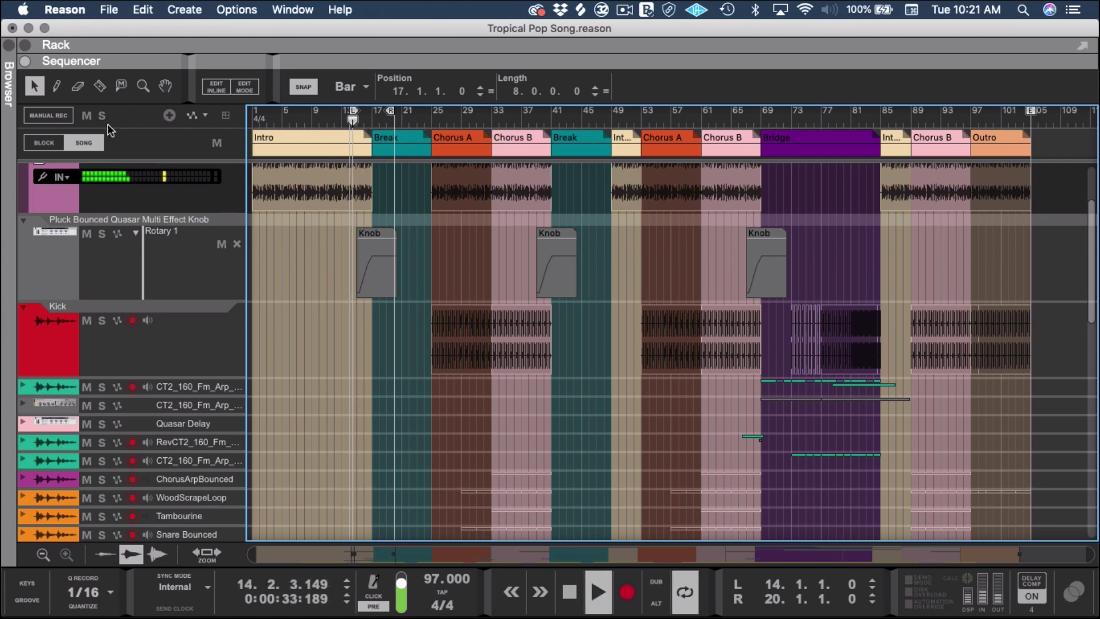
Show the Rack together with the Sequencer and view the Combinator's FadeAway knob during playback
{"action": "left_click", "coordinate": [24, 45]}
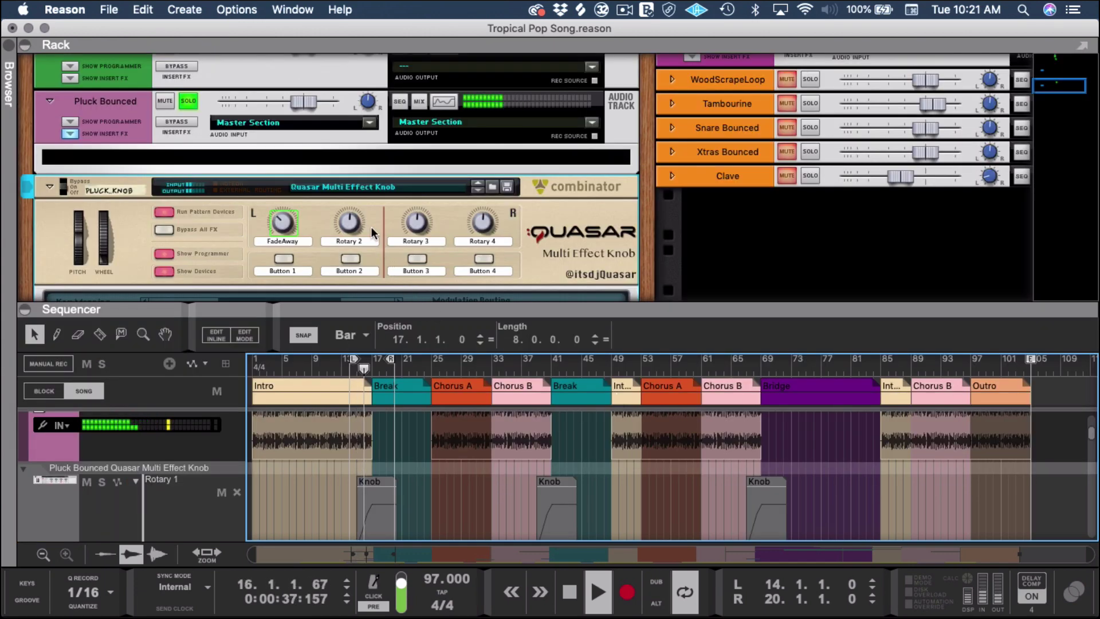
{"action": "scroll", "coordinate": [370, 226], "scroll_direction": "down", "scroll_amount": 3}
{"action": "scroll", "coordinate": [370, 226], "scroll_direction": "down", "scroll_amount": 1}
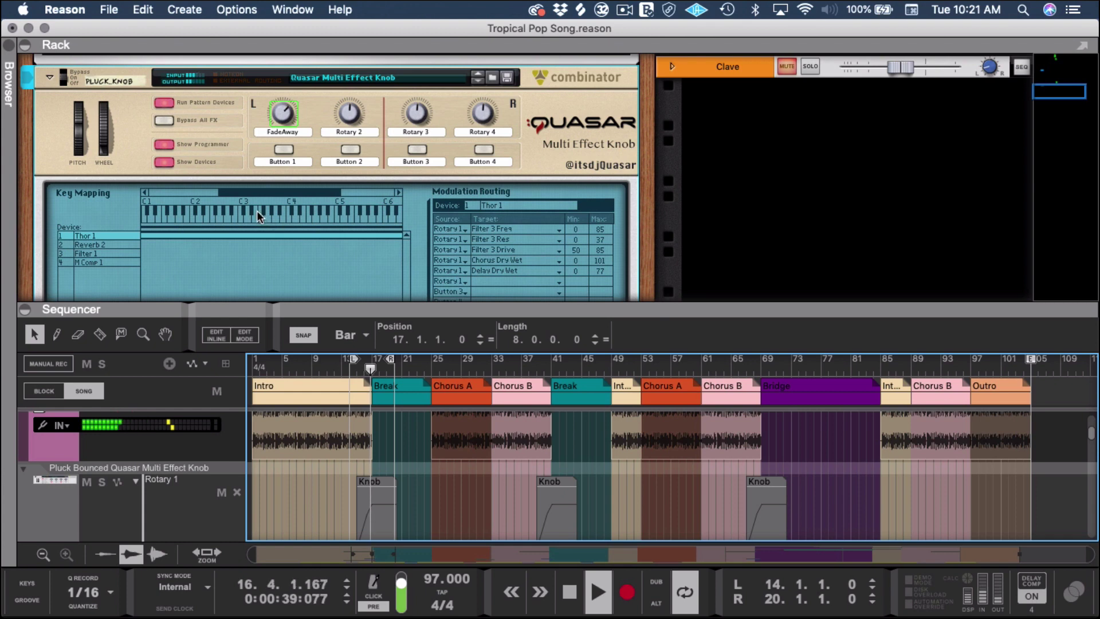
Hide the Combinator's programmer while keeping its devices shown, and view Thor as the loop plays
{"action": "scroll", "coordinate": [263, 214], "scroll_direction": "down", "scroll_amount": 1}
{"action": "left_click", "coordinate": [167, 156]}
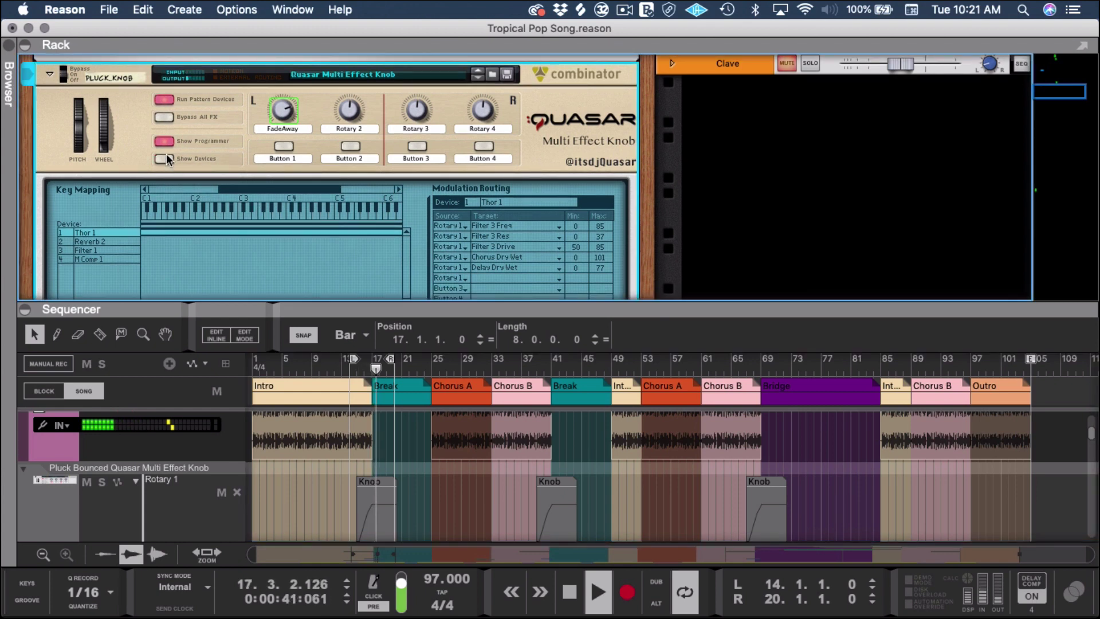
{"action": "left_click", "coordinate": [165, 130]}
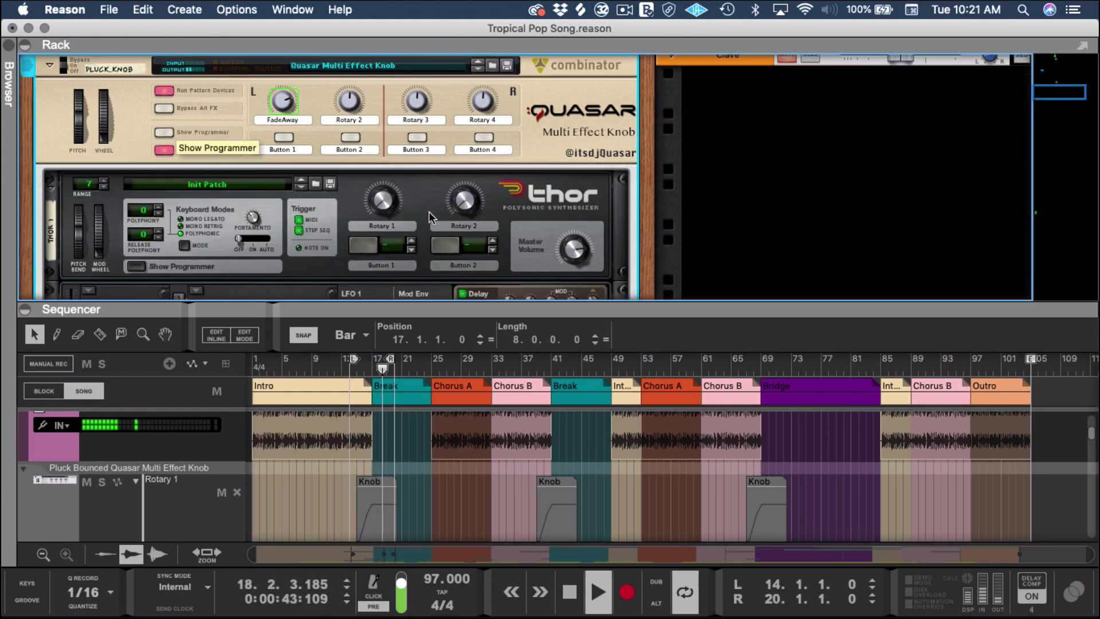
{"action": "scroll", "coordinate": [431, 213], "scroll_direction": "down", "scroll_amount": 3}
{"action": "scroll", "coordinate": [429, 212], "scroll_direction": "down", "scroll_amount": 5}
{"action": "scroll", "coordinate": [445, 239], "scroll_direction": "up", "scroll_amount": 10}
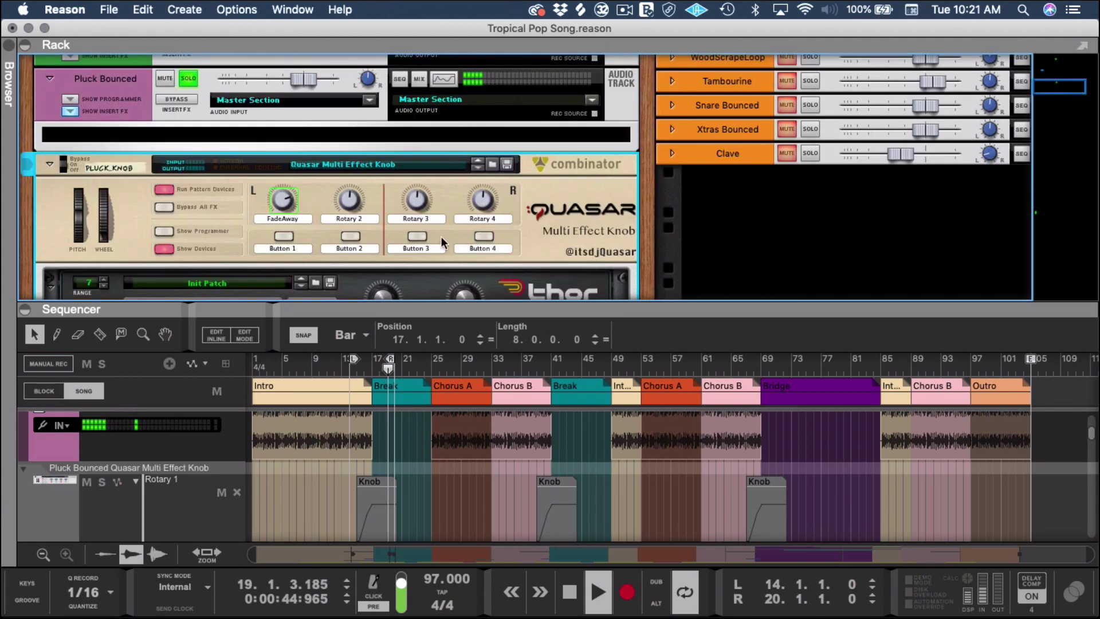
{"action": "scroll", "coordinate": [209, 247], "scroll_direction": "down", "scroll_amount": 1}
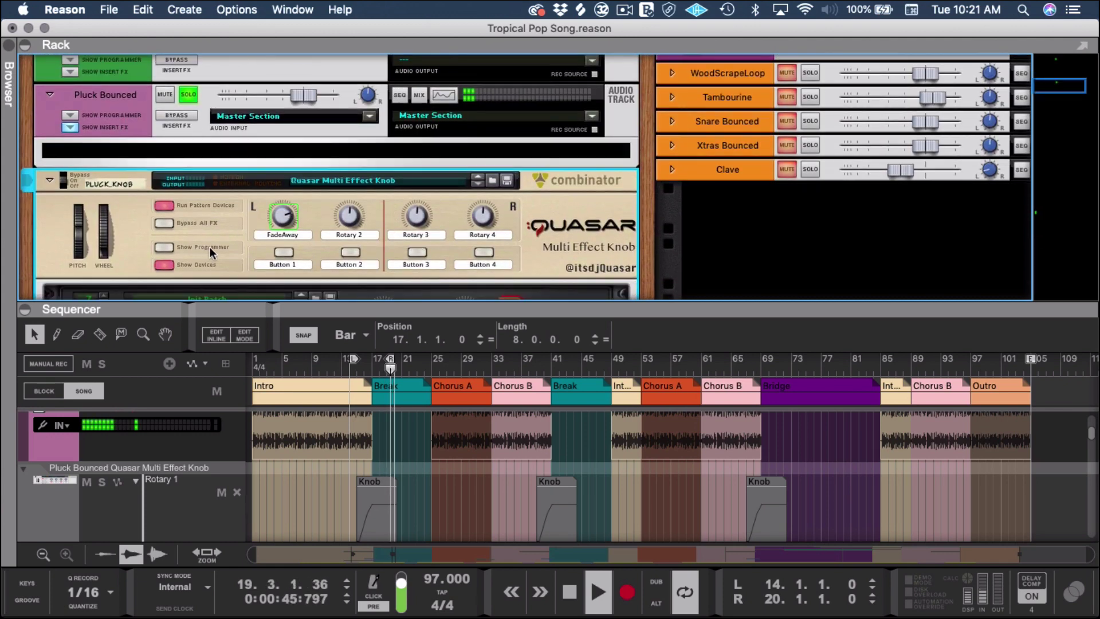
Show the Combinator's programmer again and display the modulation routing of Filter 1
{"action": "left_click", "coordinate": [163, 247]}
{"action": "scroll", "coordinate": [545, 214], "scroll_direction": "down", "scroll_amount": 2}
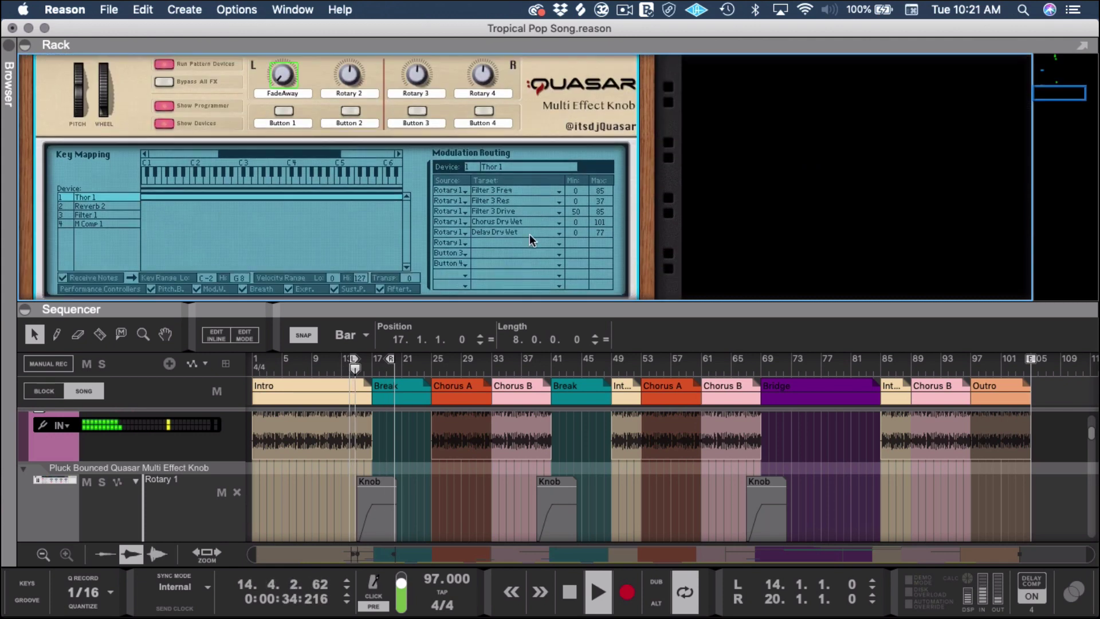
{"action": "left_click", "coordinate": [88, 216]}
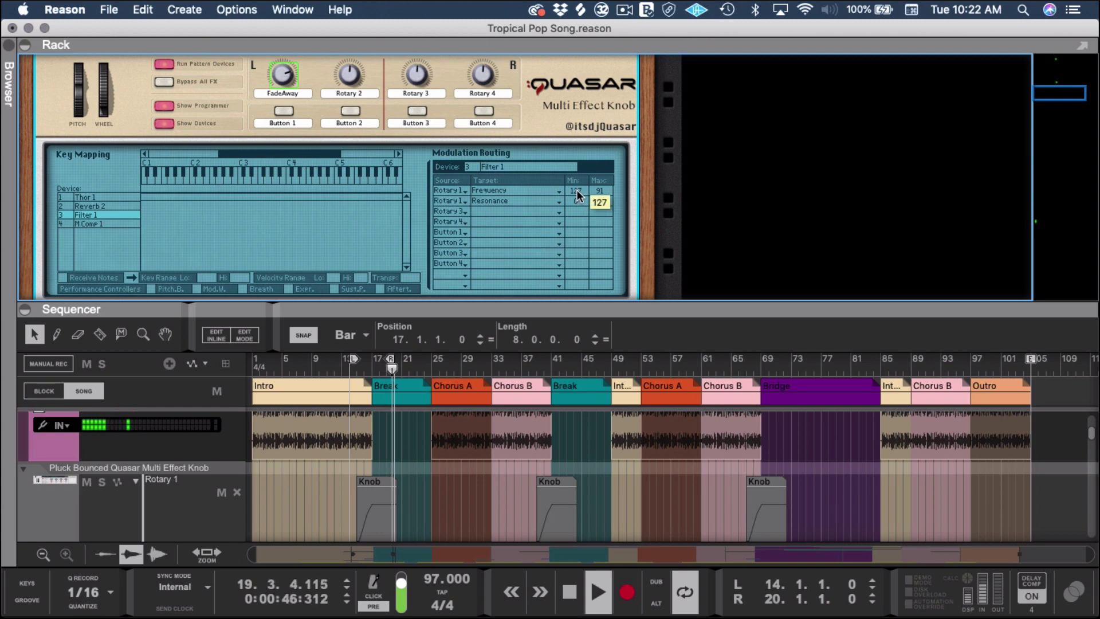
Set the maximum of Filter 1's Frequency mapping to 55 and audition it from the start of the loop
{"action": "left_click_drag", "start_coordinate": [603, 188], "coordinate": [589, 206]}
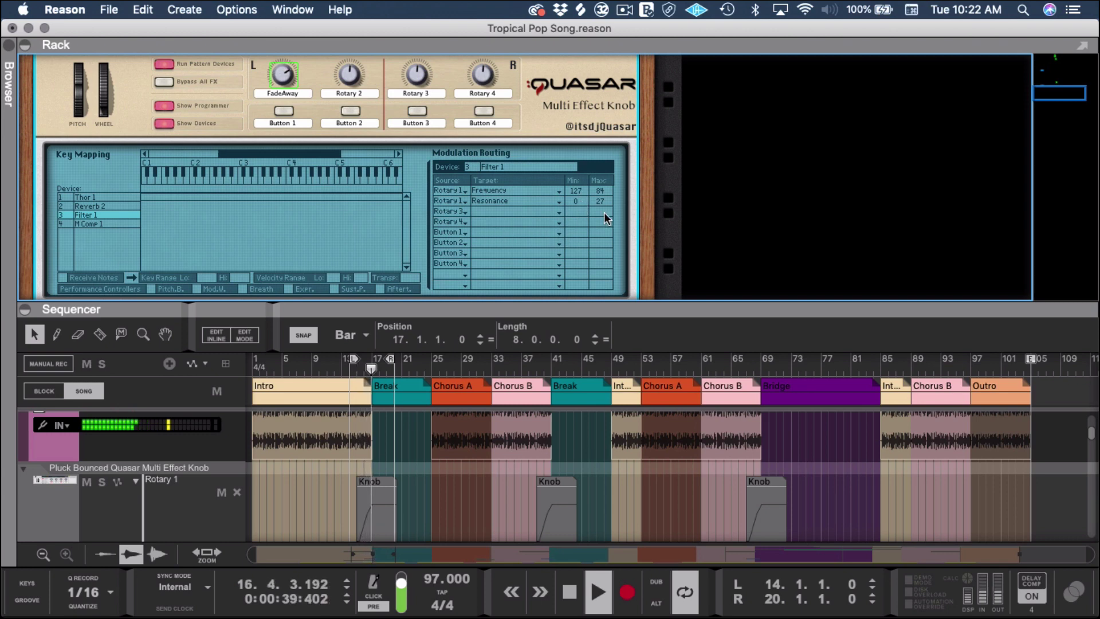
{"action": "left_click_drag", "start_coordinate": [596, 198], "coordinate": [589, 231]}
{"action": "key", "text": "space"}
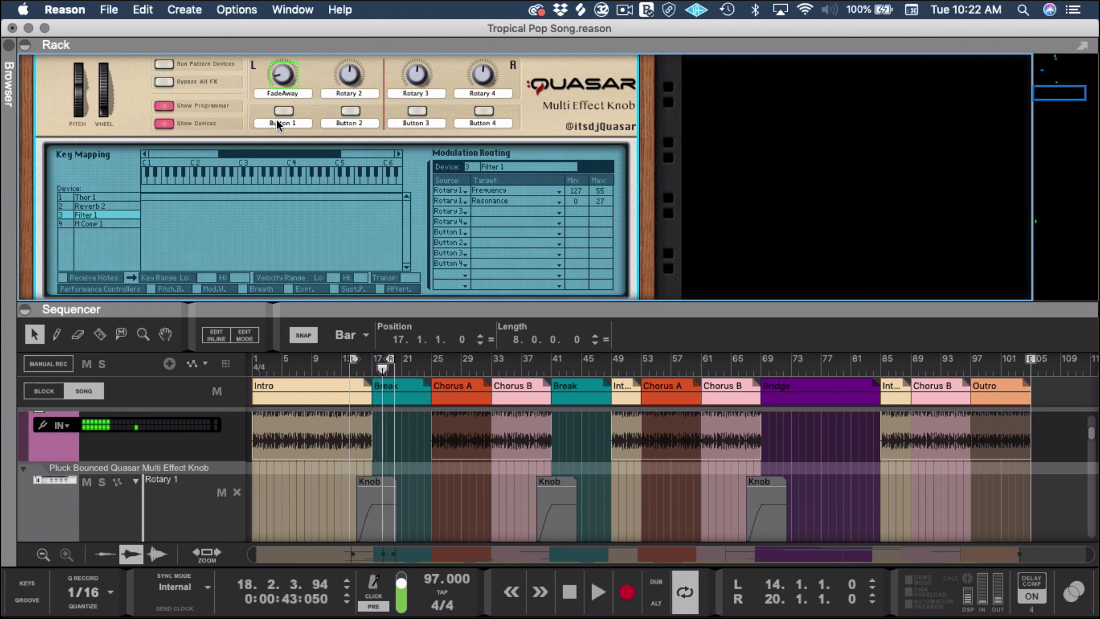
{"action": "key", "text": "space"}
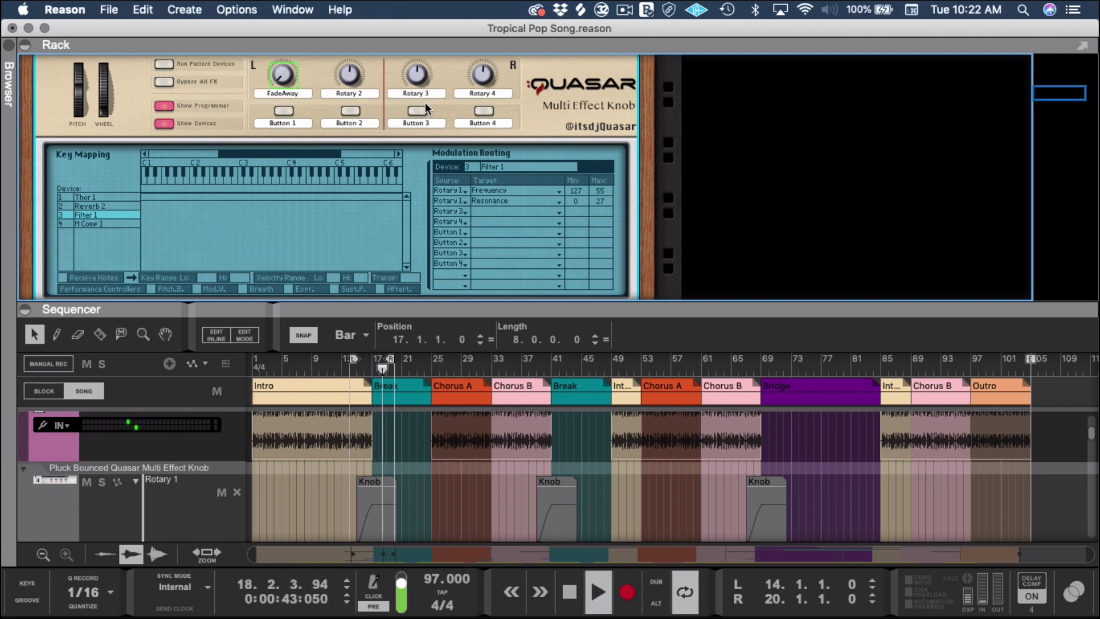
{"action": "key", "text": "KP_1"}
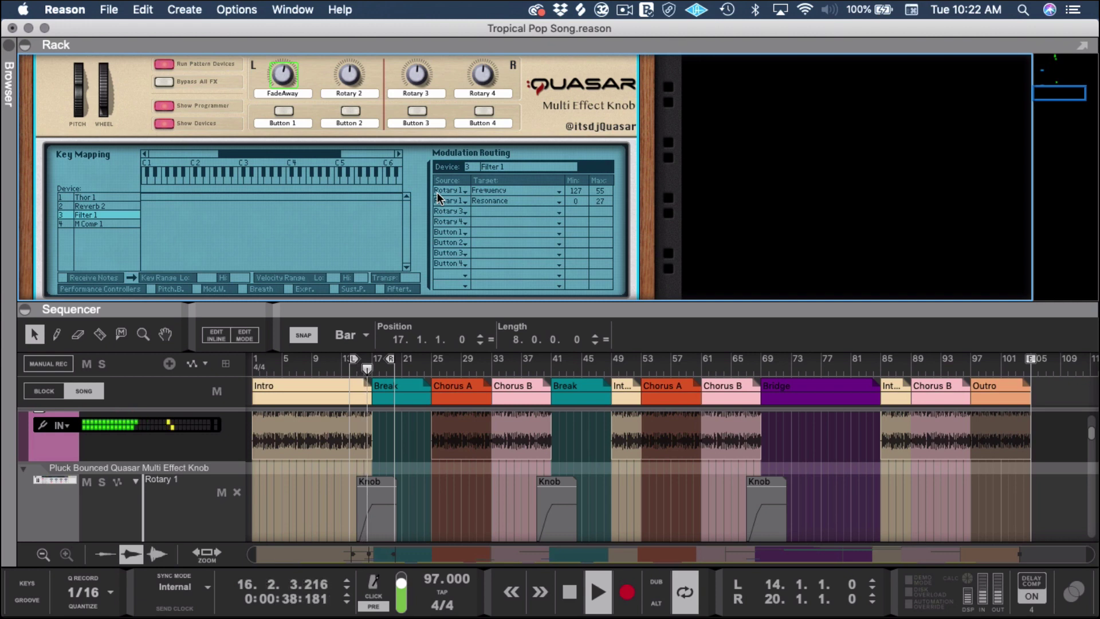
{"action": "key", "text": "space"}
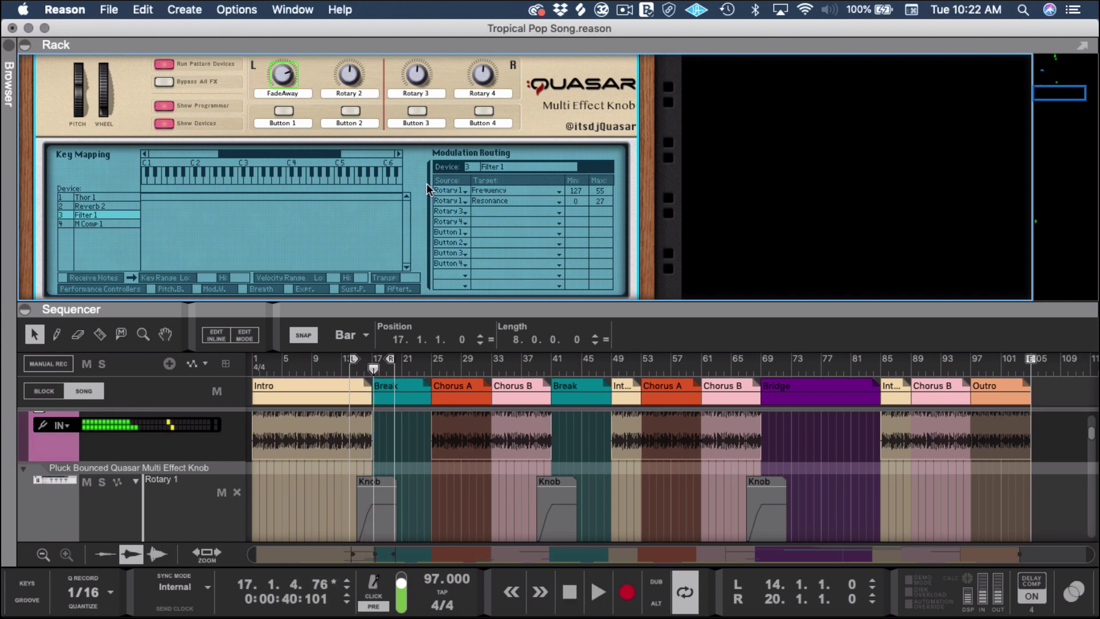
Toggle the bypass switches of the RV-7 reverb and ECF-42 filter, leaving the filter set to On
{"action": "scroll", "coordinate": [272, 184], "scroll_direction": "down", "scroll_amount": 10}
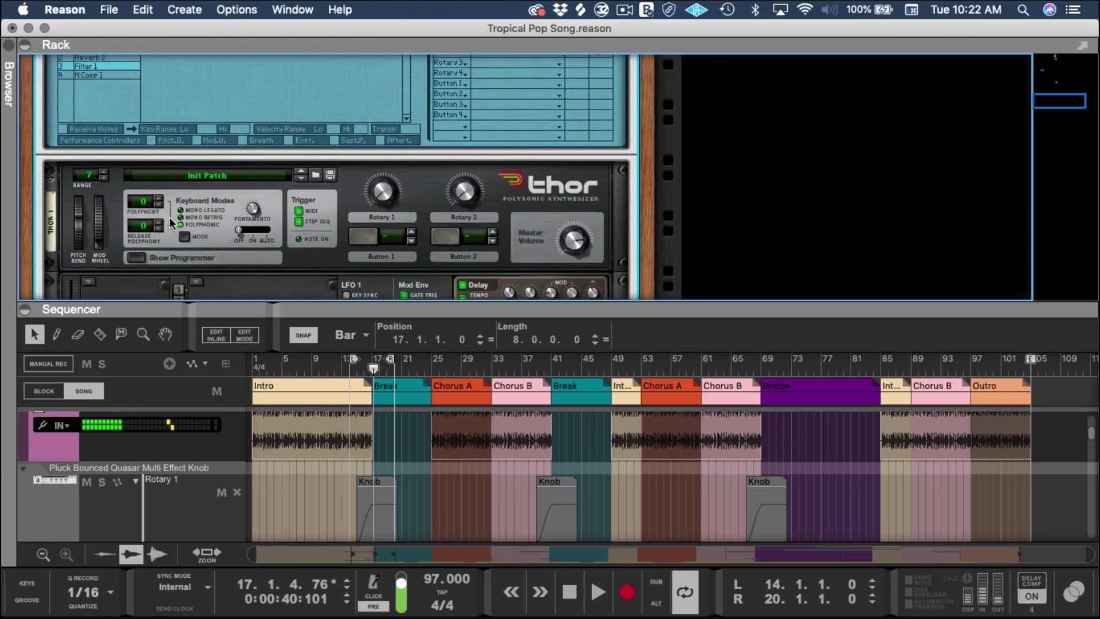
{"action": "scroll", "coordinate": [167, 218], "scroll_direction": "down", "scroll_amount": 10}
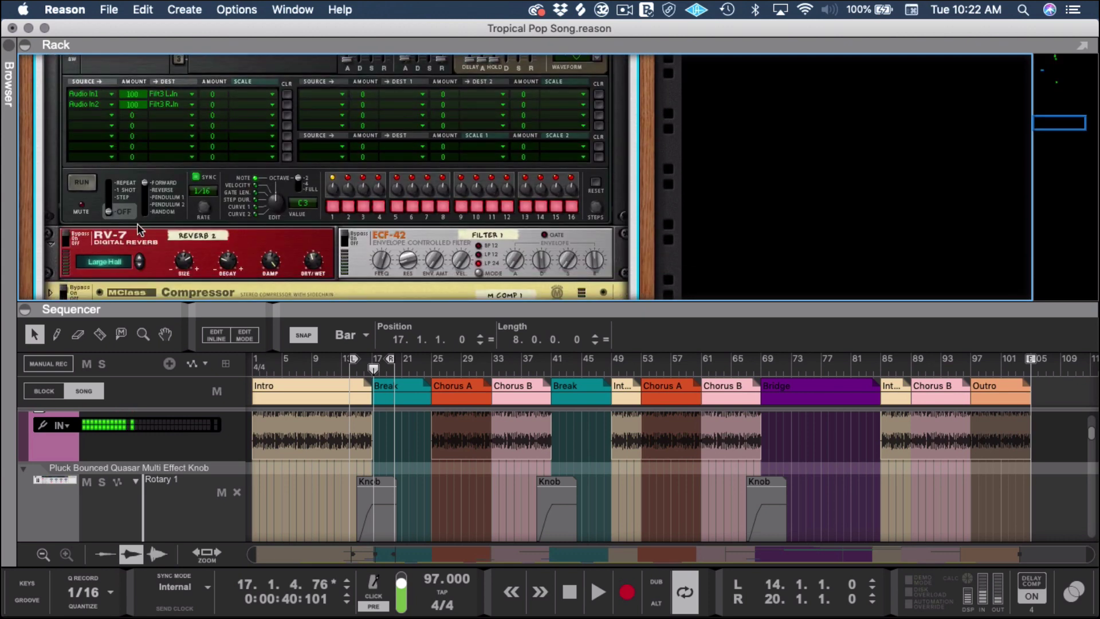
{"action": "left_click", "coordinate": [64, 247]}
{"action": "left_click", "coordinate": [64, 243]}
{"action": "left_click", "coordinate": [348, 239]}
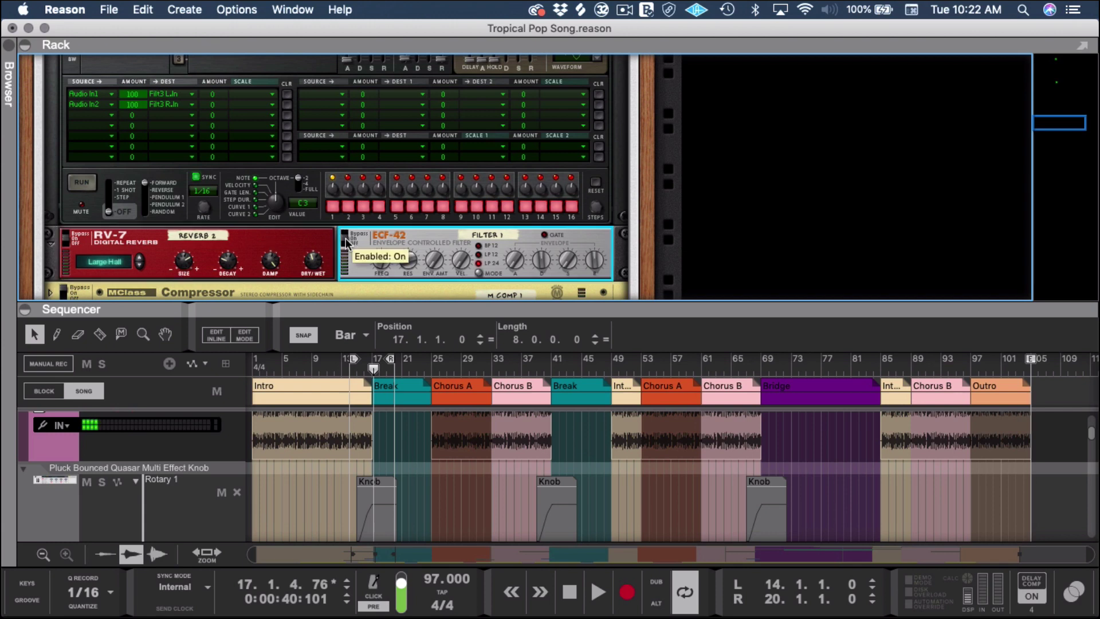
Resume playback and set the maximum of Filter 1's Frequency mapping to 81
{"action": "scroll", "coordinate": [244, 208], "scroll_direction": "up", "scroll_amount": 10}
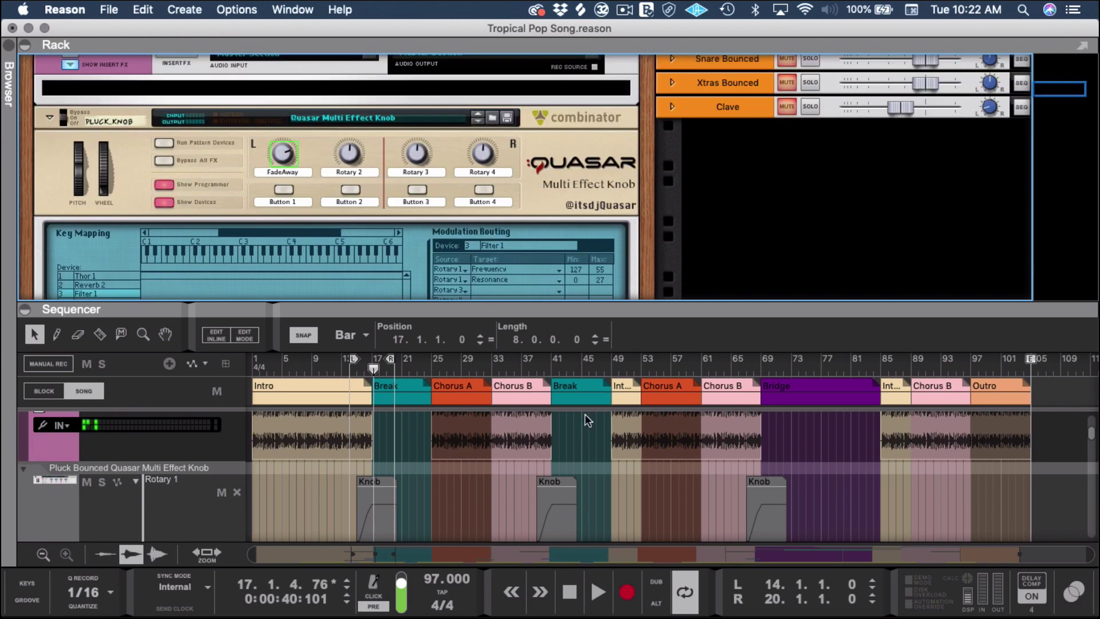
{"action": "key", "text": "space"}
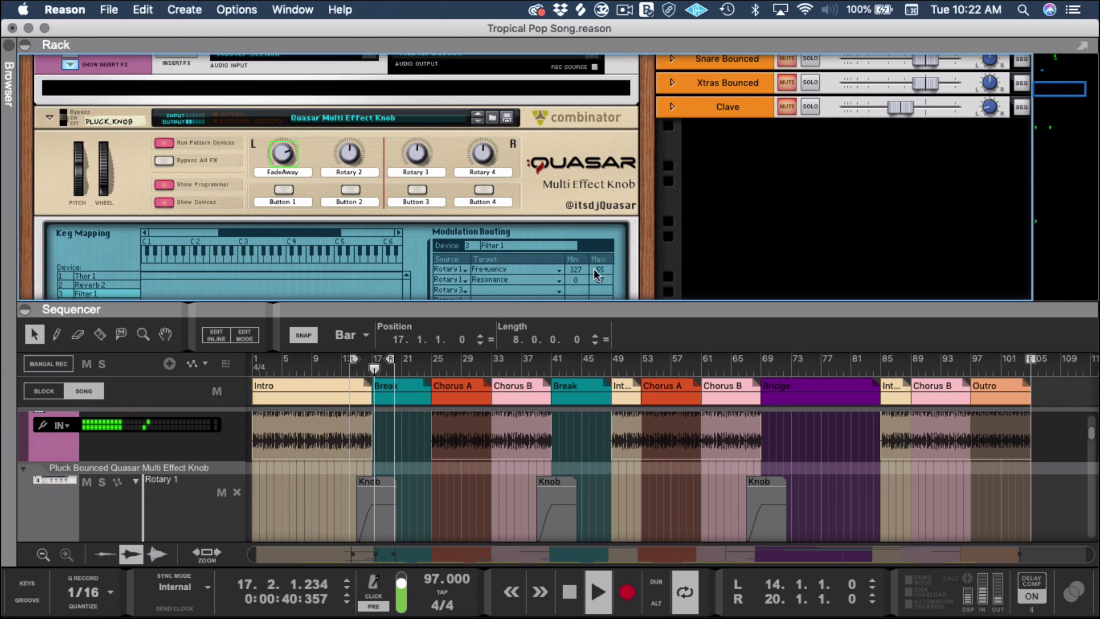
{"action": "left_click_drag", "start_coordinate": [600, 269], "coordinate": [606, 221]}
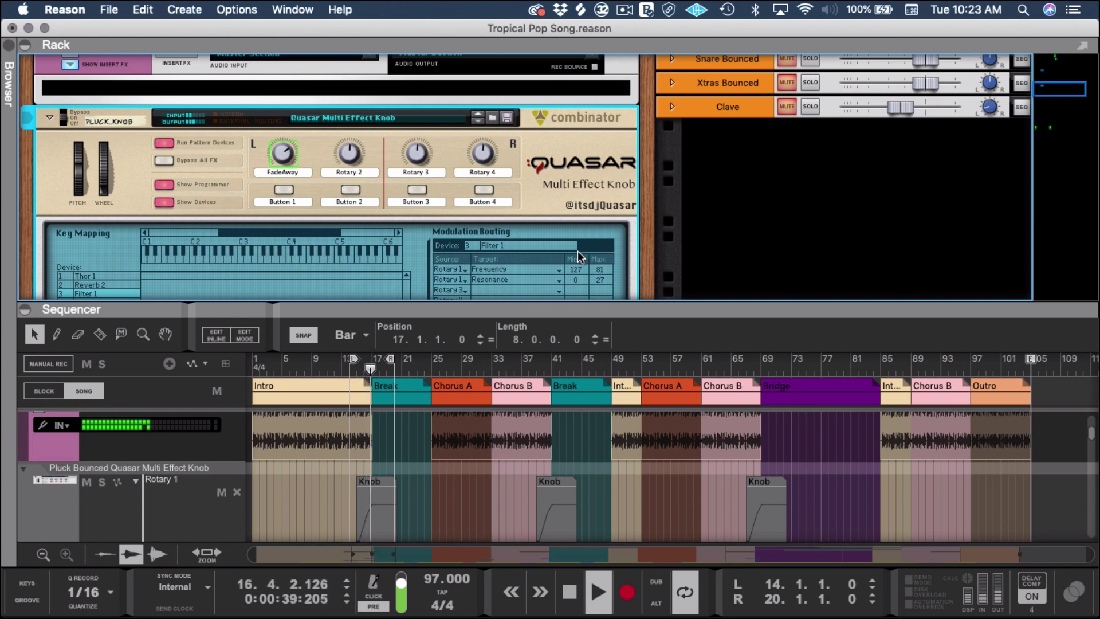
Examine Thor's panel and the ECF-42 filter's frequency knob while the automation plays
{"action": "scroll", "coordinate": [432, 205], "scroll_direction": "down", "scroll_amount": 5}
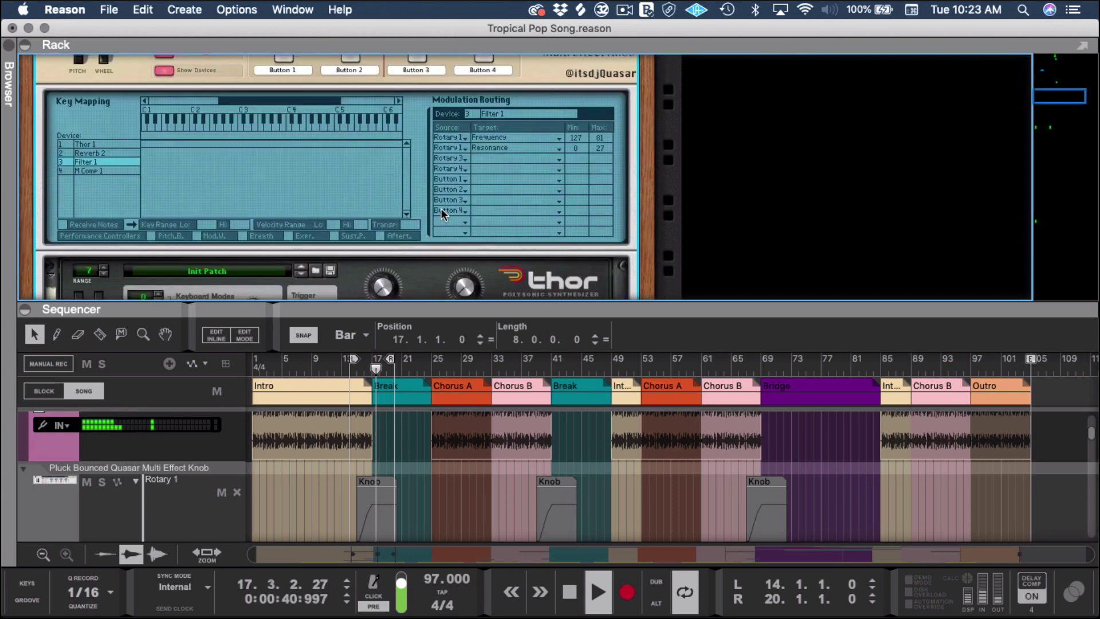
{"action": "scroll", "coordinate": [404, 226], "scroll_direction": "down", "scroll_amount": 5}
{"action": "scroll", "coordinate": [350, 241], "scroll_direction": "down", "scroll_amount": 10}
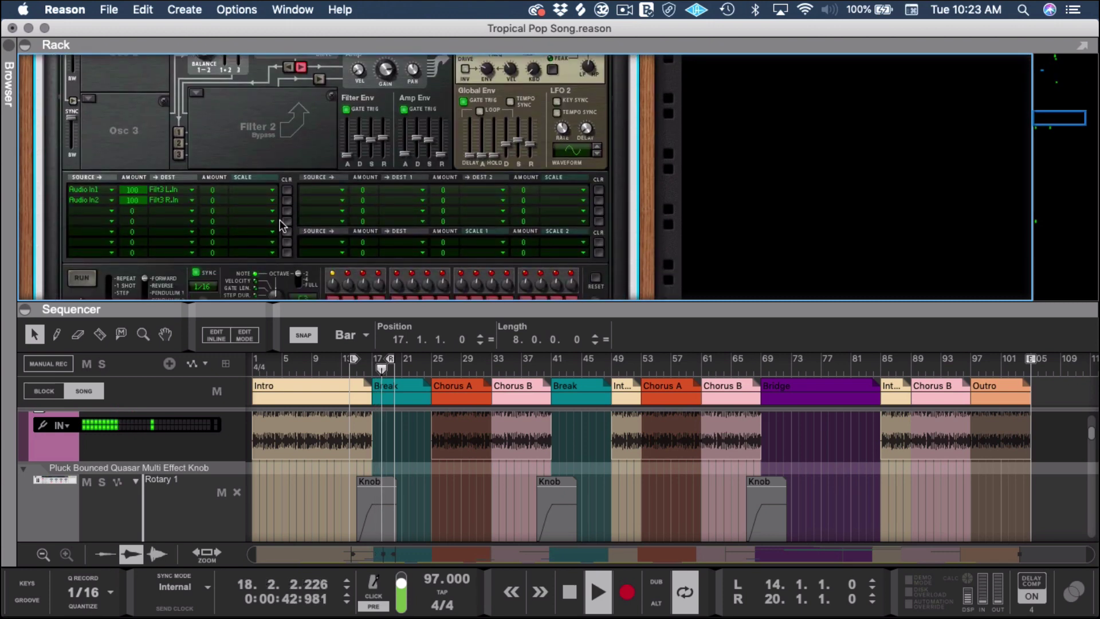
{"action": "scroll", "coordinate": [250, 210], "scroll_direction": "up", "scroll_amount": 2}
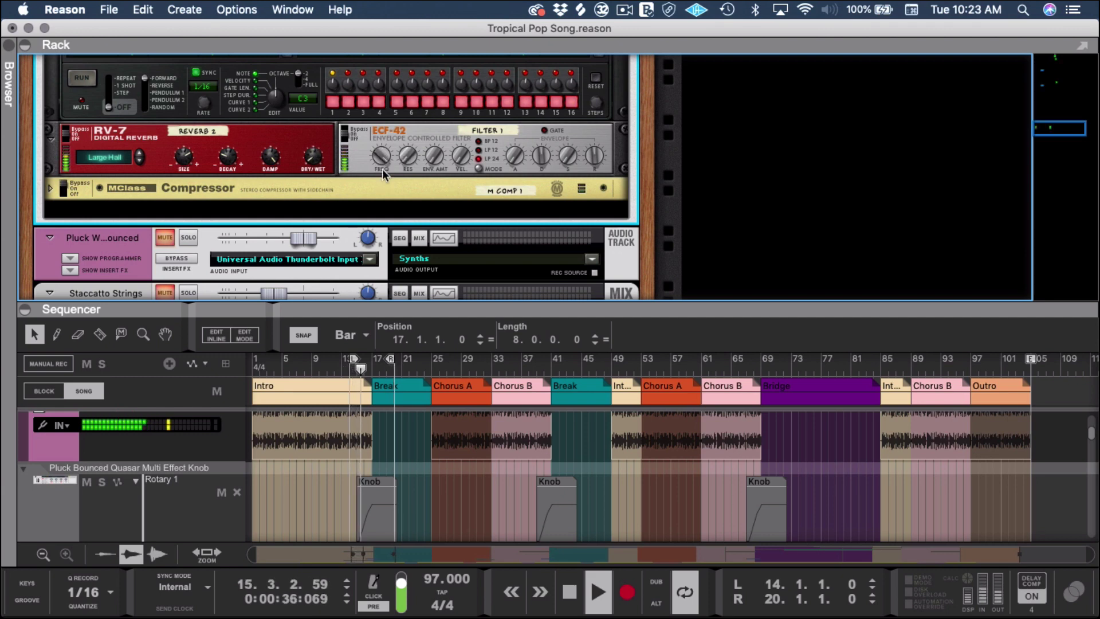
{"action": "left_click_drag", "start_coordinate": [386, 162], "coordinate": [384, 166]}
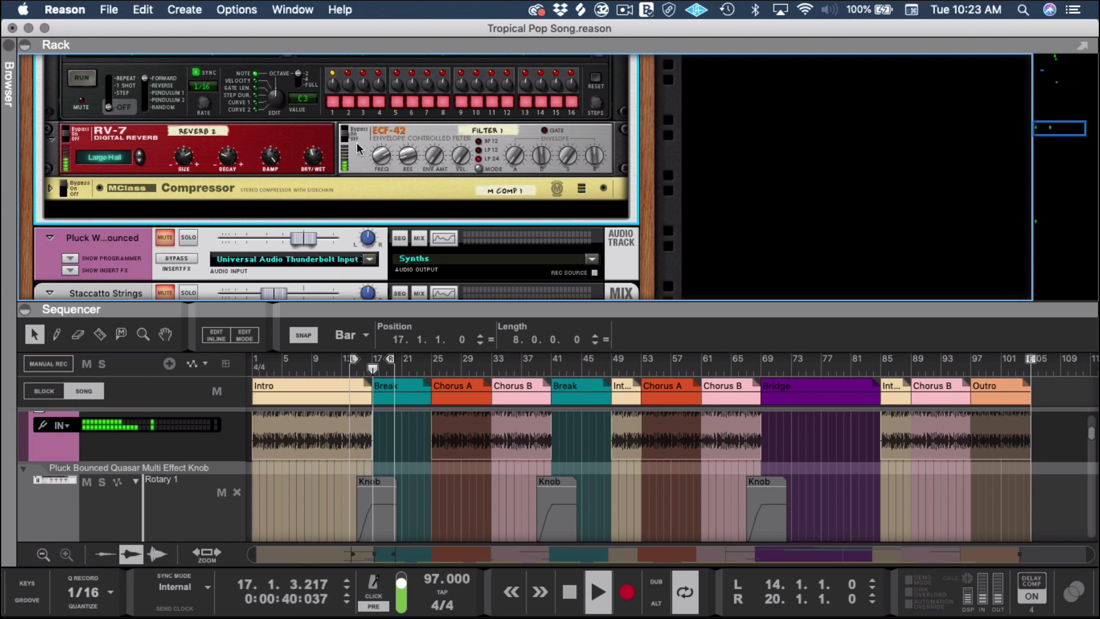
Review Thor's effects and State Variable Filter and the RV-7 reverb, and return to the Combinator's controls
{"action": "scroll", "coordinate": [421, 182], "scroll_direction": "down", "scroll_amount": 10}
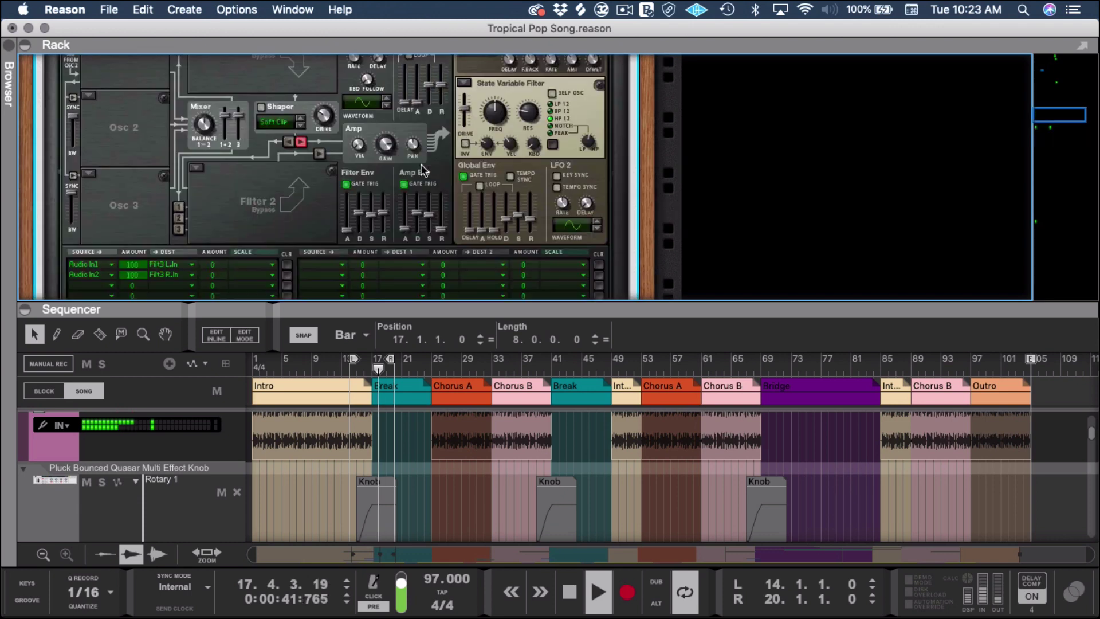
{"action": "scroll", "coordinate": [344, 189], "scroll_direction": "up", "scroll_amount": 10}
{"action": "scroll", "coordinate": [342, 207], "scroll_direction": "down", "scroll_amount": 5}
{"action": "scroll", "coordinate": [318, 183], "scroll_direction": "up", "scroll_amount": 6}
{"action": "left_click", "coordinate": [201, 112]}
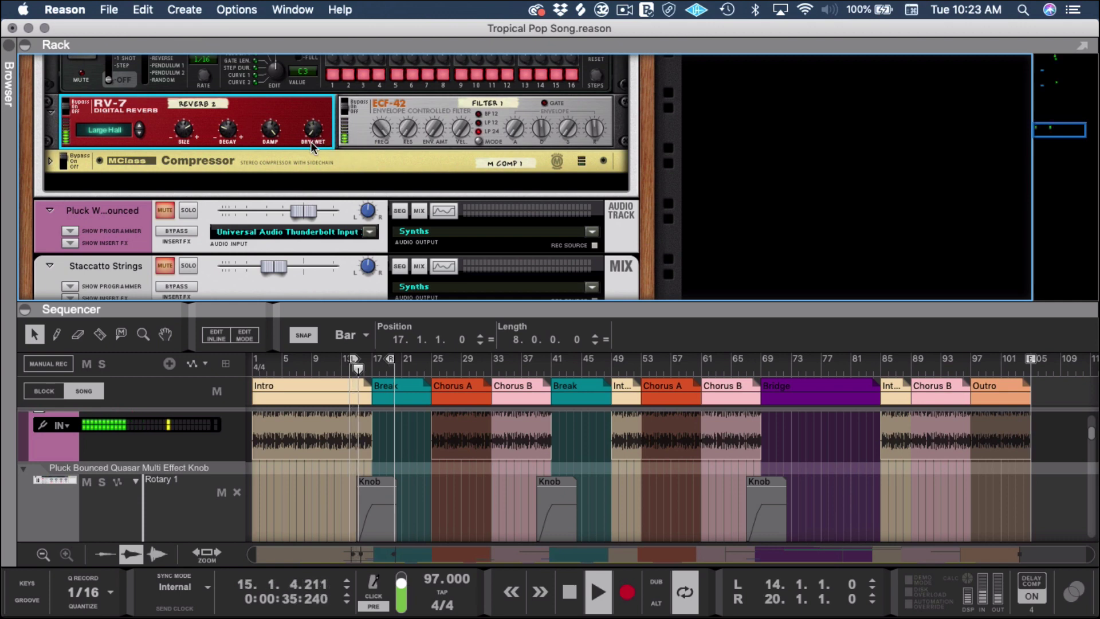
{"action": "scroll", "coordinate": [408, 176], "scroll_direction": "down", "scroll_amount": 5}
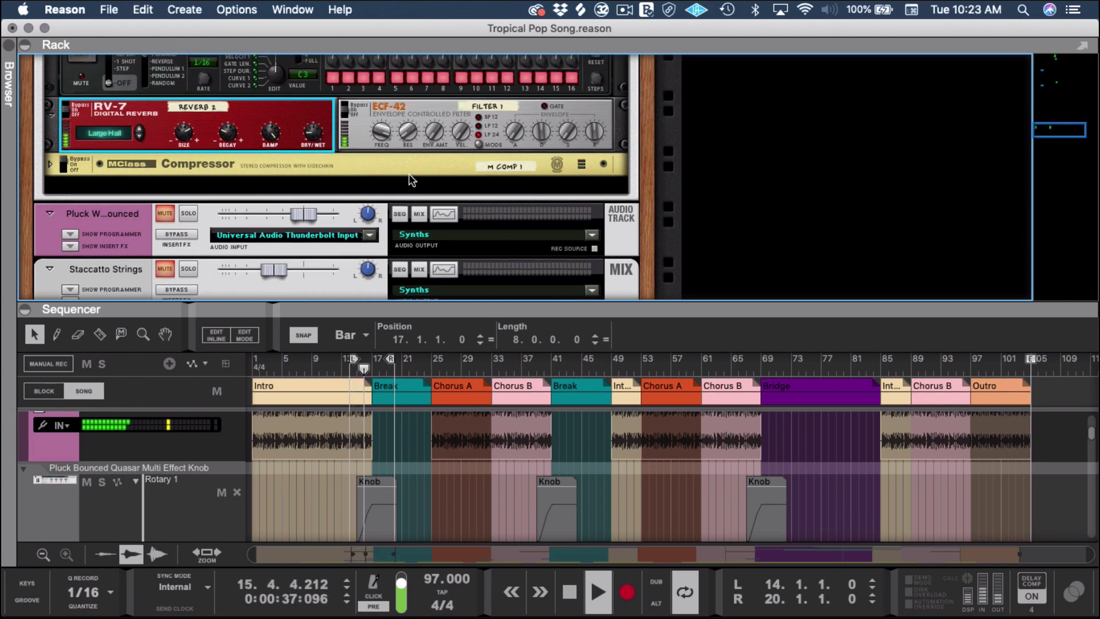
{"action": "scroll", "coordinate": [408, 177], "scroll_direction": "up", "scroll_amount": 3}
{"action": "scroll", "coordinate": [397, 181], "scroll_direction": "up", "scroll_amount": 2}
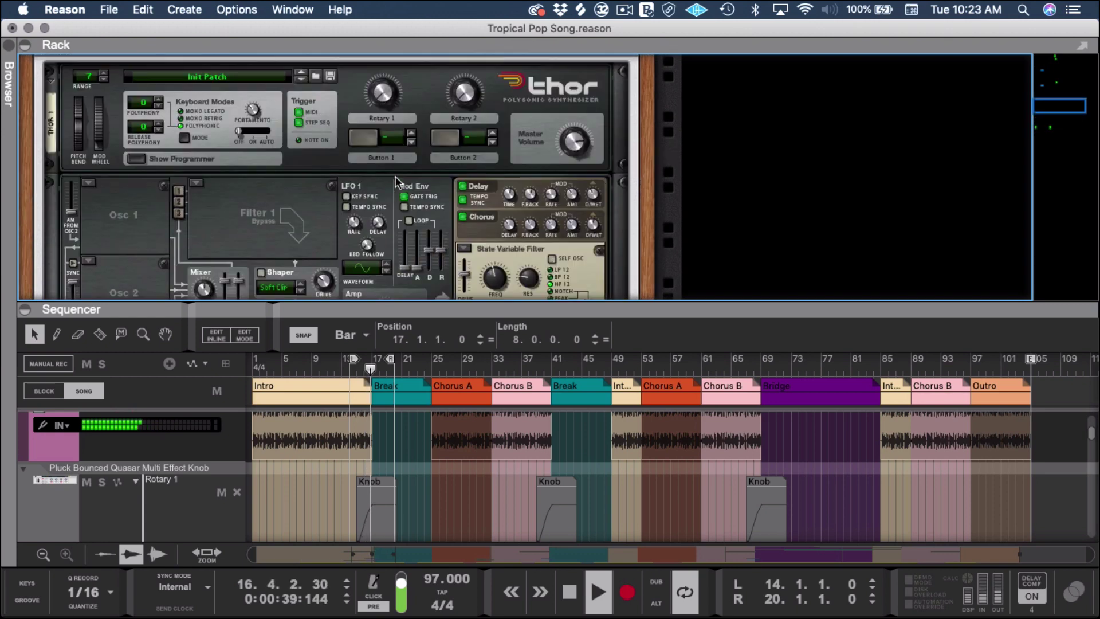
{"action": "scroll", "coordinate": [397, 181], "scroll_direction": "up", "scroll_amount": 5}
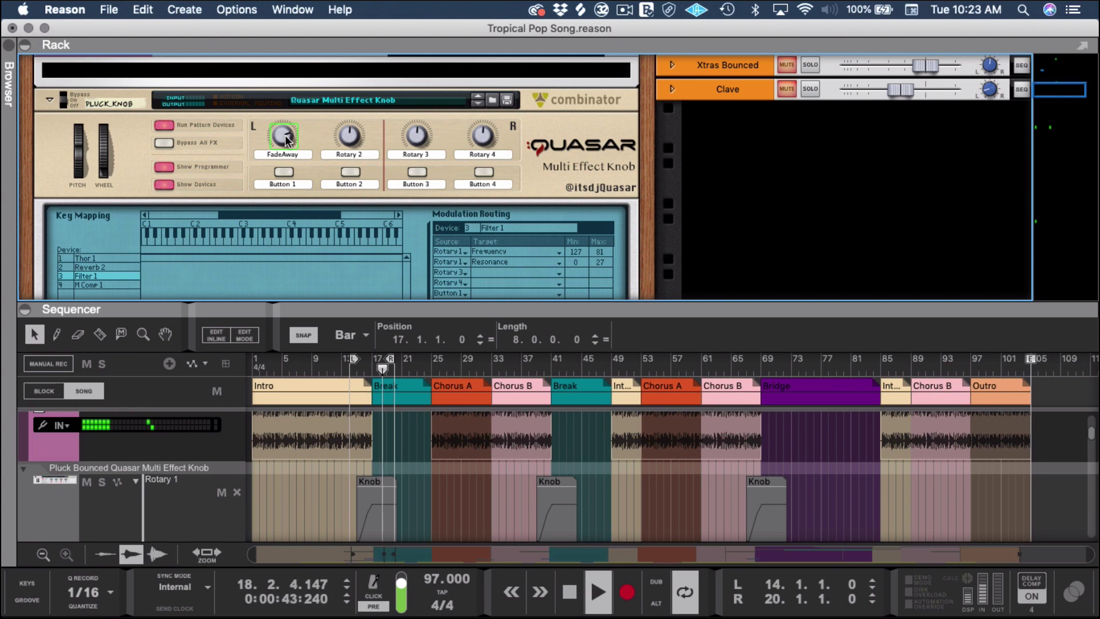
Watch the FadeAway knob follow its automation, and stop playback with the solo on Pluck Bounced cleared
{"action": "mouse_move", "coordinate": [287, 141]}
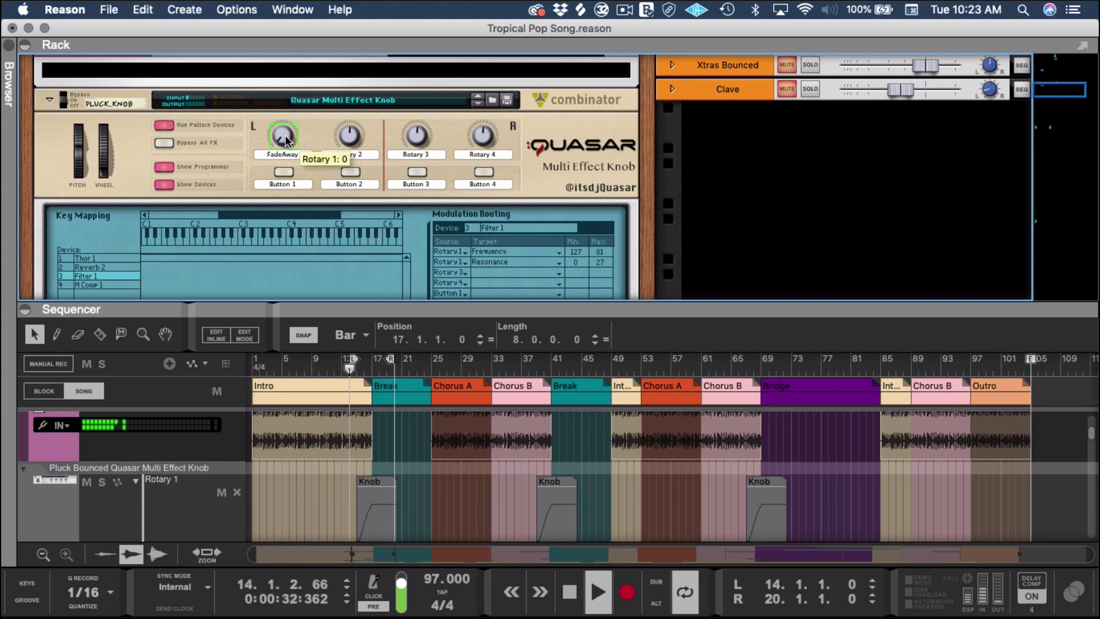
{"action": "left_click", "coordinate": [283, 138]}
{"action": "key", "text": "space"}
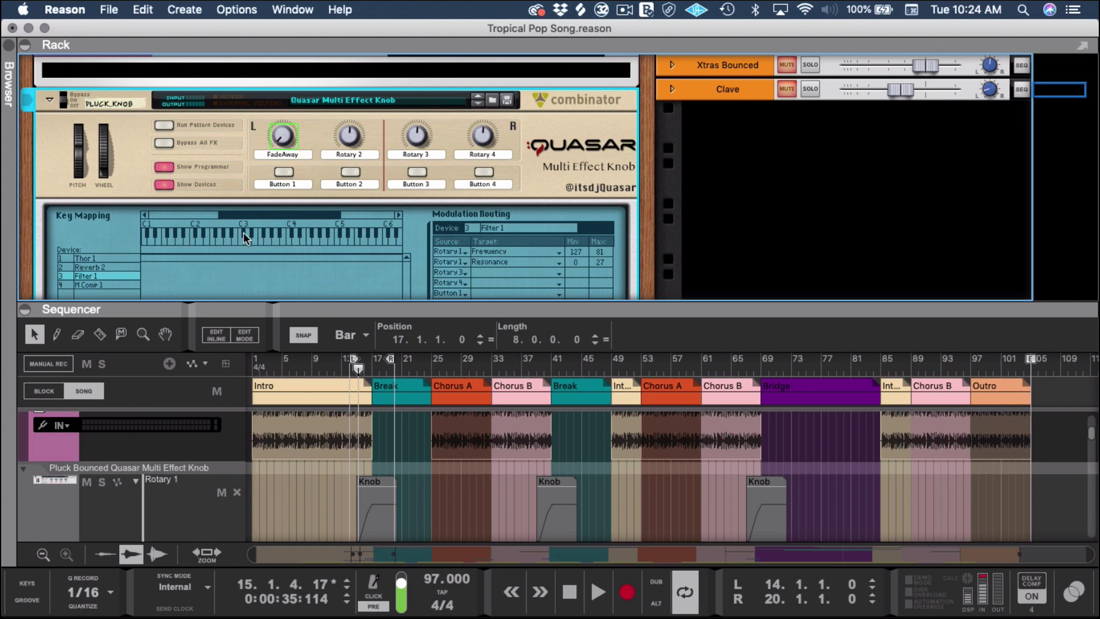
{"action": "scroll", "coordinate": [245, 232], "scroll_direction": "up", "scroll_amount": 3}
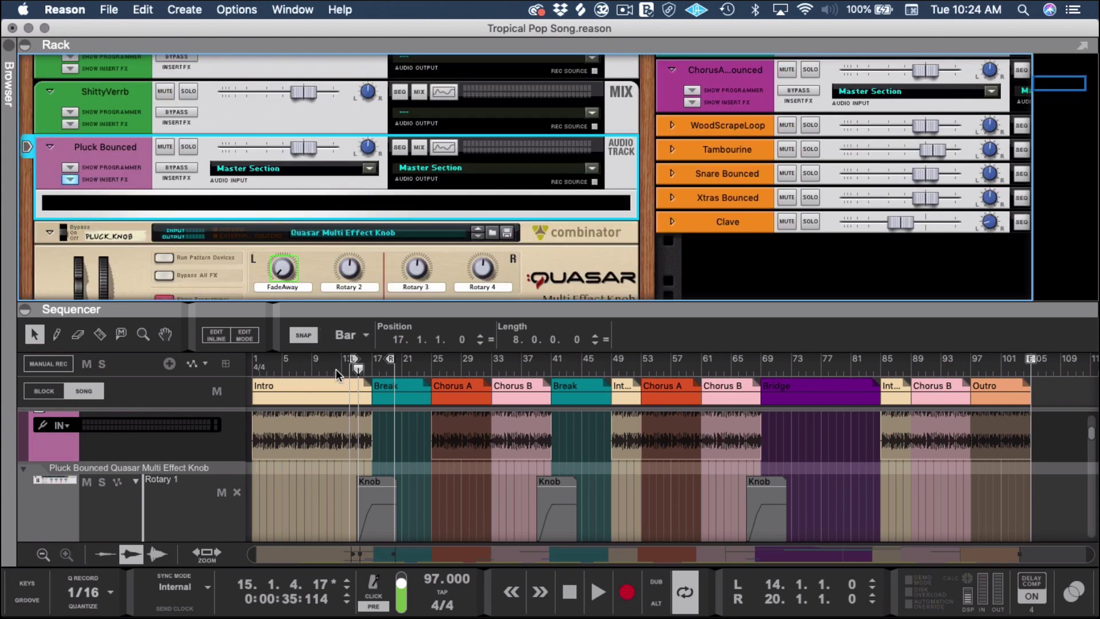
Play the full mix from shortly before bar 14 into the Break to hear the FadeAway automation
{"action": "left_click", "coordinate": [336, 369]}
{"action": "key", "text": "space"}
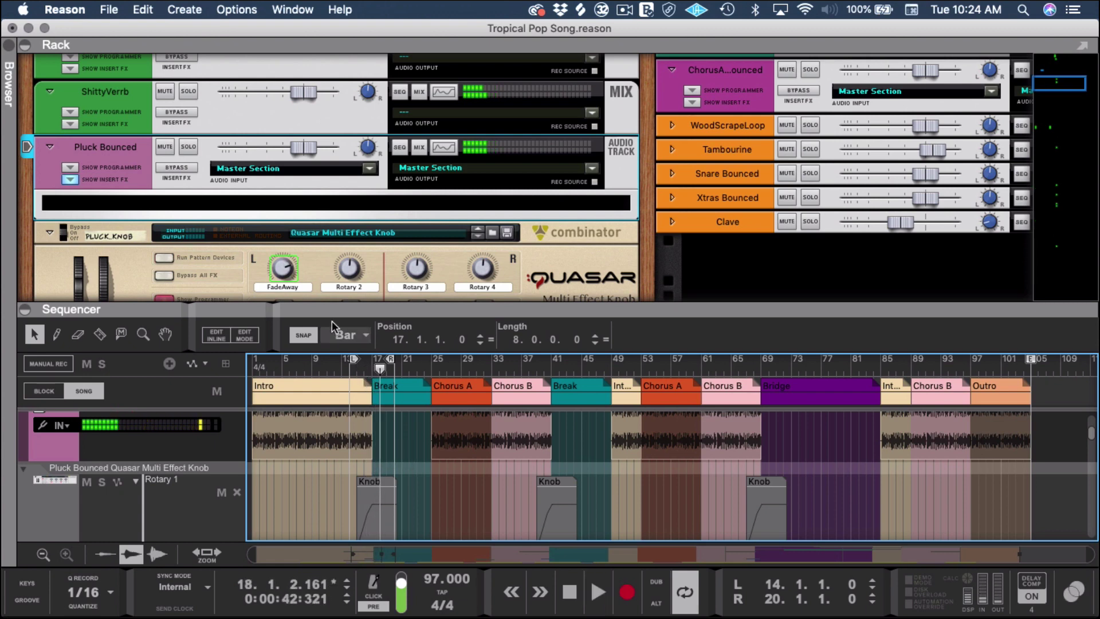
Delete the Quasar Multi Effect Knob Combinator from below Pluck Bounced in the rack
{"action": "left_click_drag", "start_coordinate": [309, 305], "coordinate": [321, 553]}
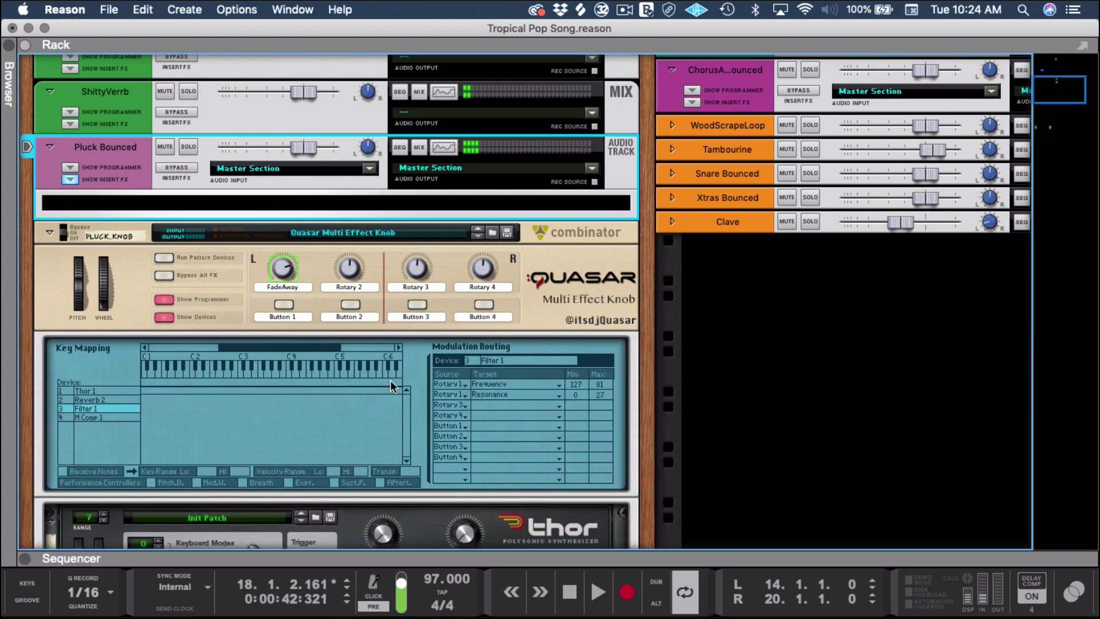
{"action": "left_click", "coordinate": [544, 246]}
{"action": "key", "text": "super+s"}
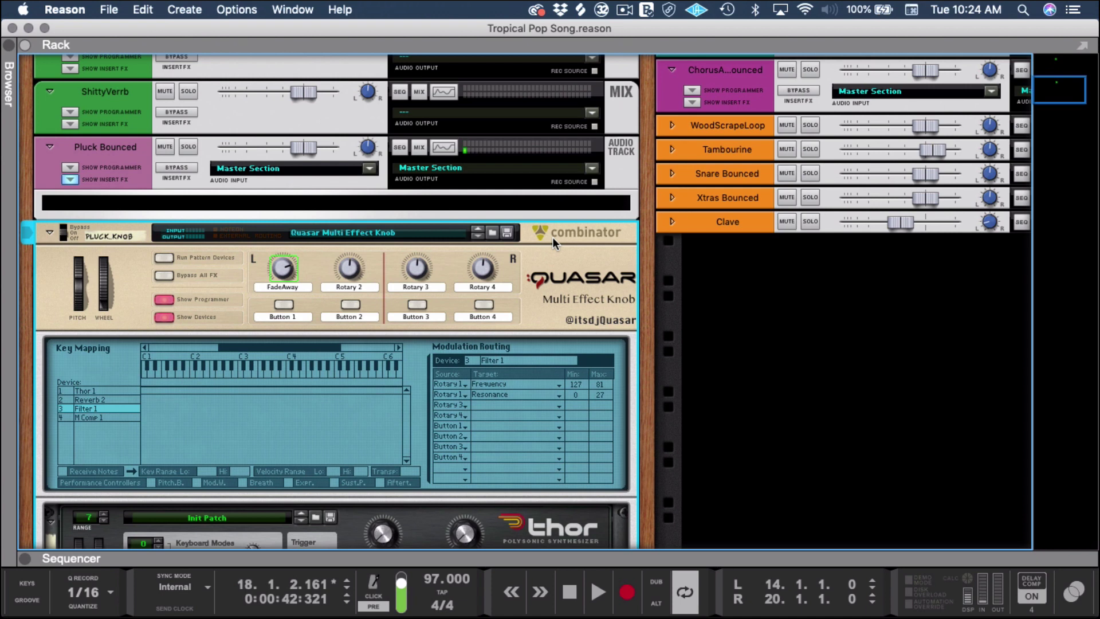
{"action": "key", "text": "Delete"}
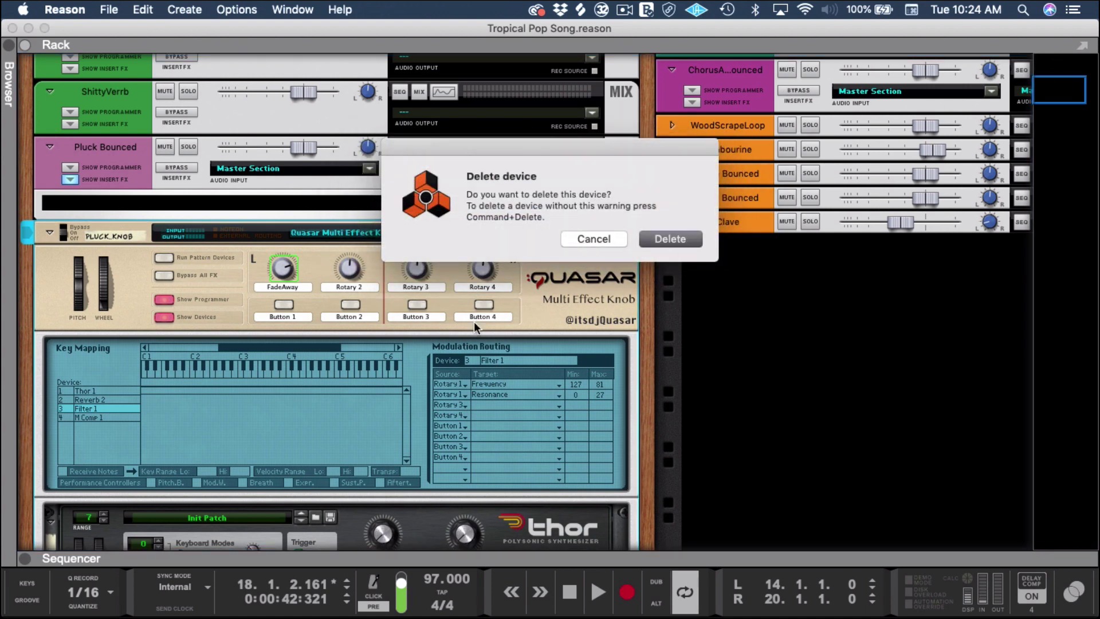
{"action": "key", "text": "Escape"}
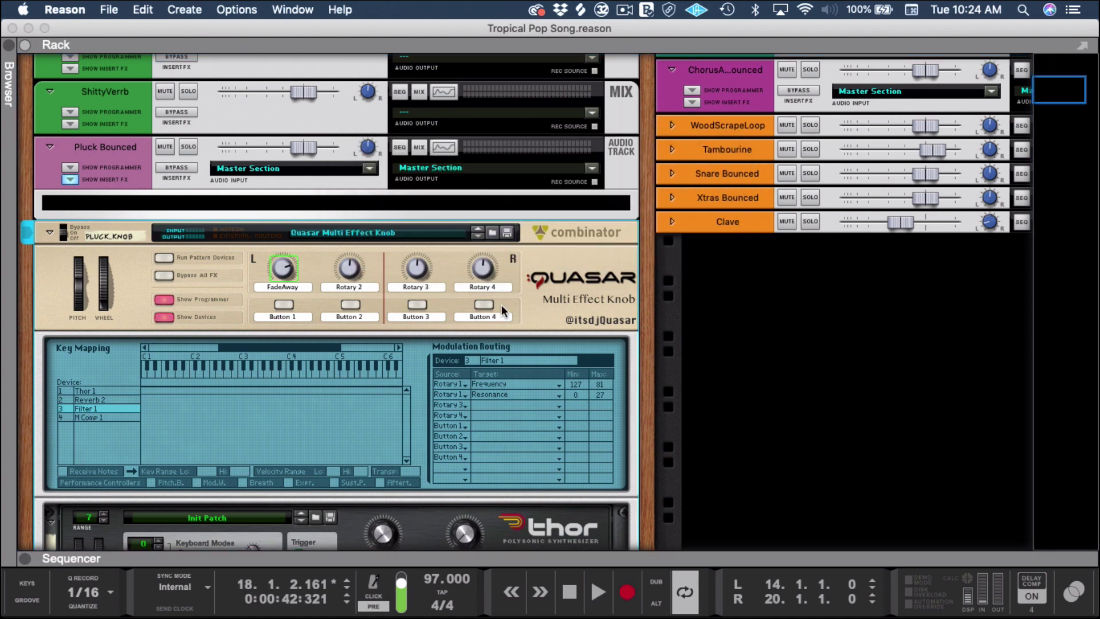
{"action": "left_click", "coordinate": [243, 210]}
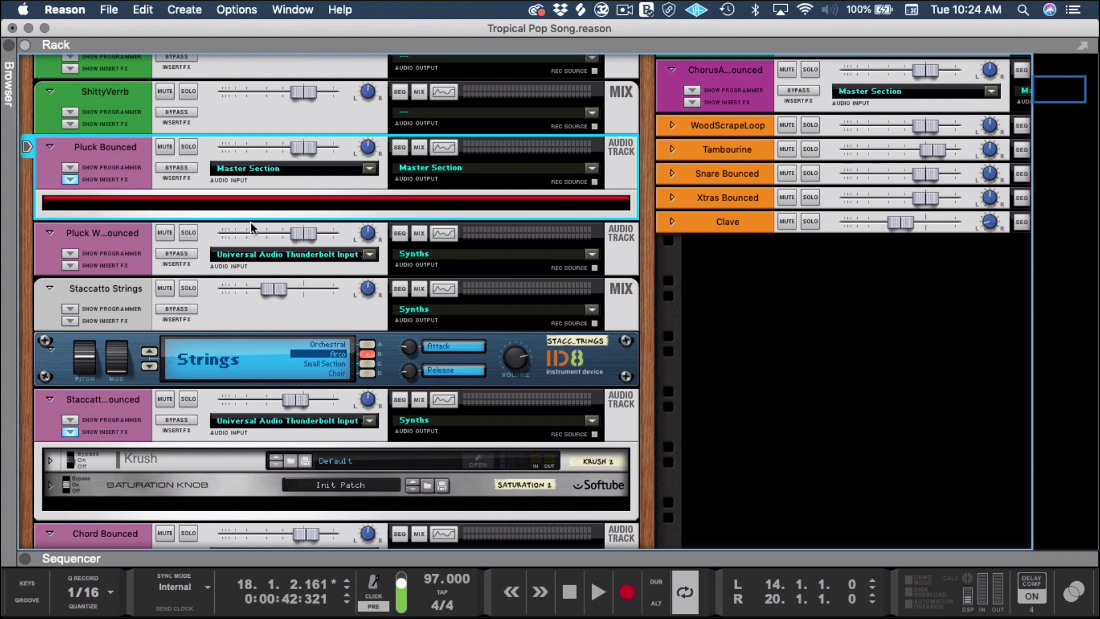
Locate the Pluck Bounced track and solo its channel in the rack
{"action": "key", "text": "F7"}
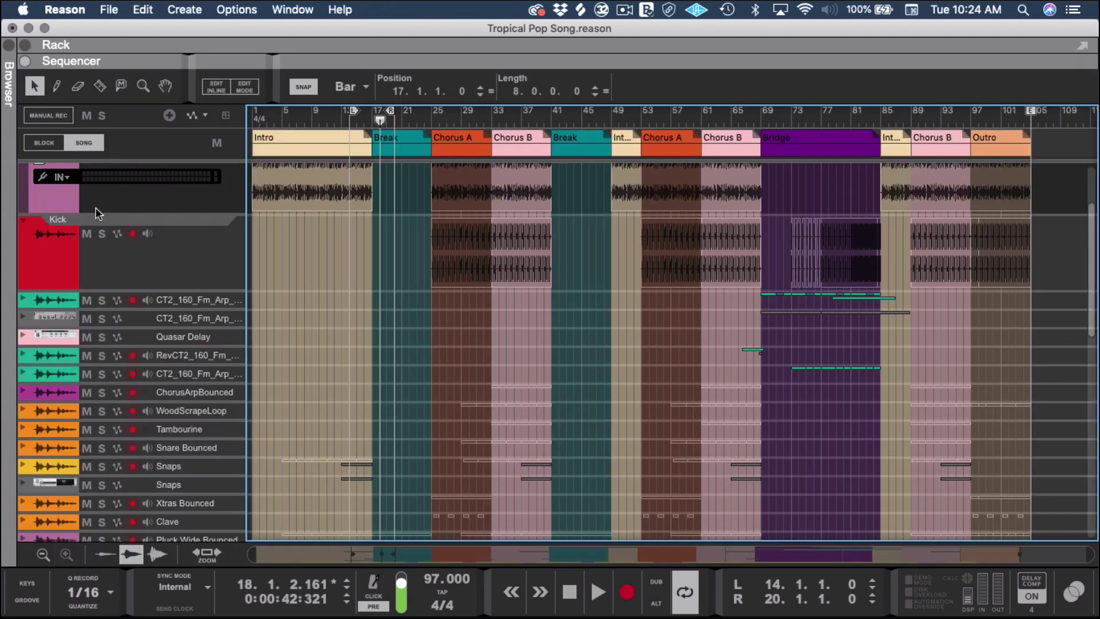
{"action": "left_click", "coordinate": [71, 210]}
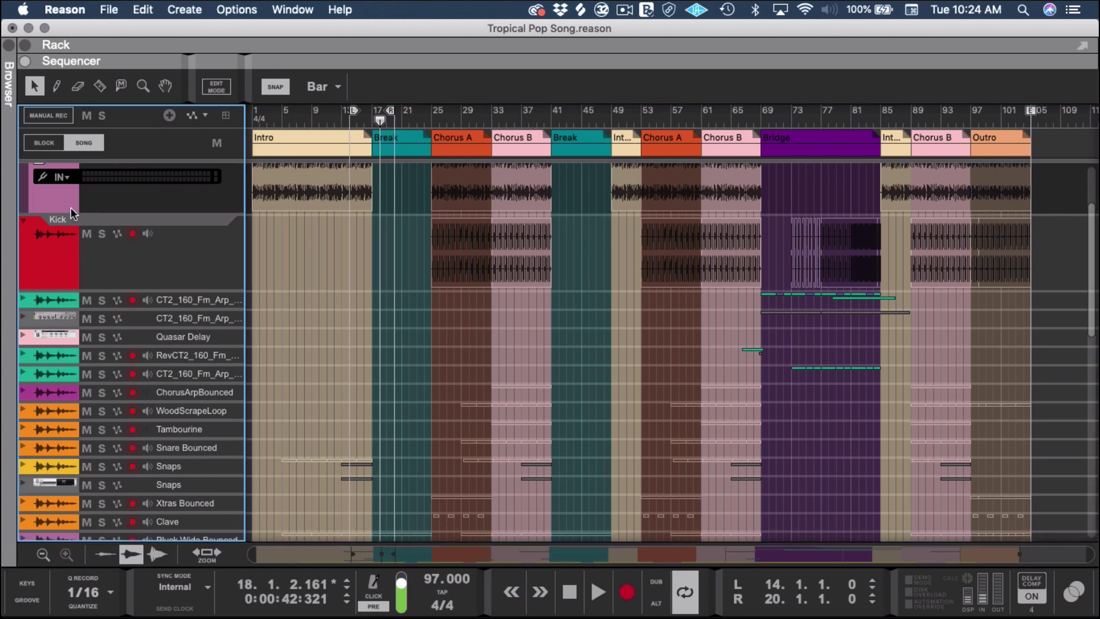
{"action": "key", "text": "F6"}
{"action": "left_click", "coordinate": [193, 143]}
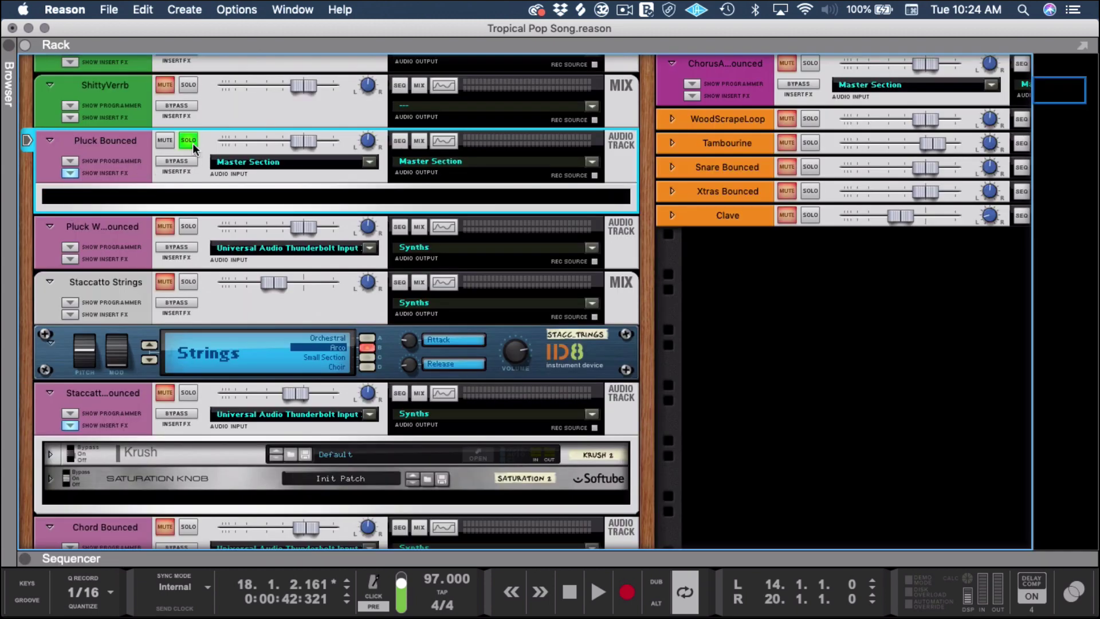
Play the soloed Pluck Bounced from around bar 14 and stop at the start of the Break
{"action": "key", "text": "F7"}
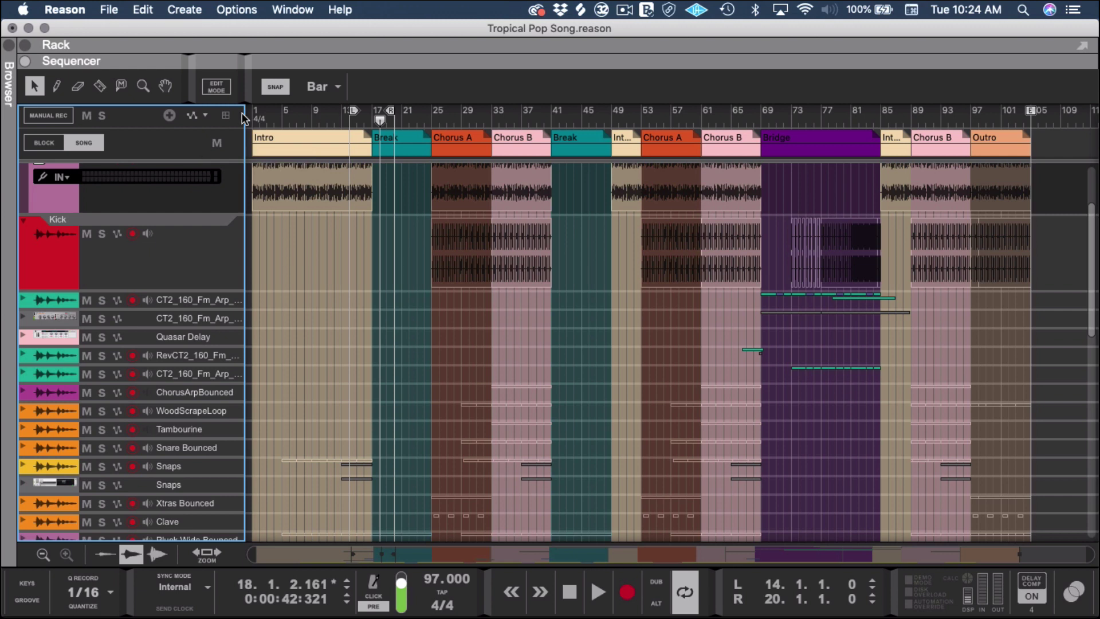
{"action": "key", "text": "space"}
{"action": "left_click", "coordinate": [351, 120]}
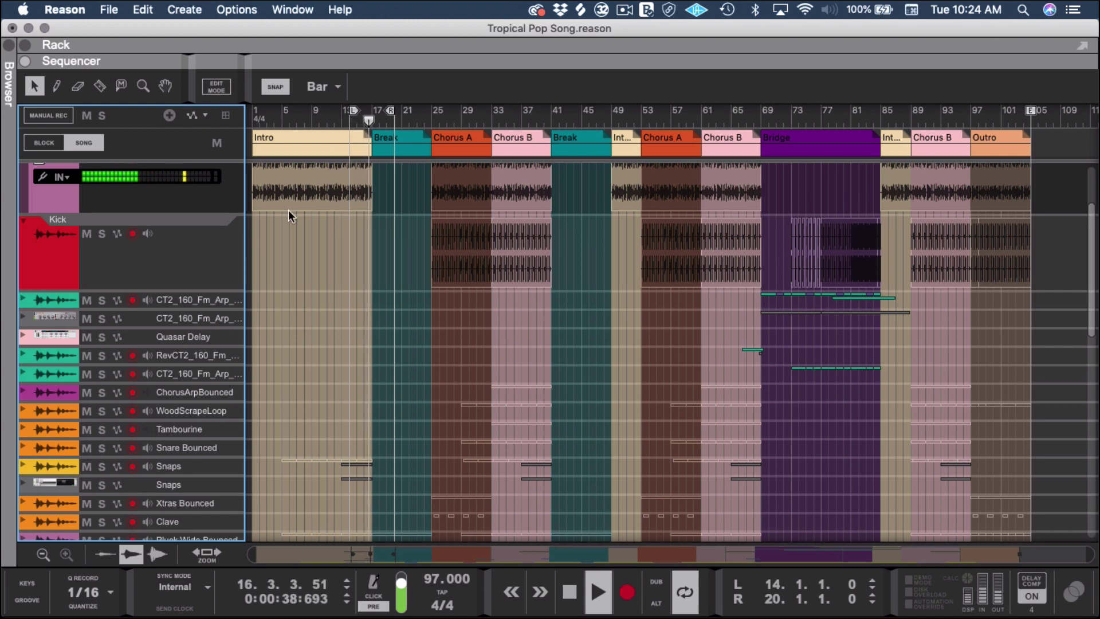
{"action": "key", "text": "space"}
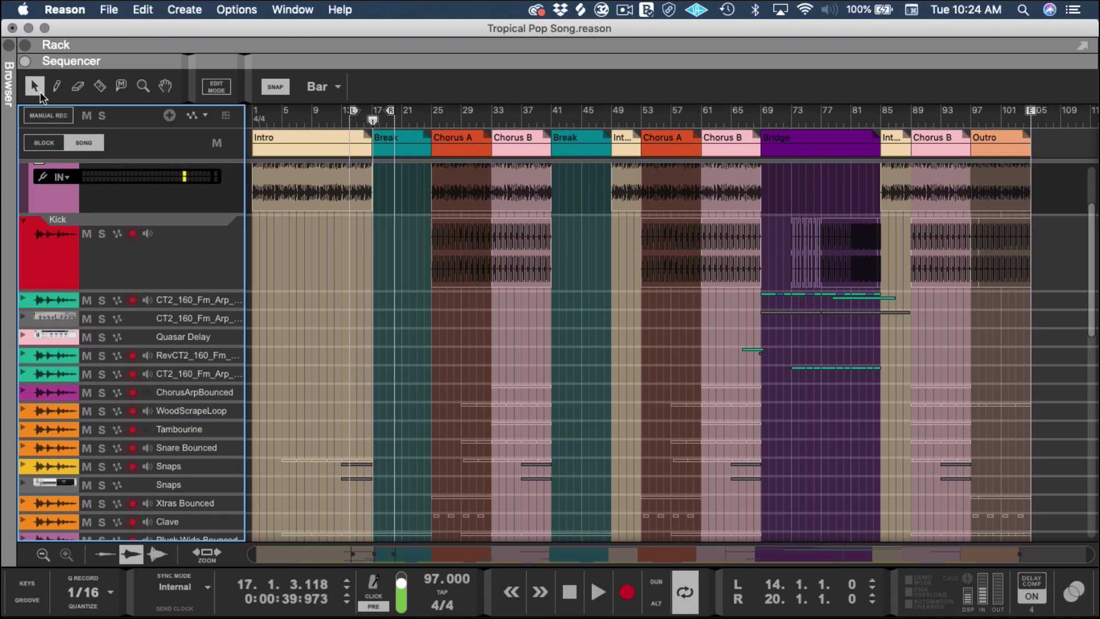
Try to add Quasar Multi Effect Knob.cmb from the Quasar Utilities folder to the Pluck Bounced track and check the loaded devices
{"action": "left_click", "coordinate": [9, 58]}
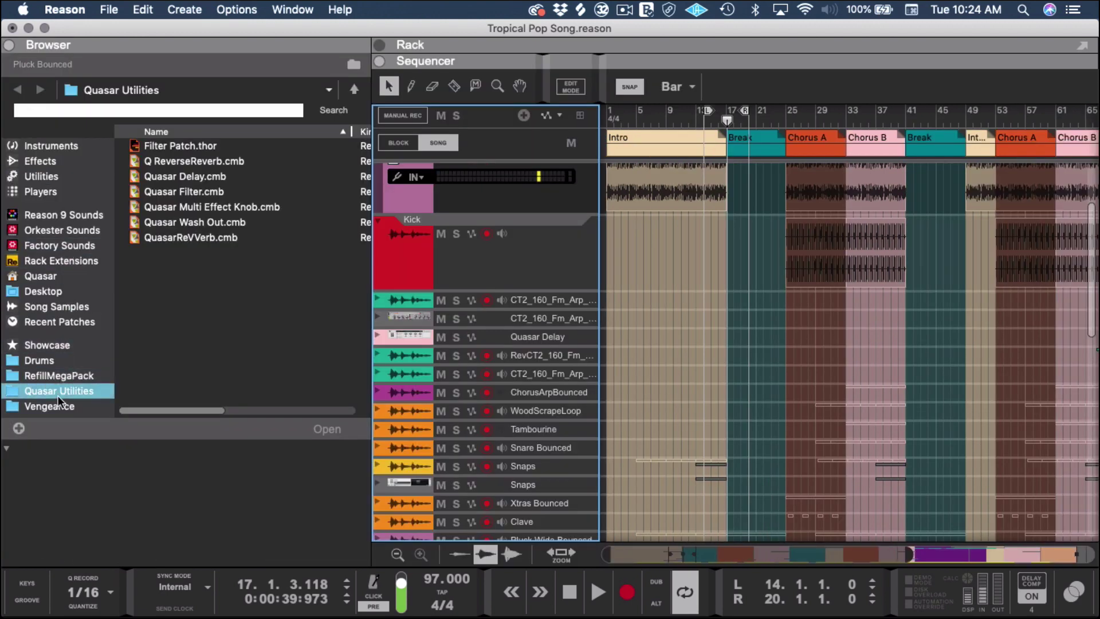
{"action": "left_click_drag", "start_coordinate": [150, 206], "coordinate": [473, 260]}
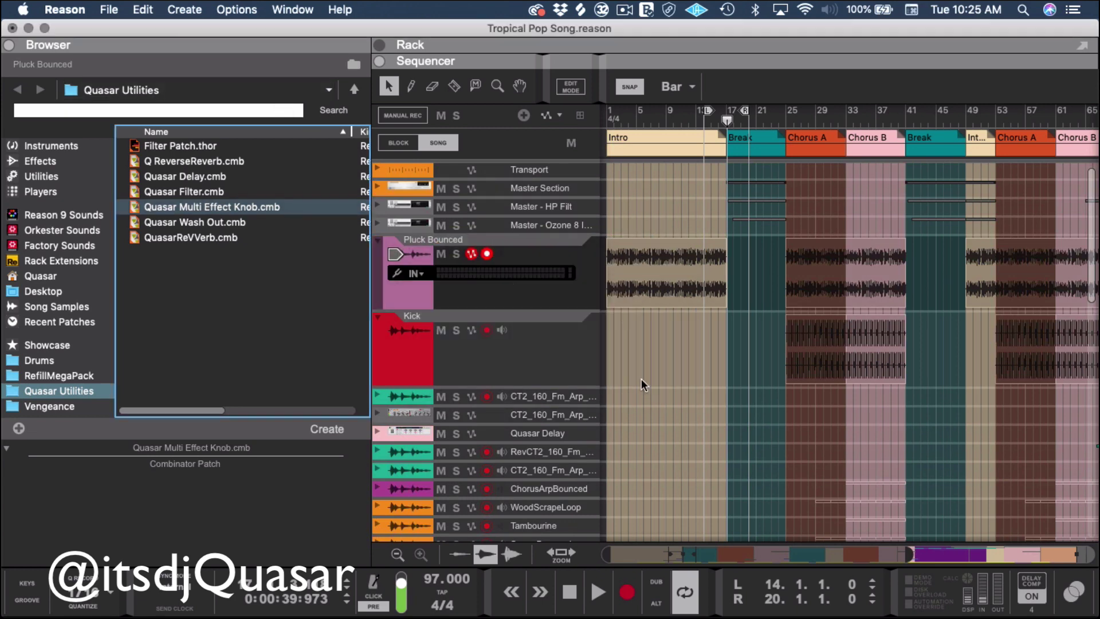
{"action": "left_click", "coordinate": [378, 44]}
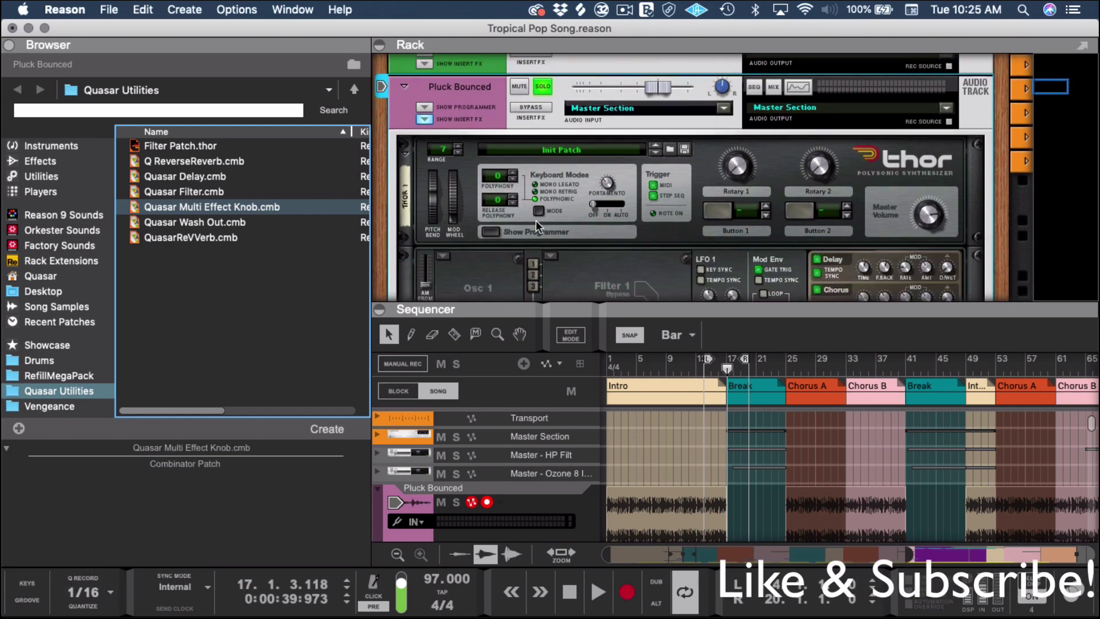
{"action": "scroll", "coordinate": [535, 220], "scroll_direction": "down", "scroll_amount": 3}
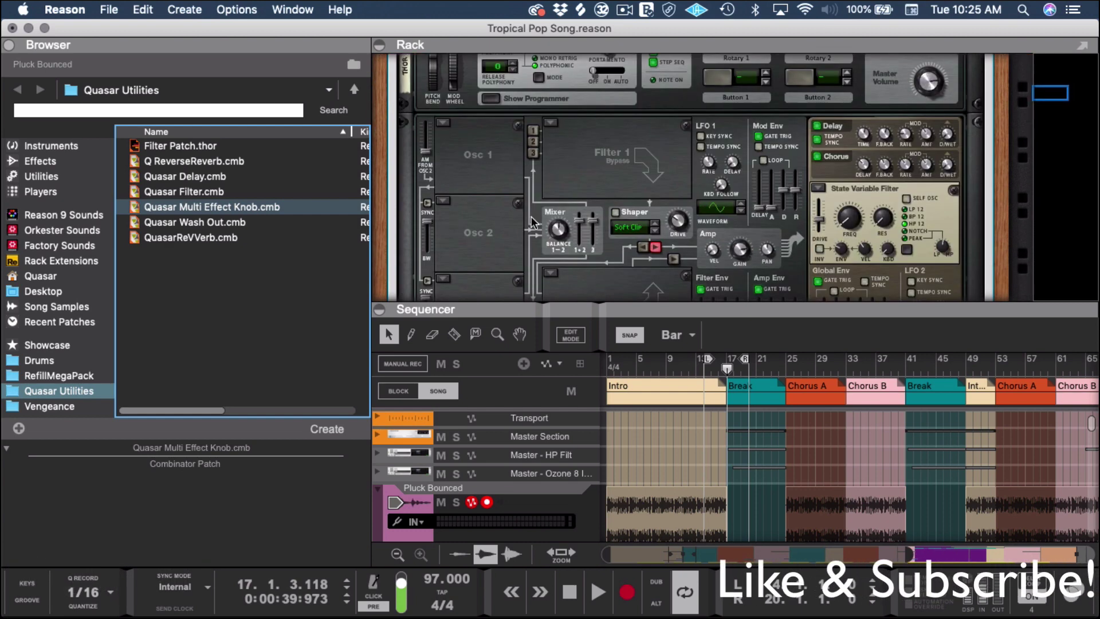
Add Quasar Multi Effect Knob.cmb from Quasar Utilities to the rack as a separate Combinator below Pluck Bounced
{"action": "scroll", "coordinate": [517, 234], "scroll_direction": "up", "scroll_amount": 3}
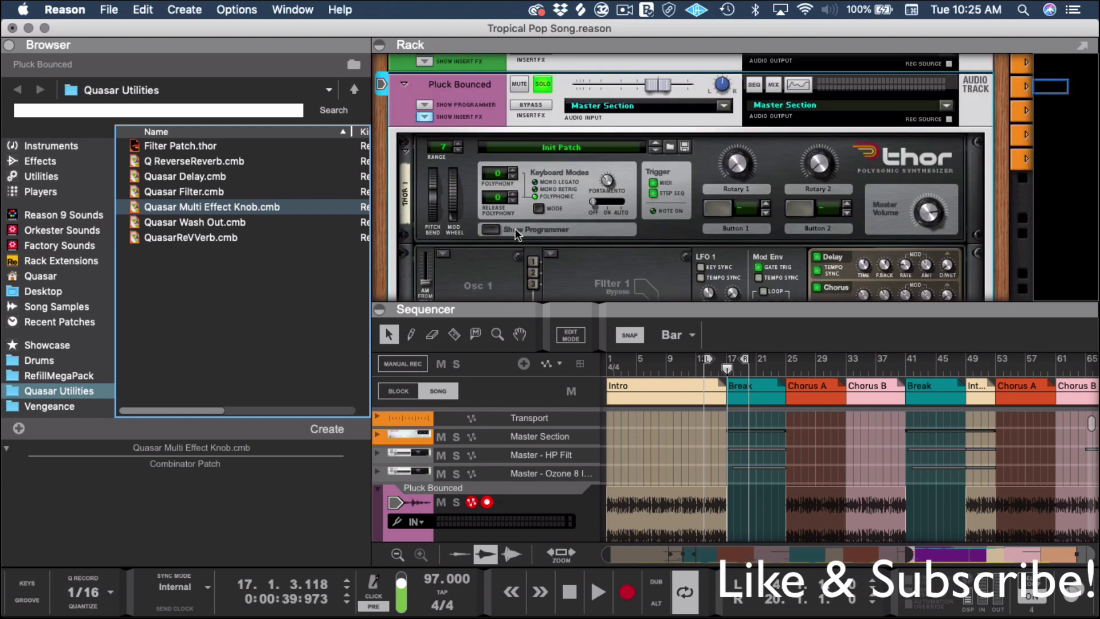
{"action": "left_click", "coordinate": [156, 202]}
{"action": "left_click_drag", "start_coordinate": [142, 202], "coordinate": [458, 194]}
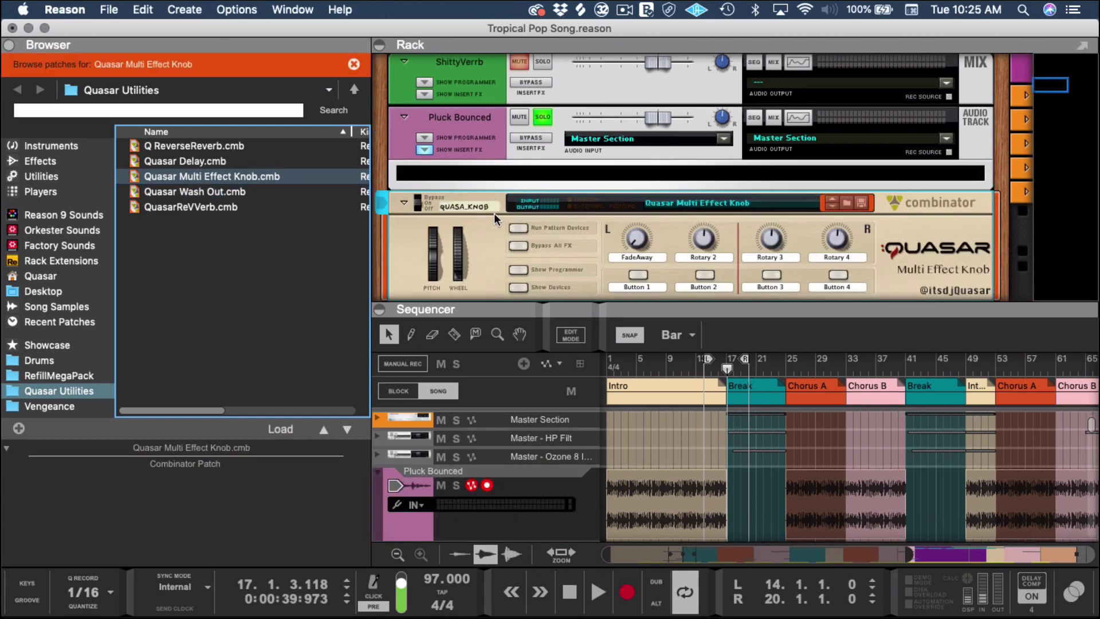
On the rack's rear, cable Pluck Bounced's Insert FX to-device and from-device jacks to the Combinator's inputs and outputs in stereo
{"action": "key", "text": "Tab"}
{"action": "scroll", "coordinate": [502, 236], "scroll_direction": "up", "scroll_amount": 2}
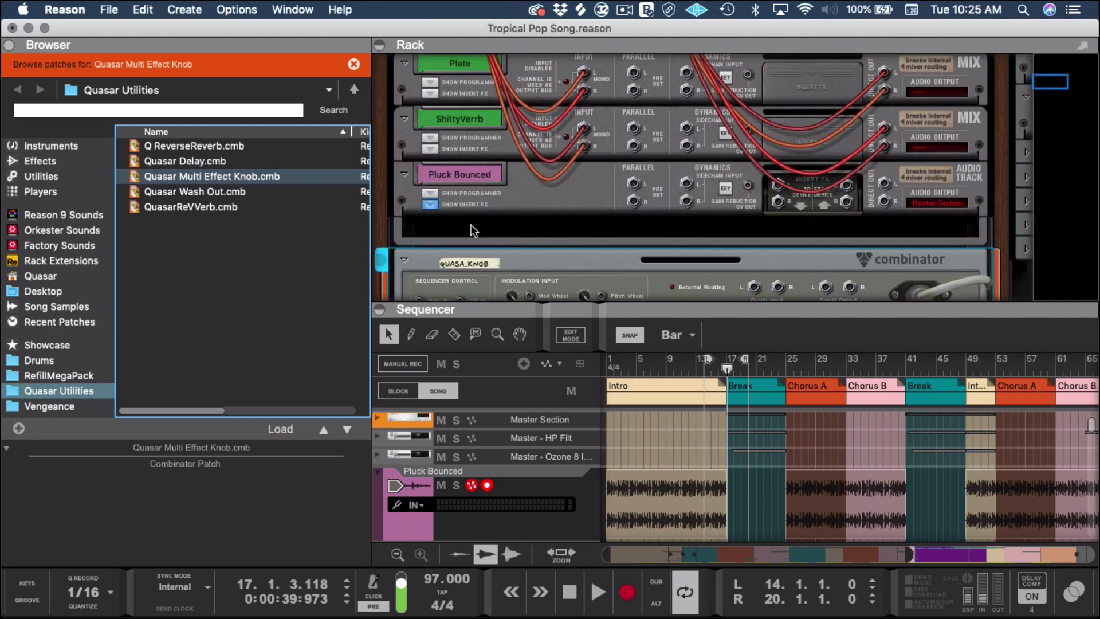
{"action": "left_click", "coordinate": [13, 44]}
{"action": "scroll", "coordinate": [449, 153], "scroll_direction": "down", "scroll_amount": 1}
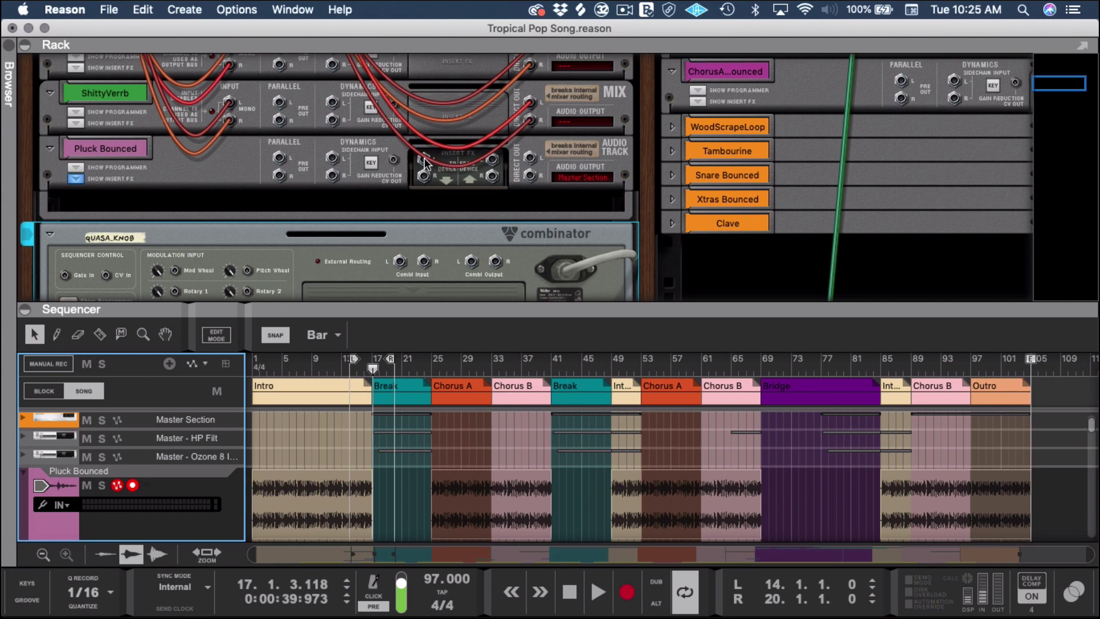
{"action": "key", "text": "l"}
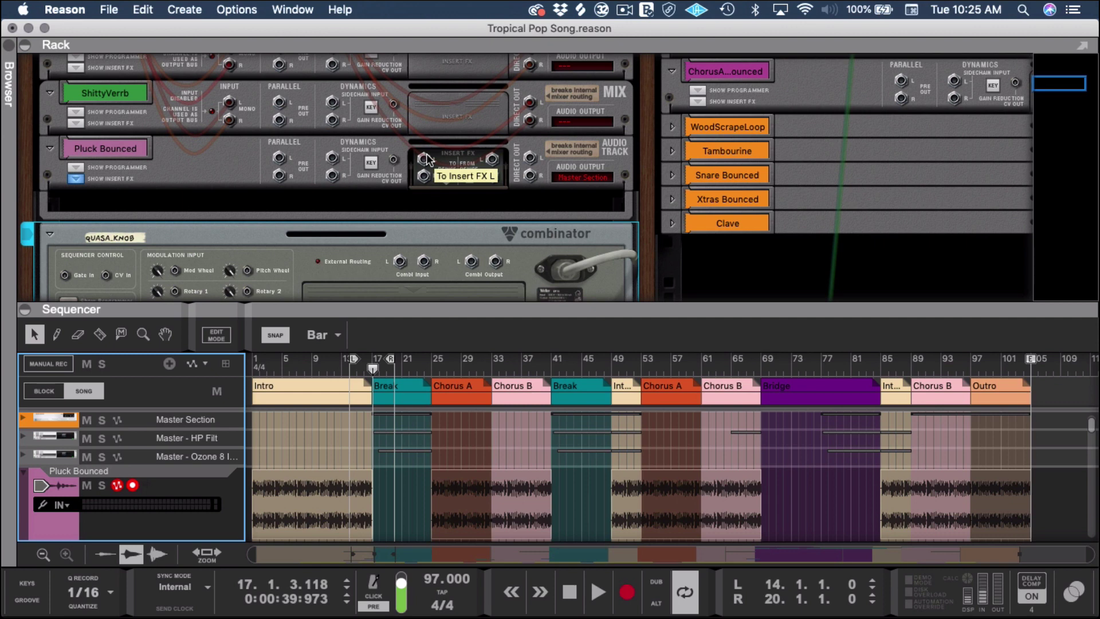
{"action": "scroll", "coordinate": [415, 156], "scroll_direction": "down", "scroll_amount": 1}
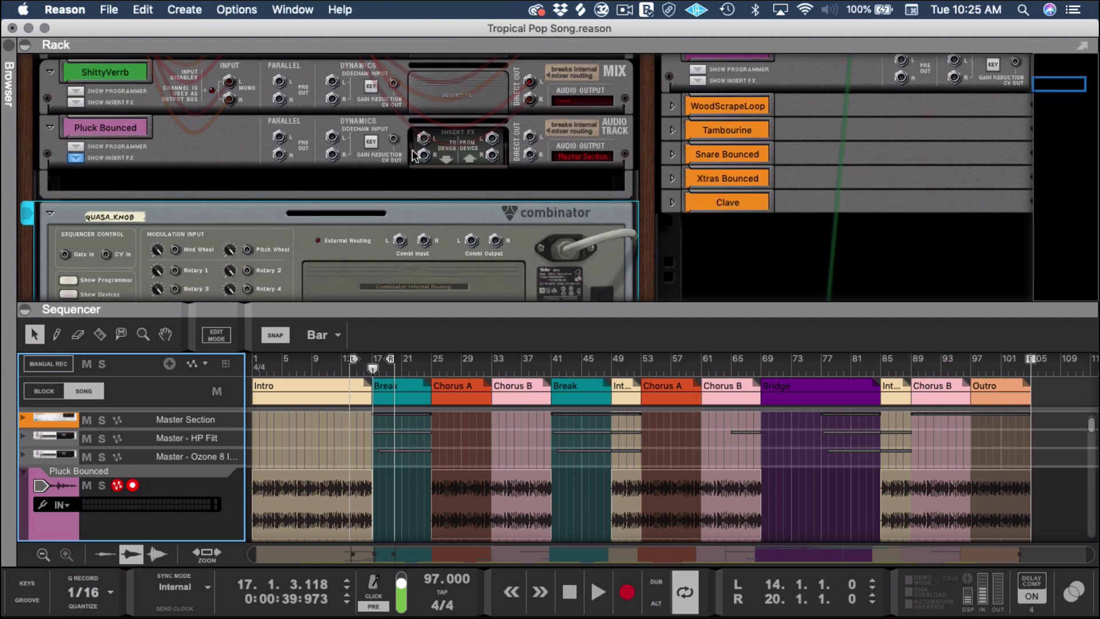
{"action": "left_click_drag", "start_coordinate": [422, 138], "coordinate": [404, 241]}
{"action": "left_click_drag", "start_coordinate": [491, 138], "coordinate": [471, 241]}
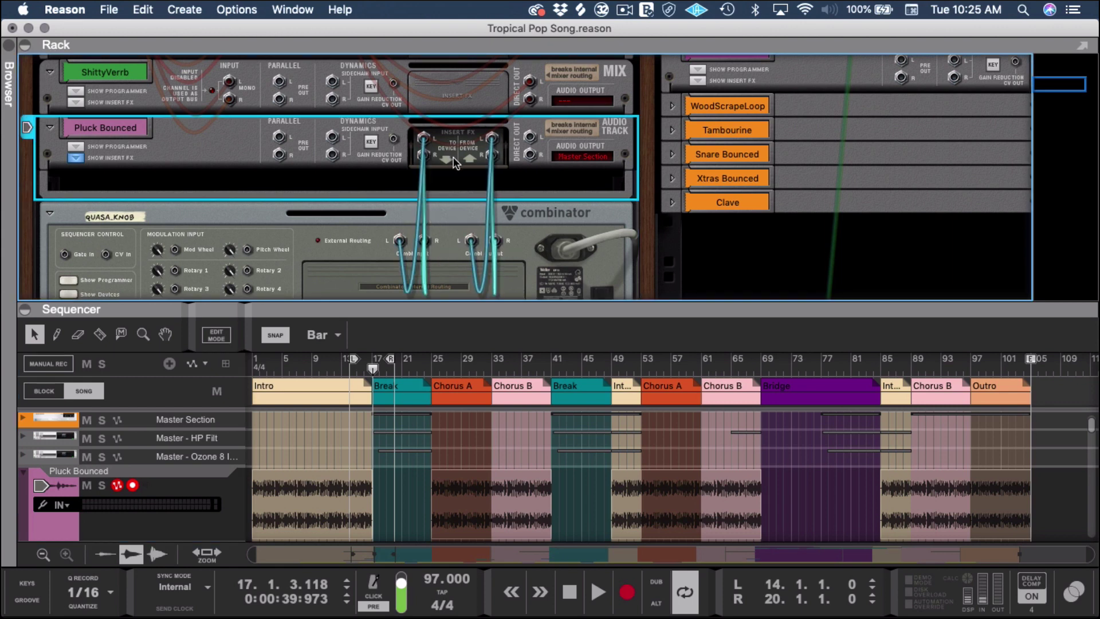
Return to the rack's front and create an automation lane for the Combinator's FadeAway knob
{"action": "key", "text": "Tab"}
{"action": "left_click", "coordinate": [286, 257]}
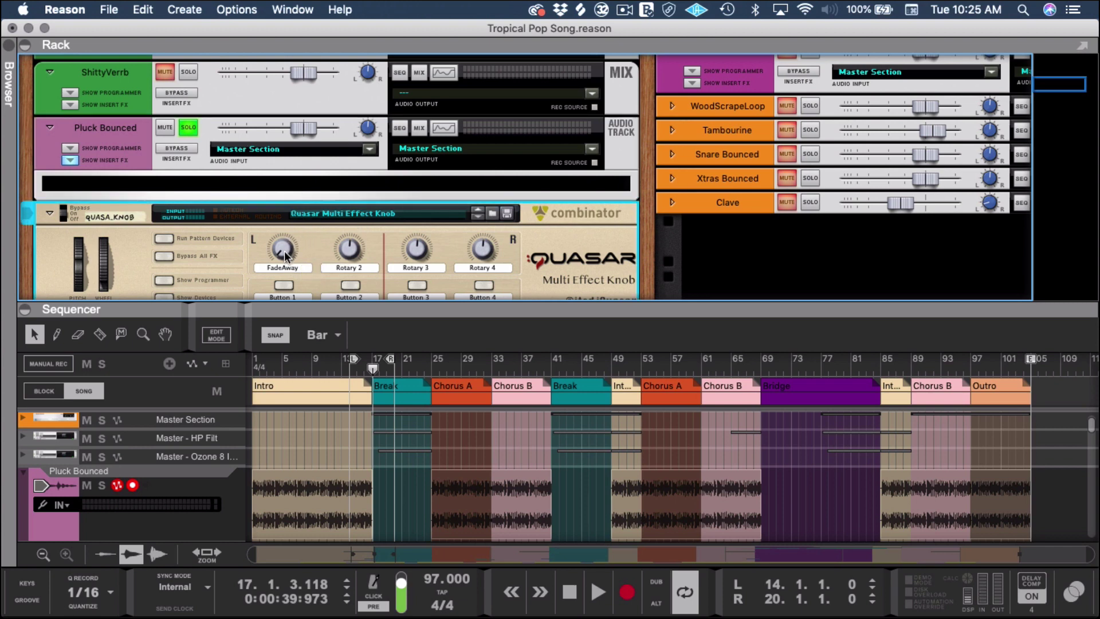
{"action": "right_click", "coordinate": [286, 258]}
{"action": "left_click", "coordinate": [310, 252]}
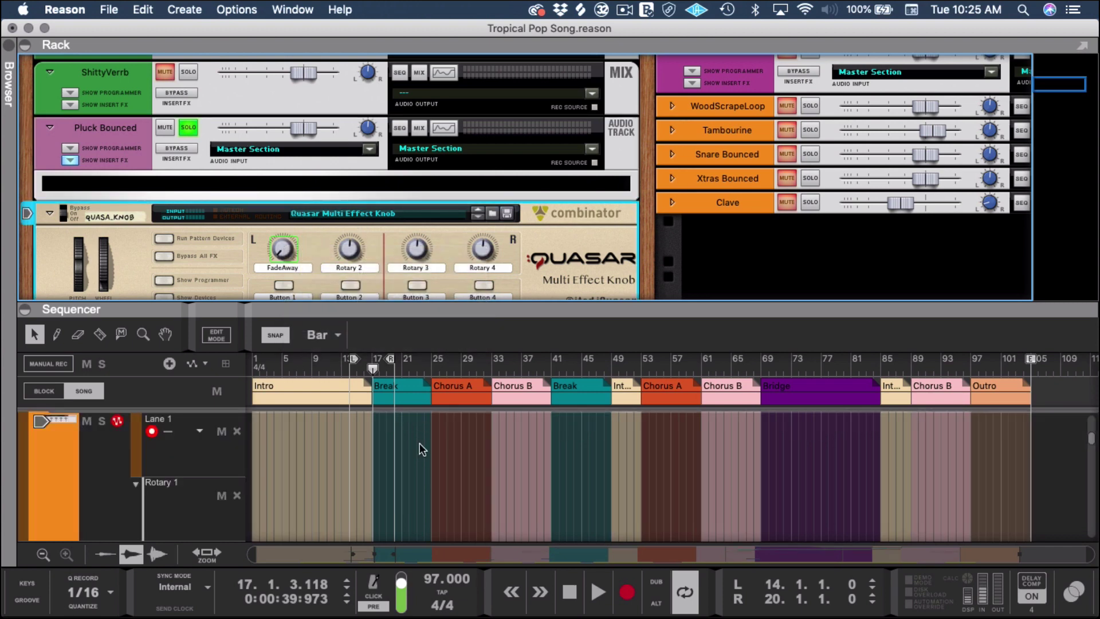
Change the Quasar Multi Effect Knob's track color to grey
{"action": "right_click", "coordinate": [226, 453]}
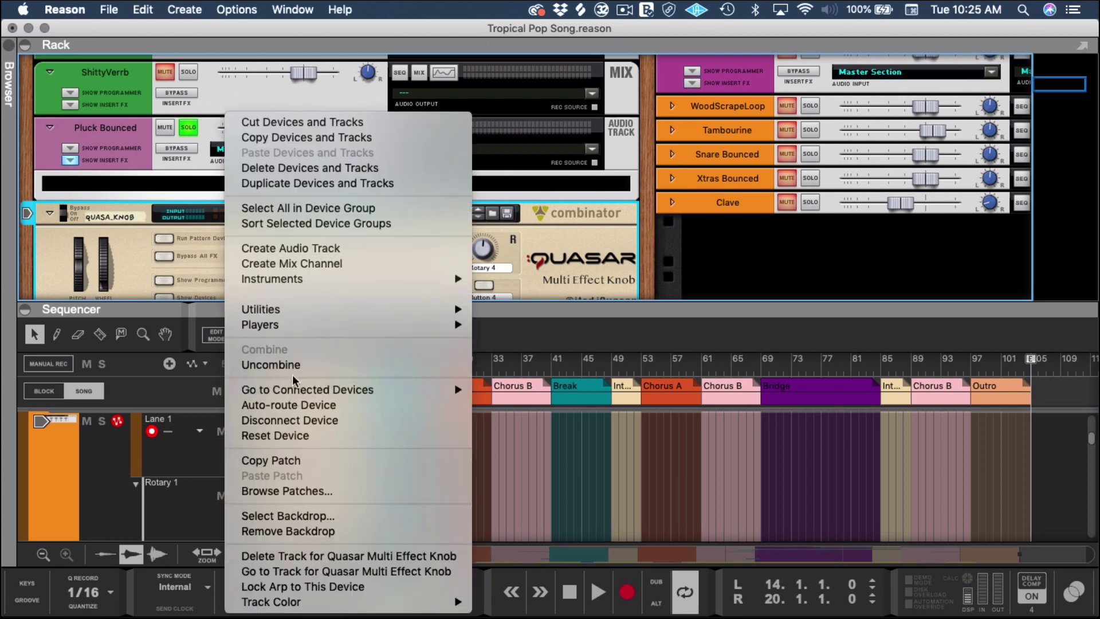
{"action": "mouse_move", "coordinate": [344, 601]}
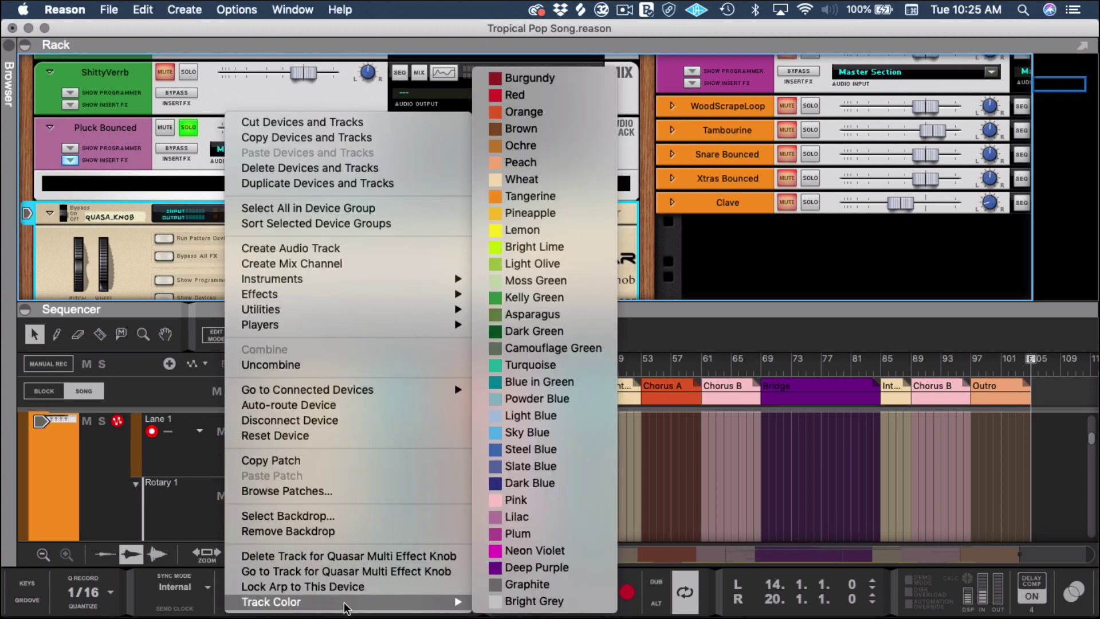
{"action": "left_click", "coordinate": [515, 600]}
Enlarge the sequencer and delete the empty Lane 1 note lane from the Quasar Multi Effect Knob track
{"action": "left_click_drag", "start_coordinate": [223, 252], "coordinate": [288, 30]}
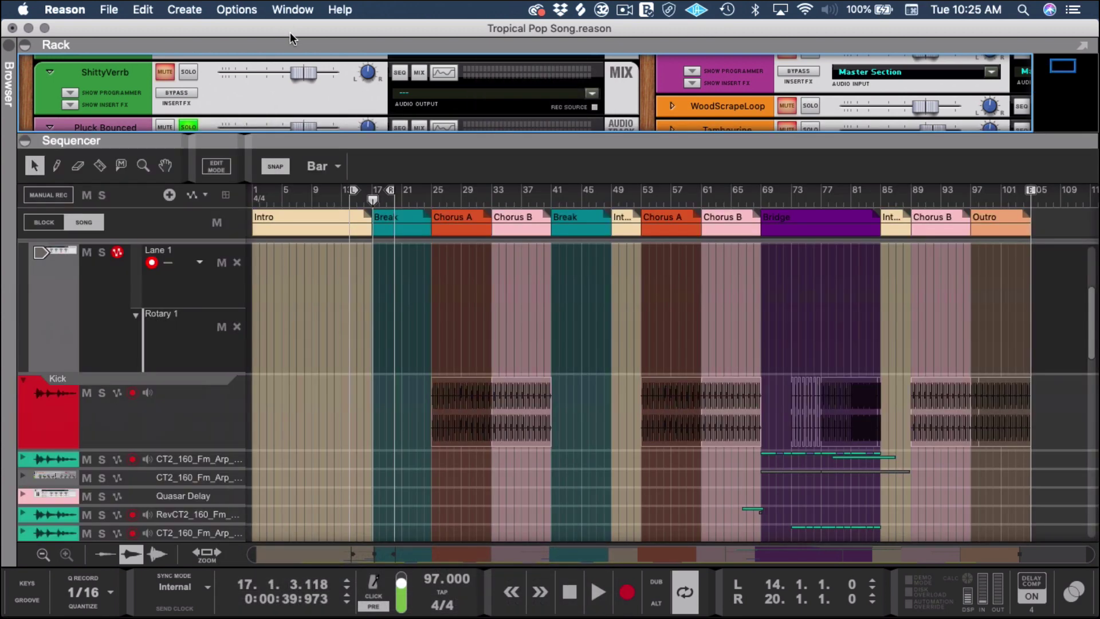
{"action": "scroll", "coordinate": [206, 235], "scroll_direction": "up", "scroll_amount": 2}
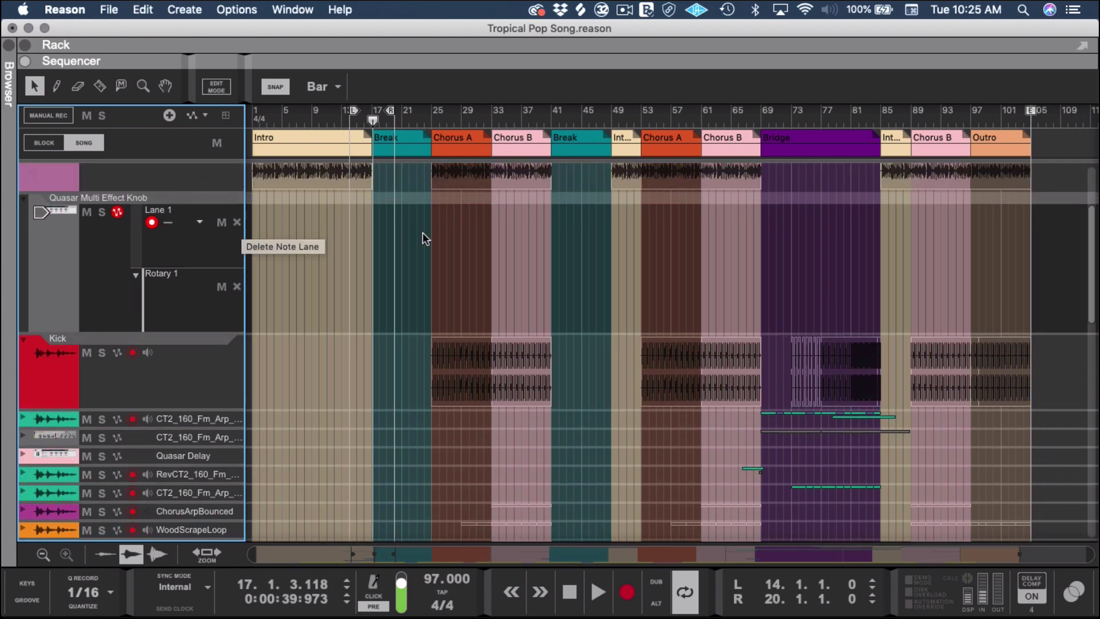
{"action": "left_click", "coordinate": [237, 223]}
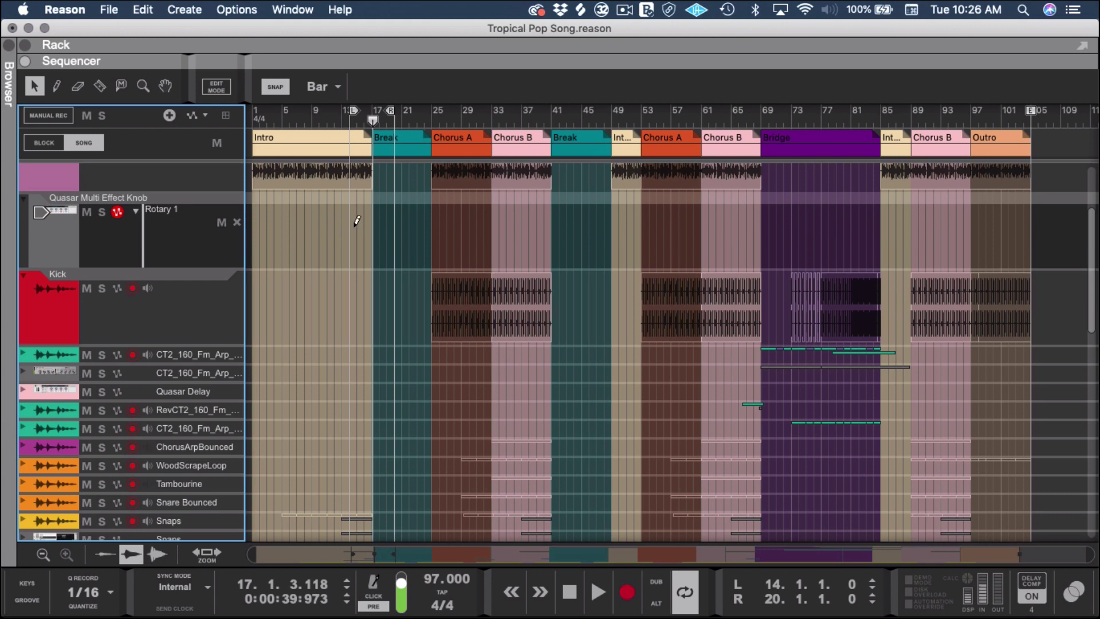
{"action": "mouse_move", "coordinate": [355, 221]}
{"action": "left_mouse_down"}
{"action": "mouse_move", "coordinate": [384, 223]}
{"action": "mouse_move", "coordinate": [376, 223]}
{"action": "left_mouse_up"}
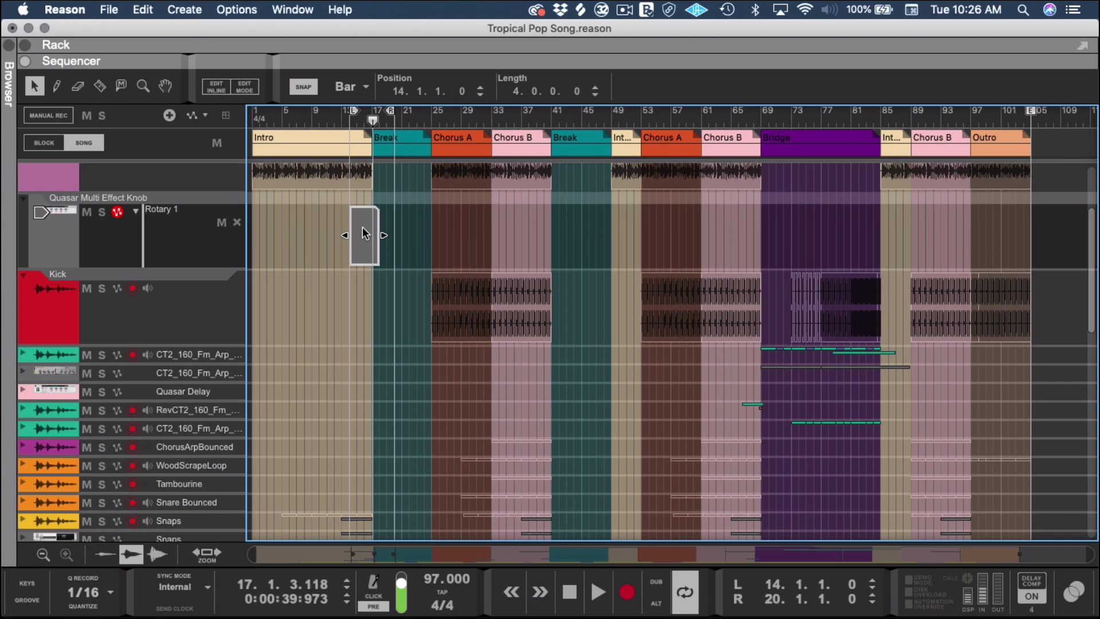
{"action": "scroll", "coordinate": [364, 234], "scroll_direction": "up", "scroll_amount": 10}
{"action": "scroll", "coordinate": [544, 266], "scroll_direction": "down", "scroll_amount": 5}
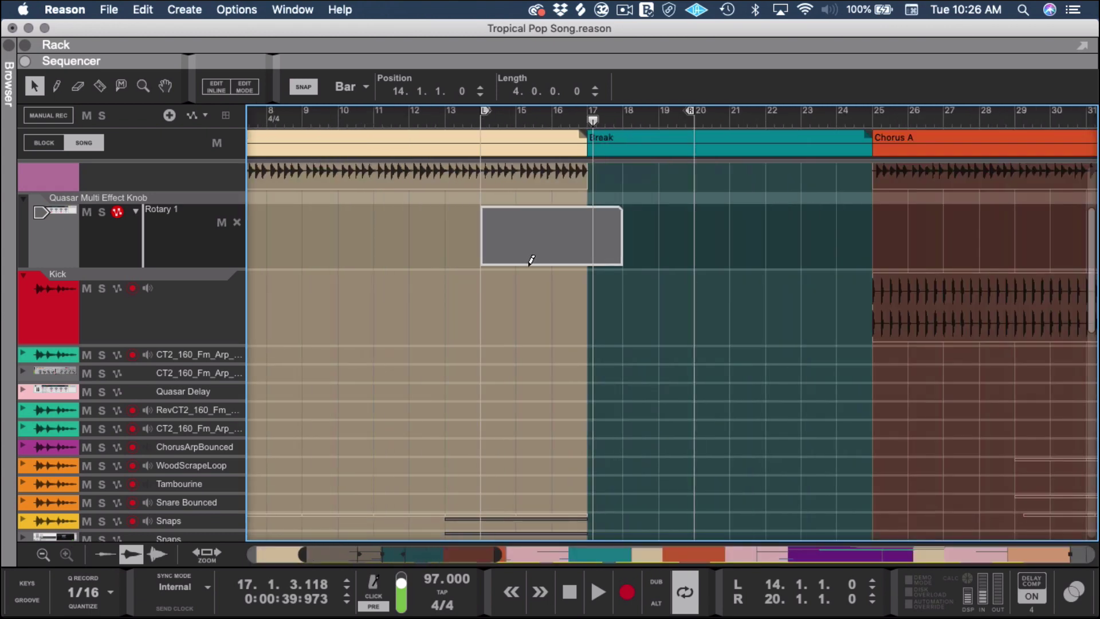
{"action": "key", "text": "Delete"}
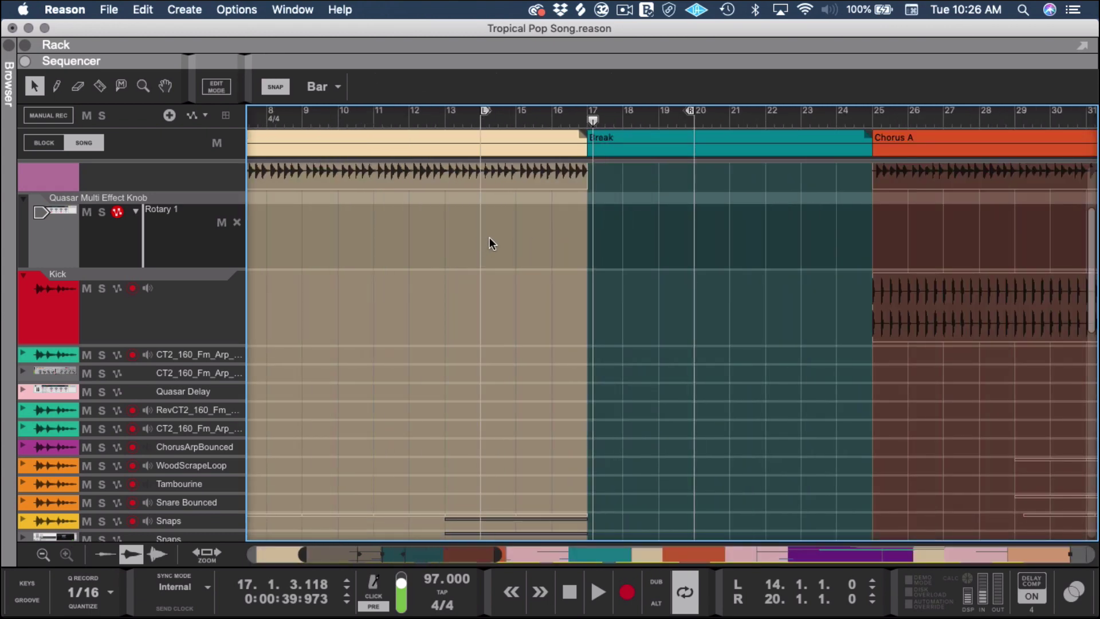
Create a one-bar automation clip at bar 14 in the Rotary 1 lane and open it for inline editing
{"action": "key", "text": "super+z"}
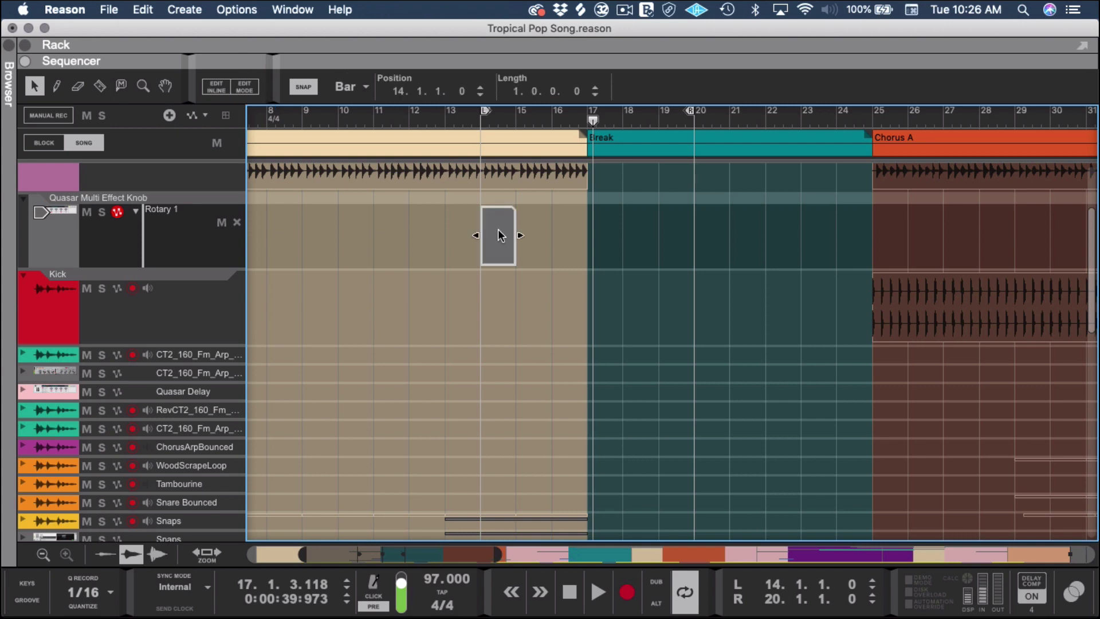
{"action": "double_click", "coordinate": [498, 235]}
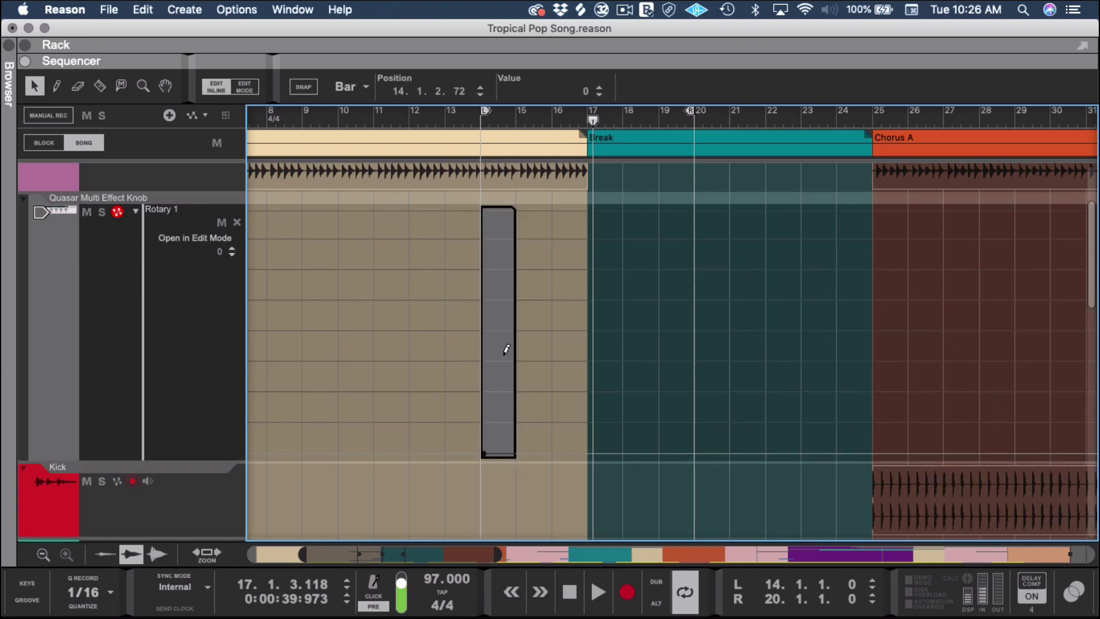
Draw a rising ramp to about 85 in the Rotary 1 clip and extend the clip to span bars 15 to 20
{"action": "left_click", "coordinate": [511, 291]}
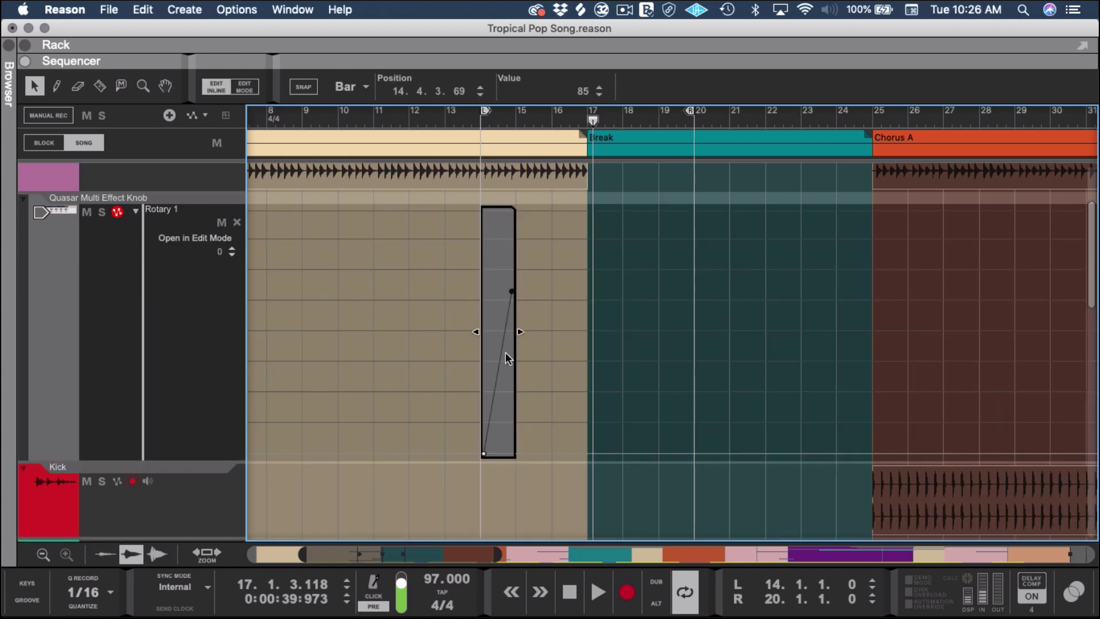
{"action": "double_click", "coordinate": [510, 250]}
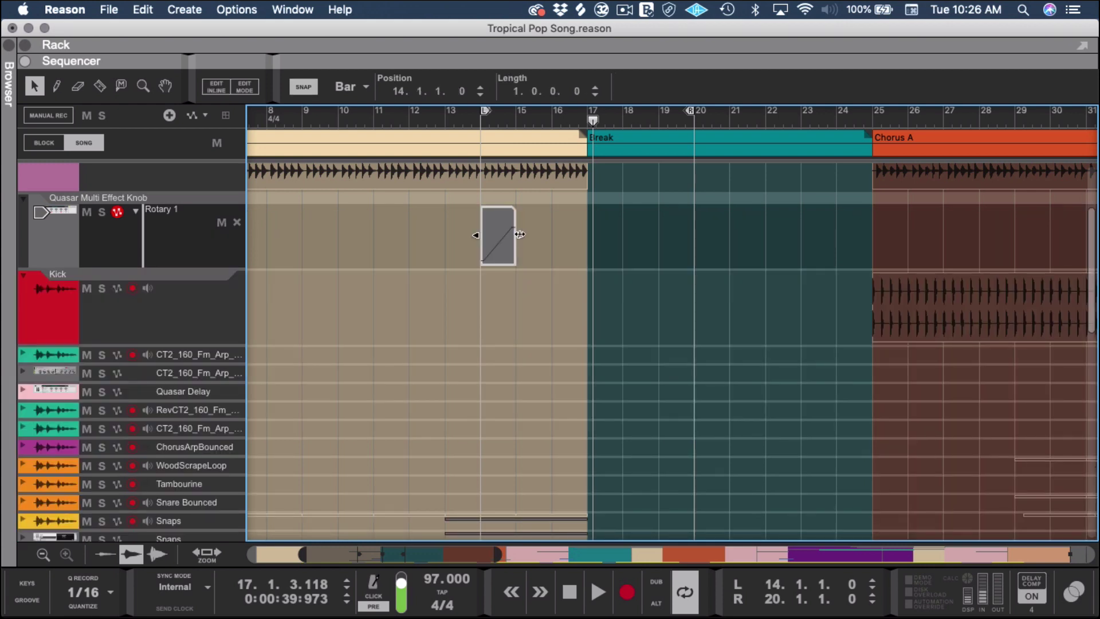
{"action": "left_click_drag", "start_coordinate": [519, 235], "coordinate": [682, 275]}
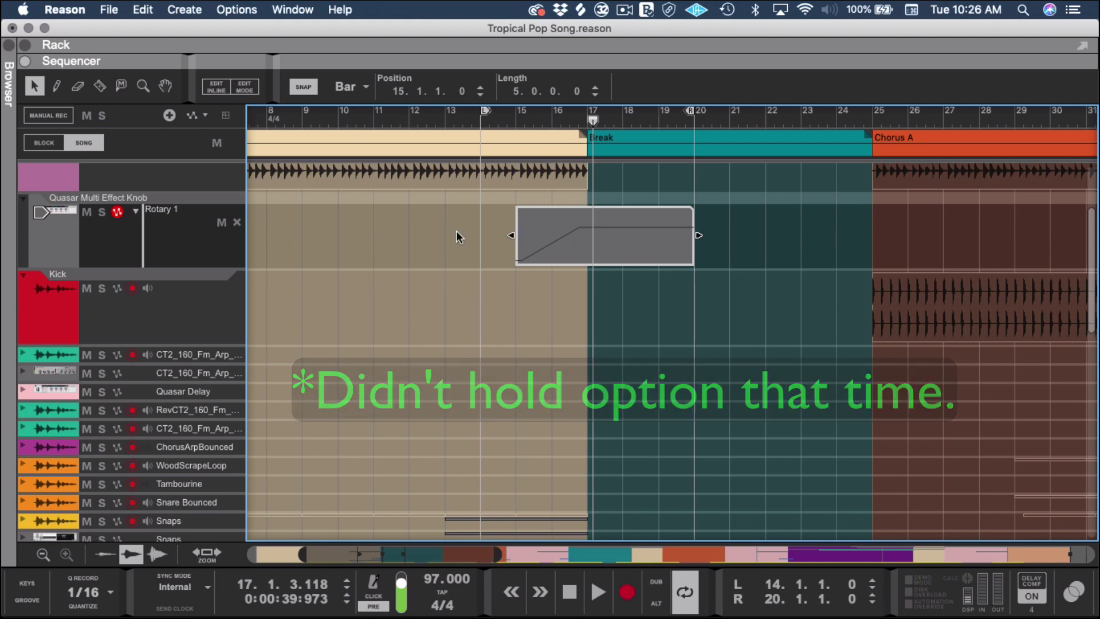
Play the automated section from bar 14 and reveal the Quasar Multi Effect Knob Combinator in the rack
{"action": "left_click", "coordinate": [480, 114]}
{"action": "key", "text": "space"}
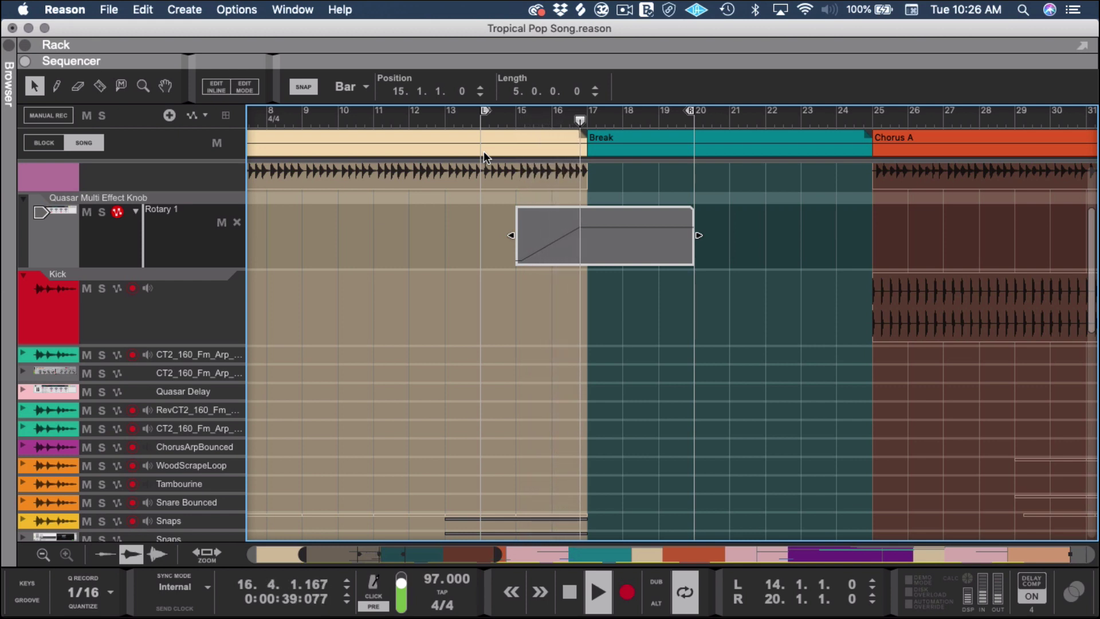
{"action": "left_click", "coordinate": [25, 46]}
{"action": "left_click", "coordinate": [189, 127]}
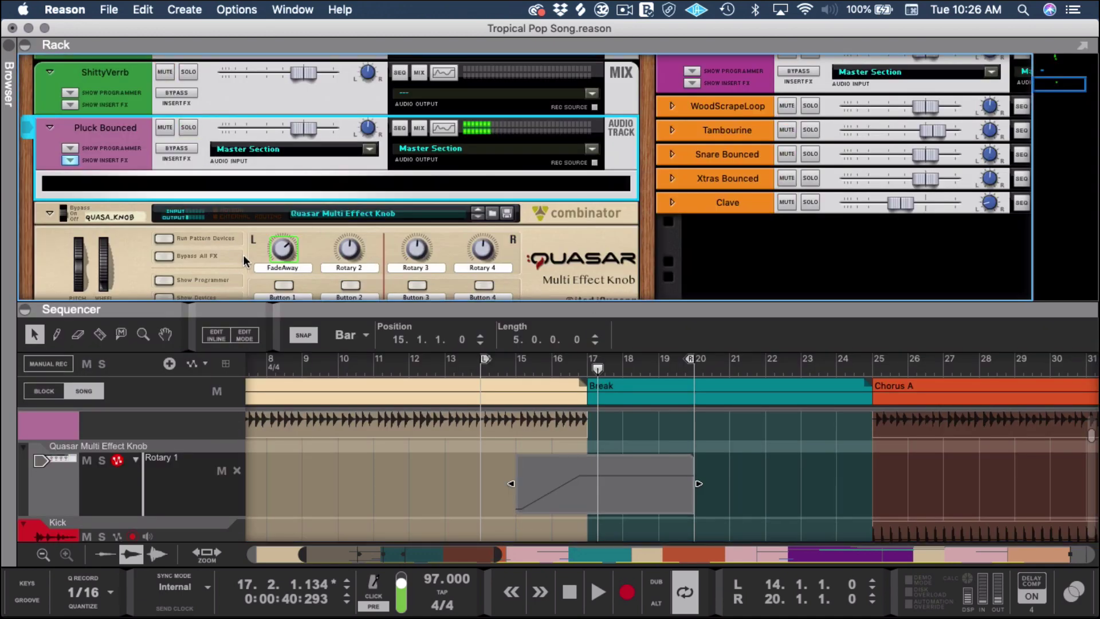
Play back from bar 15 into the Break to hear the FadeAway automation, then stop
{"action": "left_click", "coordinate": [507, 366]}
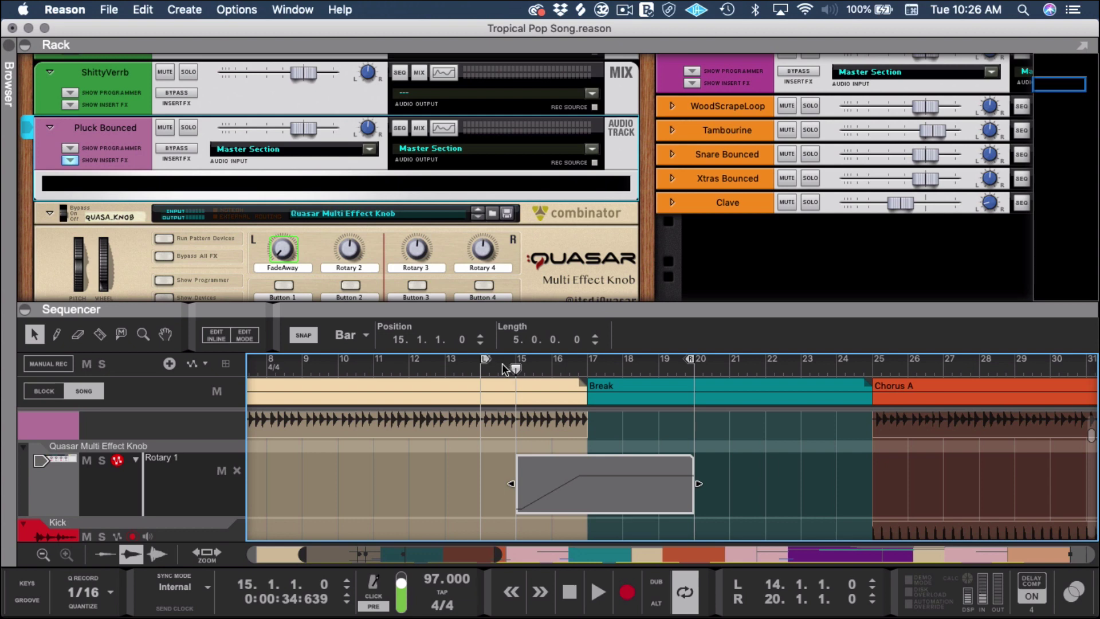
{"action": "scroll", "coordinate": [550, 489], "scroll_direction": "up", "scroll_amount": 2}
{"action": "key", "text": "space"}
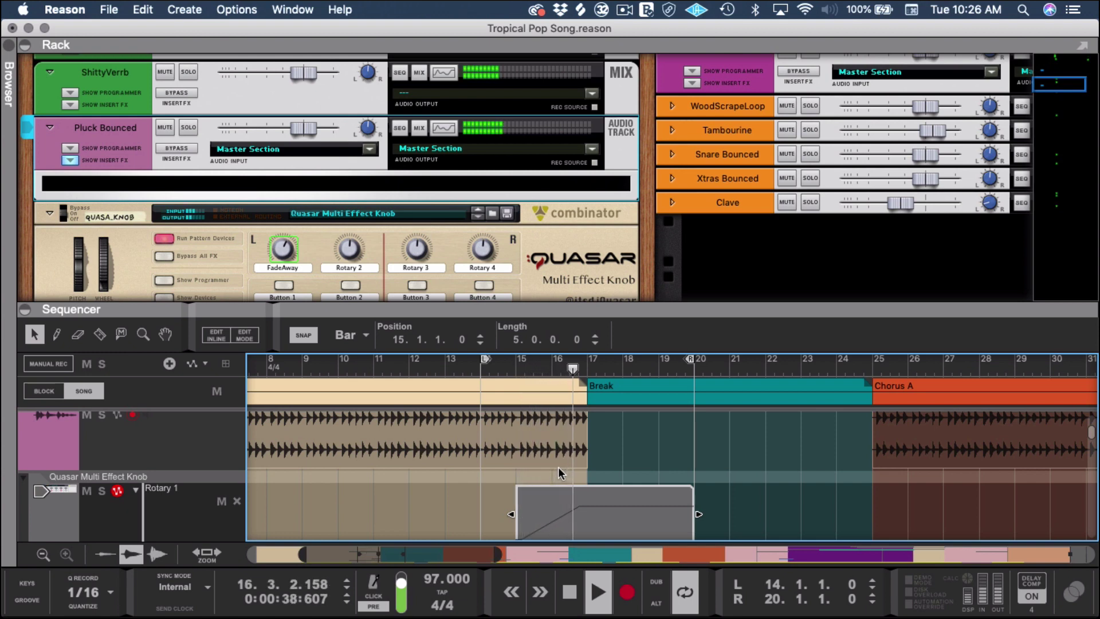
{"action": "key", "text": "space"}
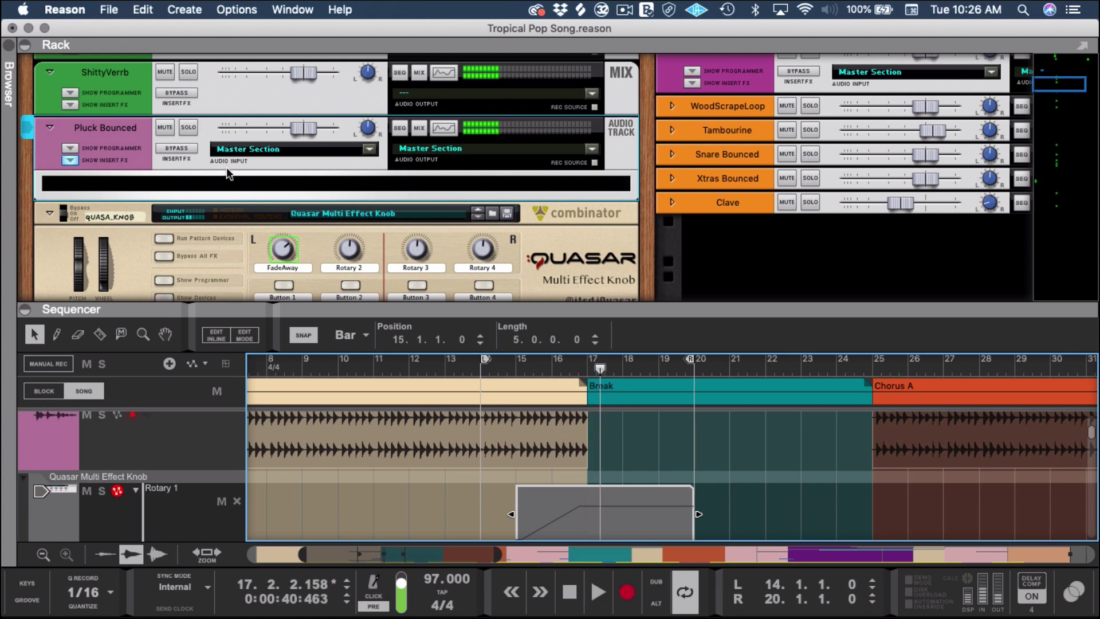
Show the Combinator's programmer and set the maximum of Filter 1's Rotary 1 to Frequency routing to 81
{"action": "scroll", "coordinate": [228, 175], "scroll_direction": "down", "scroll_amount": 5}
{"action": "scroll", "coordinate": [224, 164], "scroll_direction": "up", "scroll_amount": 1}
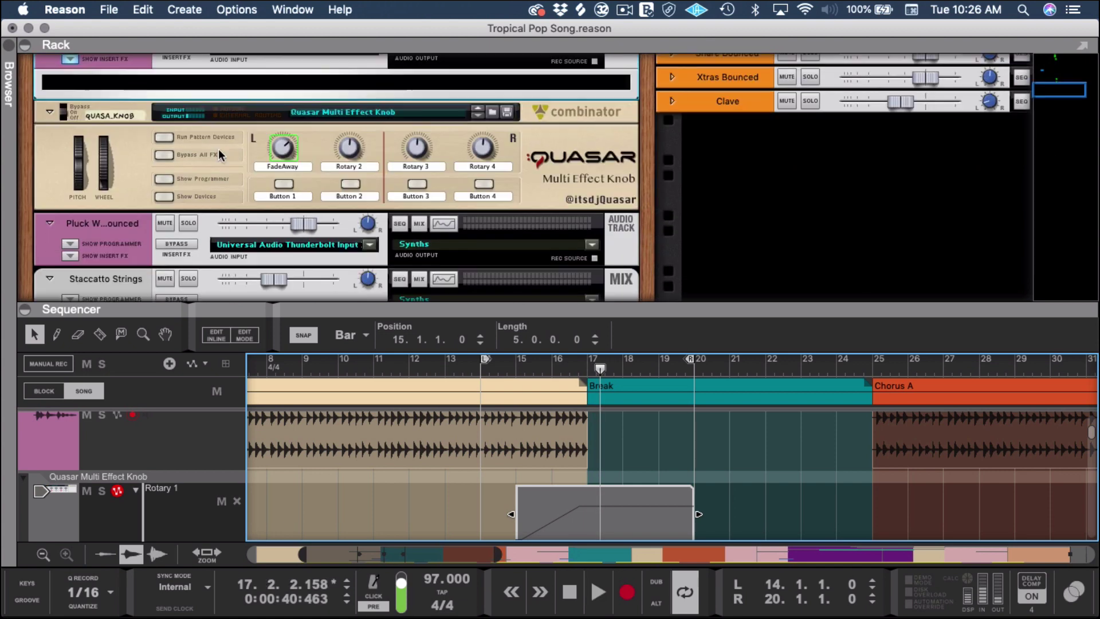
{"action": "left_click", "coordinate": [163, 179]}
{"action": "scroll", "coordinate": [291, 227], "scroll_direction": "down", "scroll_amount": 3}
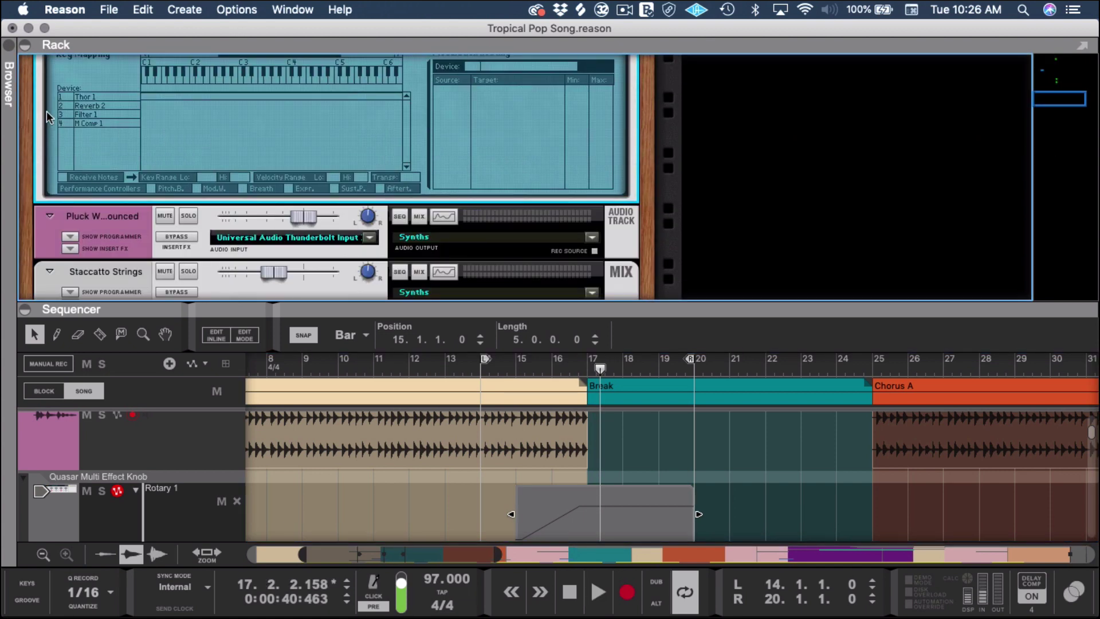
{"action": "left_click", "coordinate": [88, 115]}
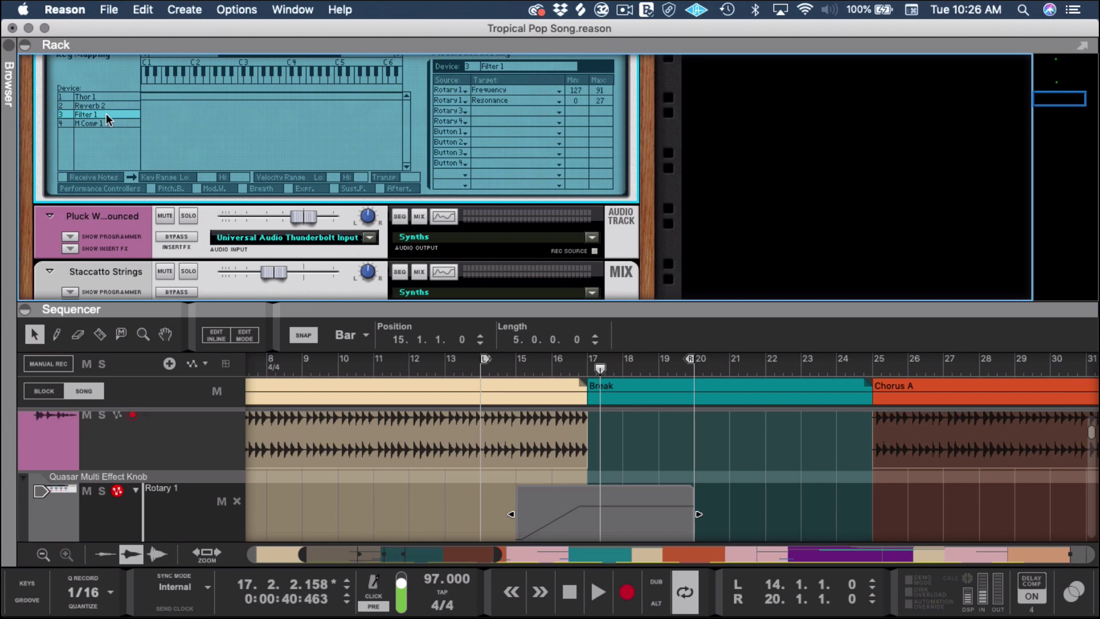
{"action": "scroll", "coordinate": [136, 151], "scroll_direction": "up", "scroll_amount": 4}
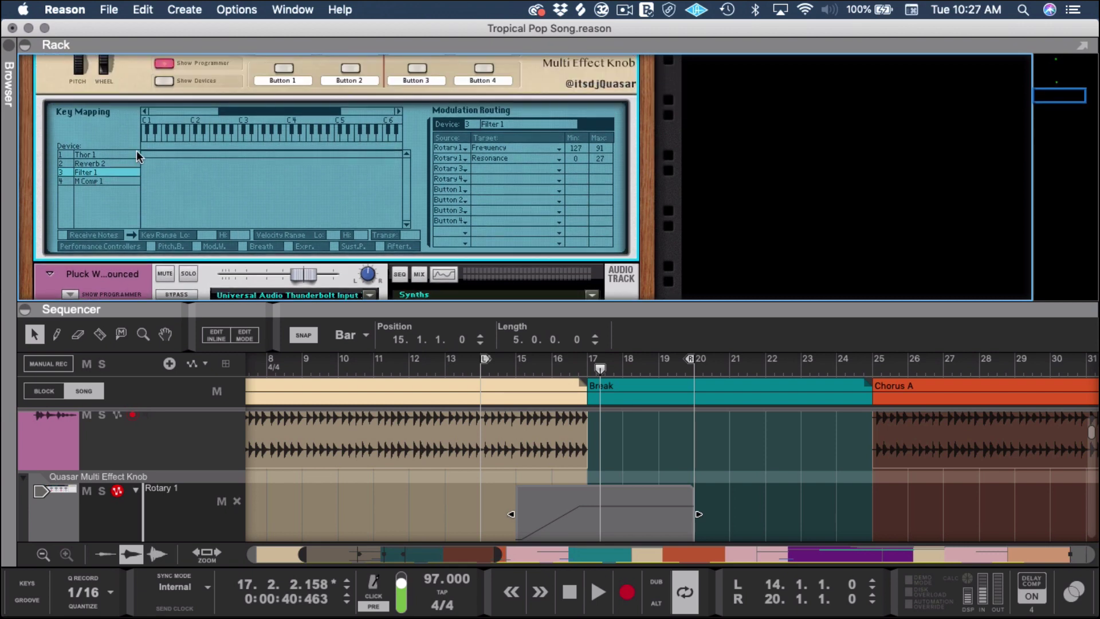
{"action": "scroll", "coordinate": [135, 150], "scroll_direction": "down", "scroll_amount": 2}
{"action": "scroll", "coordinate": [136, 166], "scroll_direction": "down", "scroll_amount": 1}
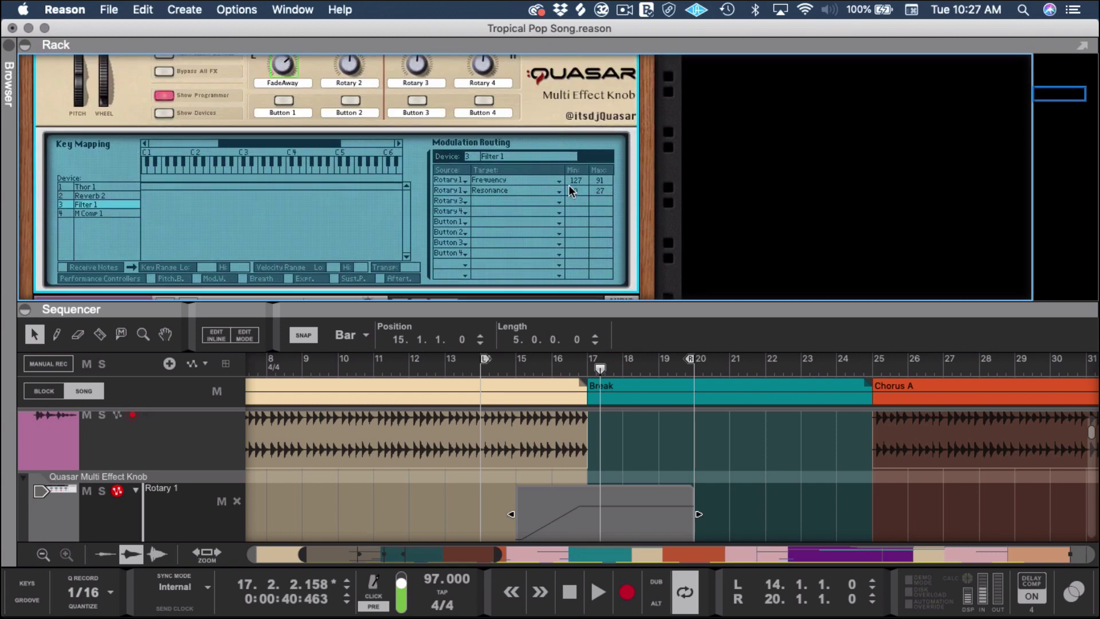
{"action": "left_click_drag", "start_coordinate": [596, 179], "coordinate": [588, 195]}
Play the section again from bar 14 to hear the adjusted filter range
{"action": "left_click", "coordinate": [480, 368]}
{"action": "key", "text": "space"}
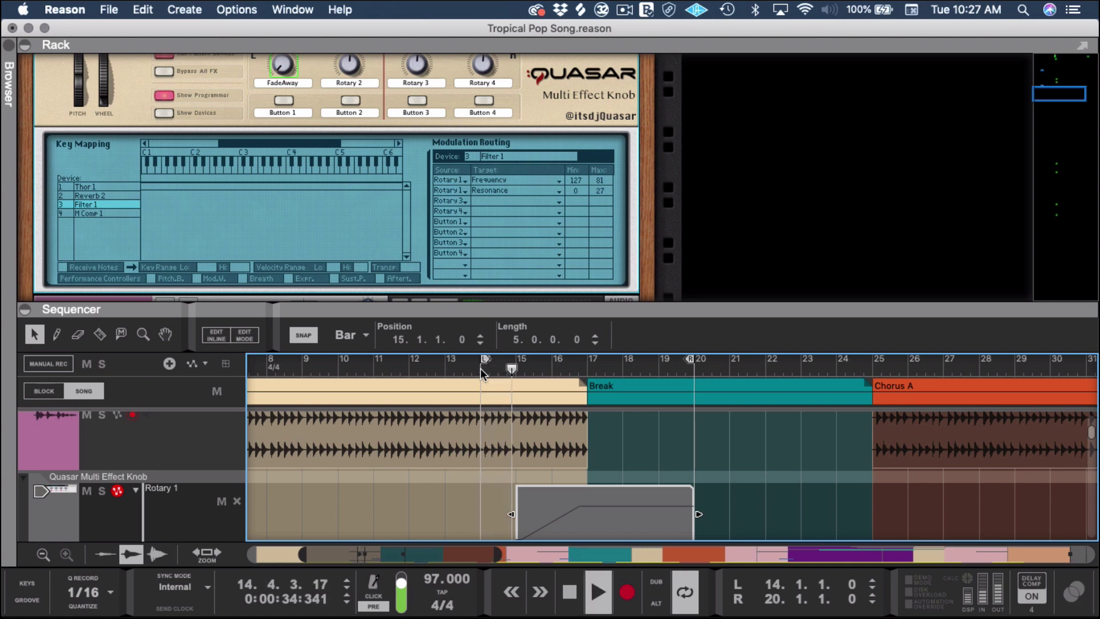
{"action": "key", "text": "space"}
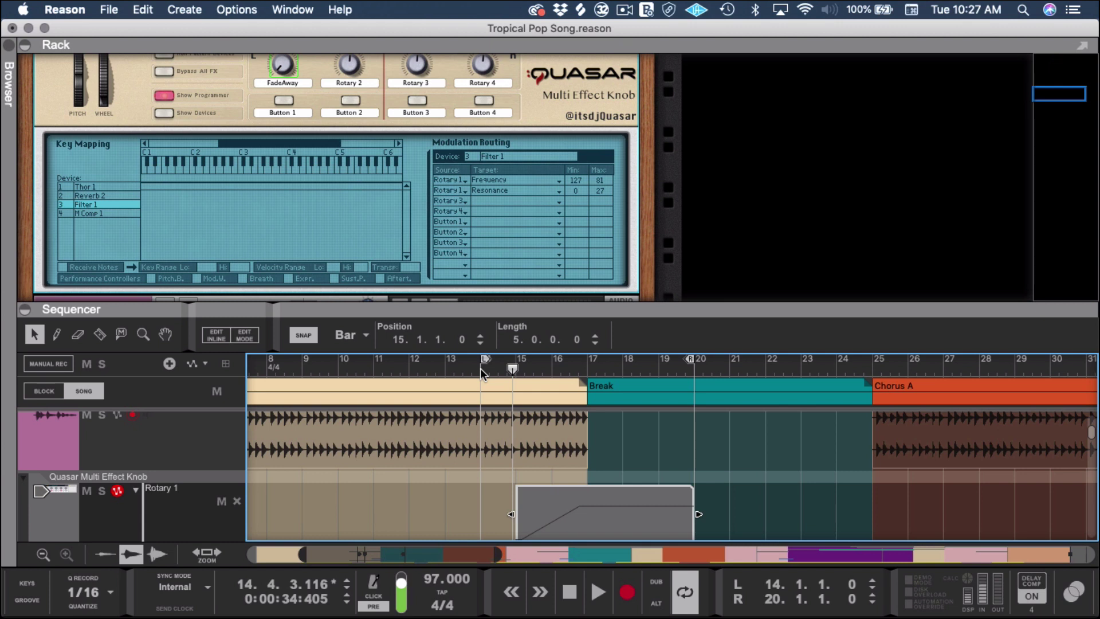
{"action": "key", "text": "space"}
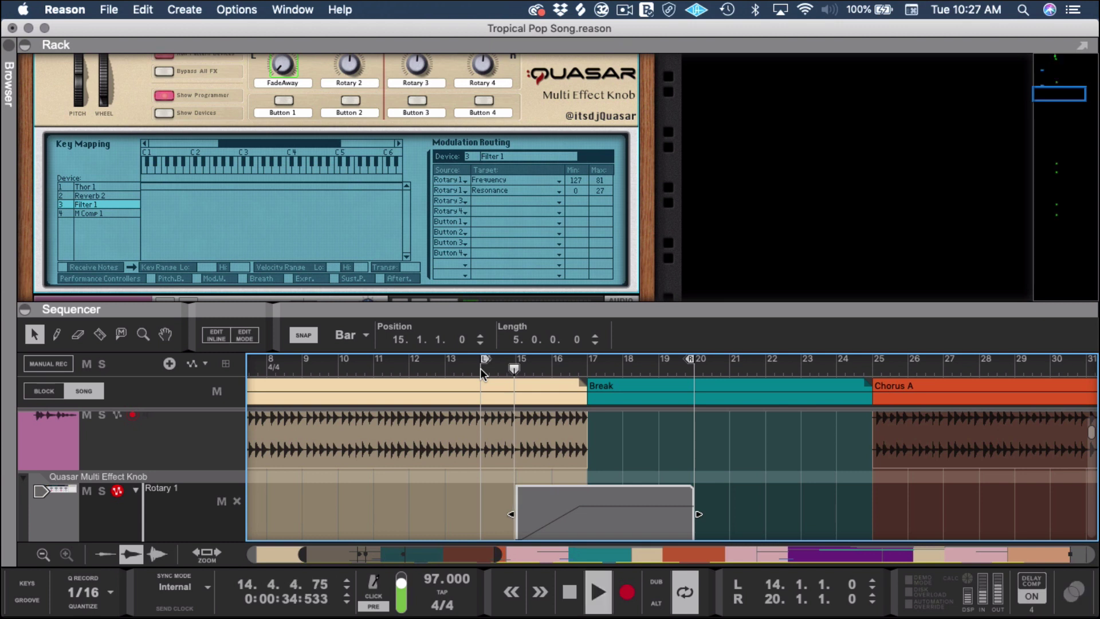